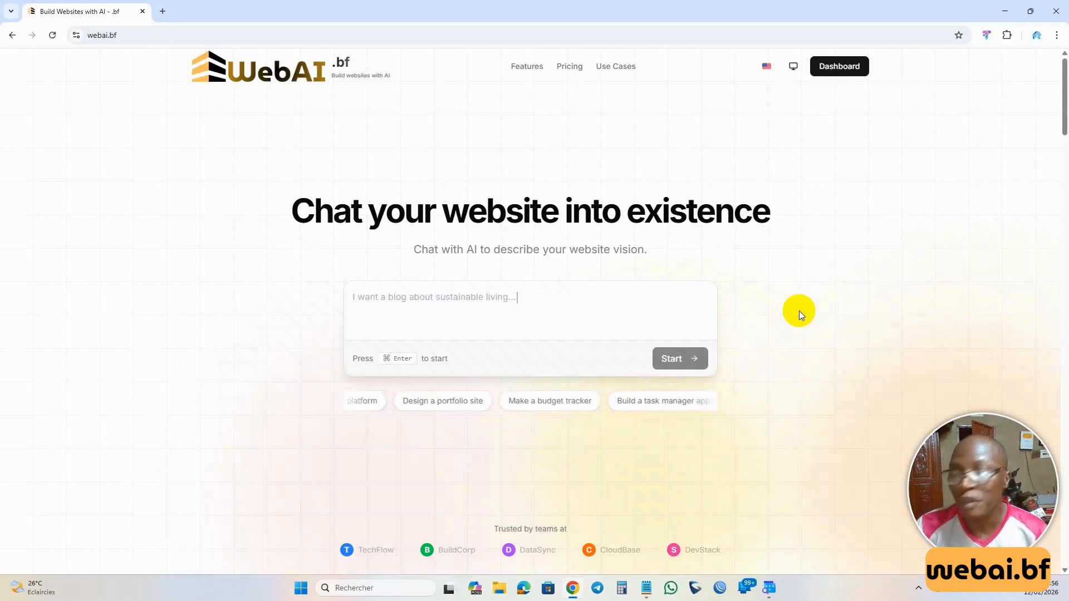
Switch the website's display language to Français and dismiss the incoming WhatsApp notification.
click(766, 68)
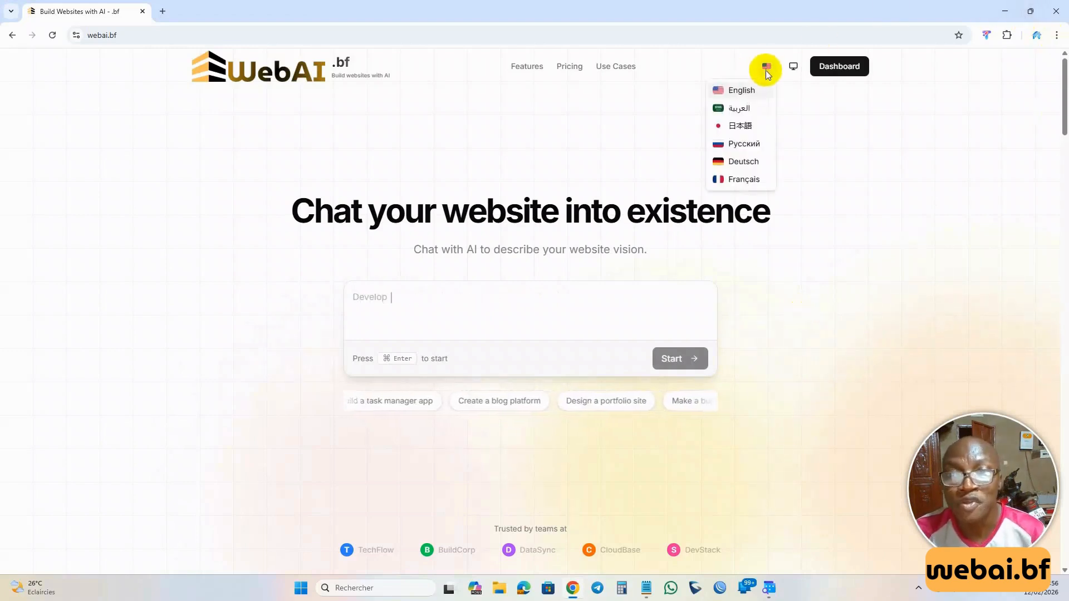
click(740, 179)
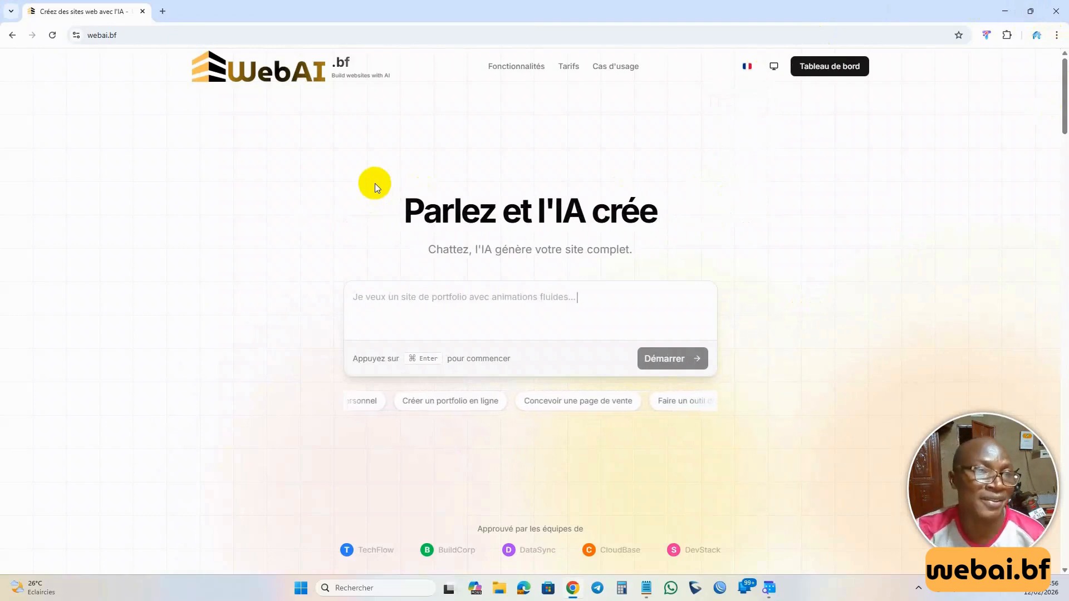
drag(276, 213, 412, 228)
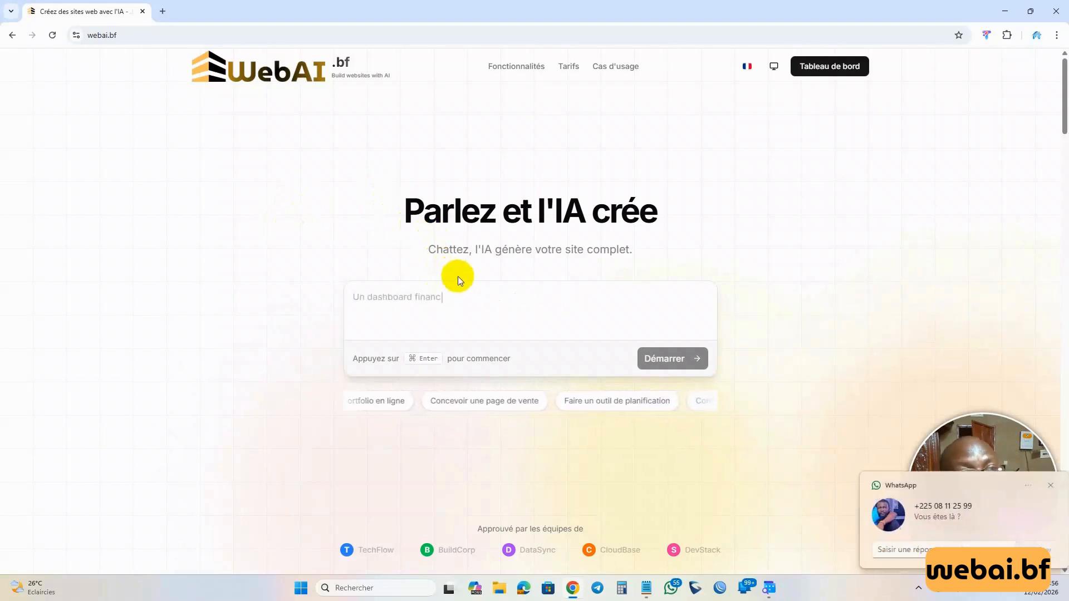
click(1045, 486)
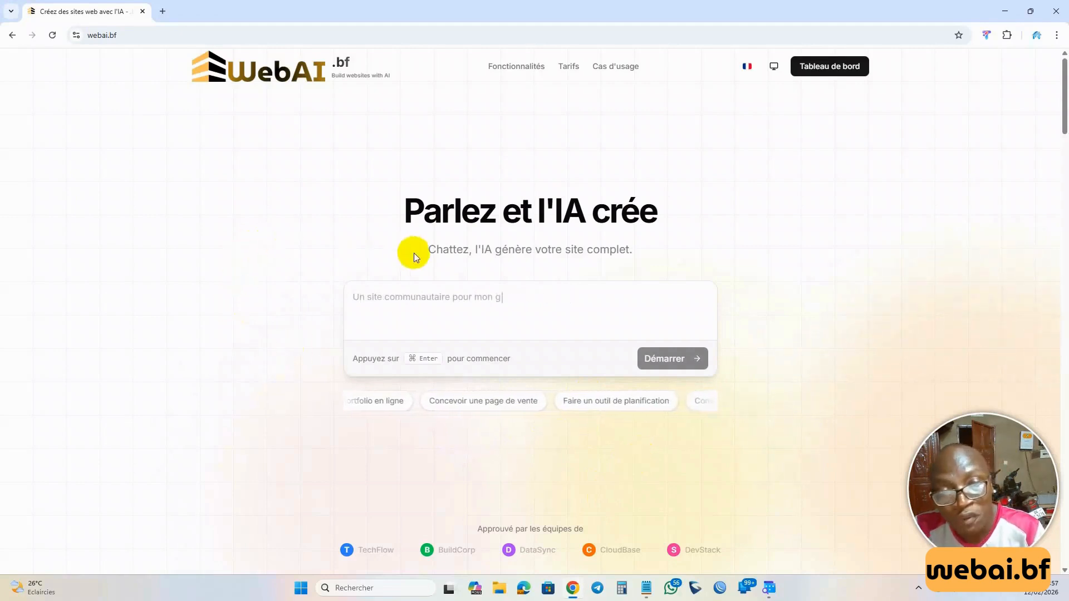
Look over the home page's statistics and the "Tout ce dont vous avez besoin" feature section.
scroll(415, 257, down, 5)
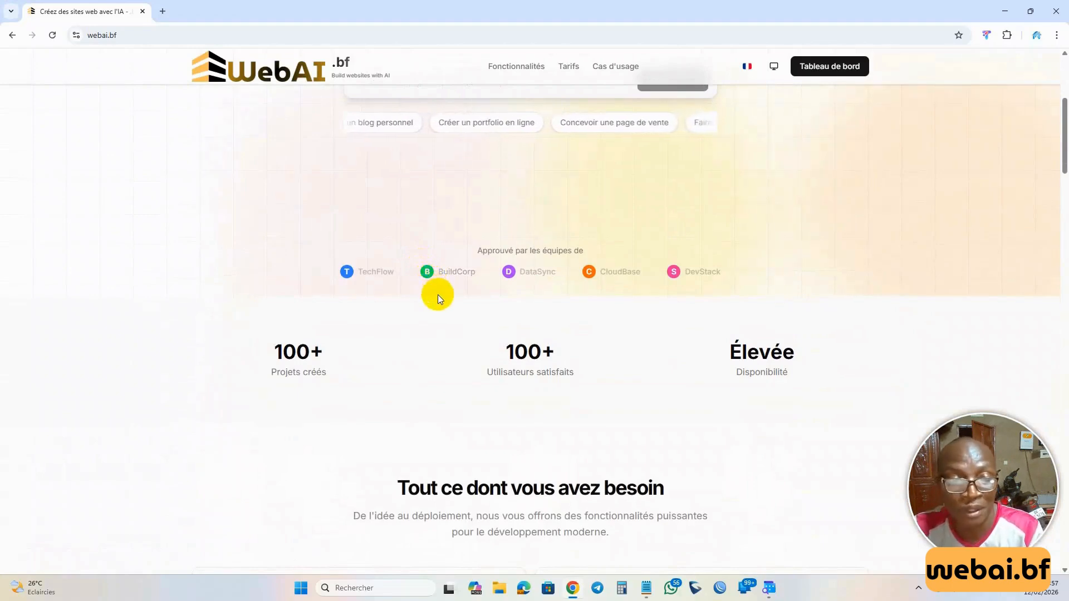
scroll(451, 312, down, 4)
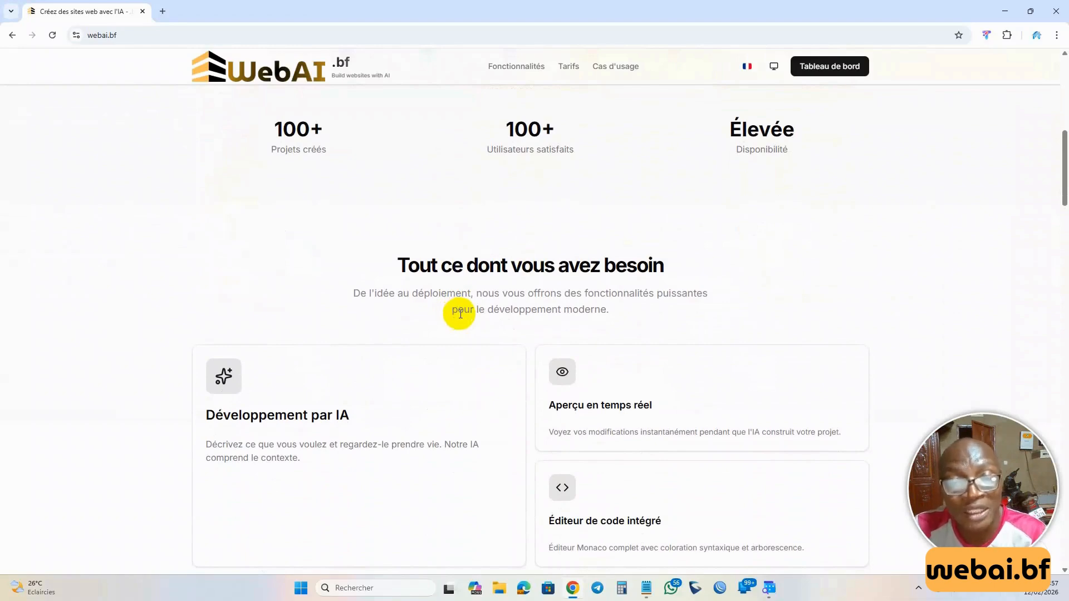
scroll(461, 326, down, 3)
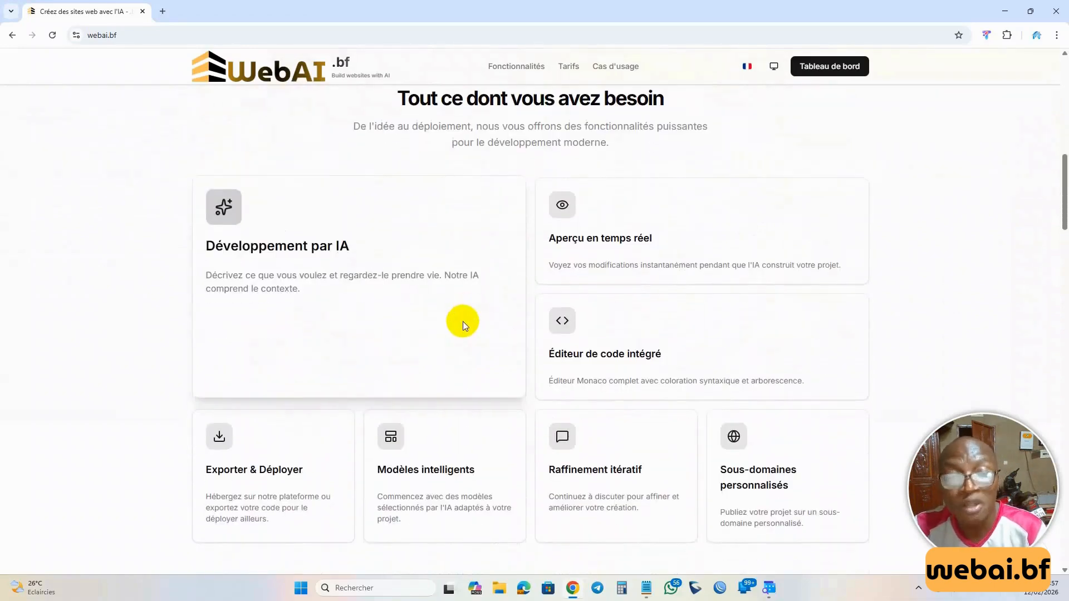
scroll(305, 231, up, 10)
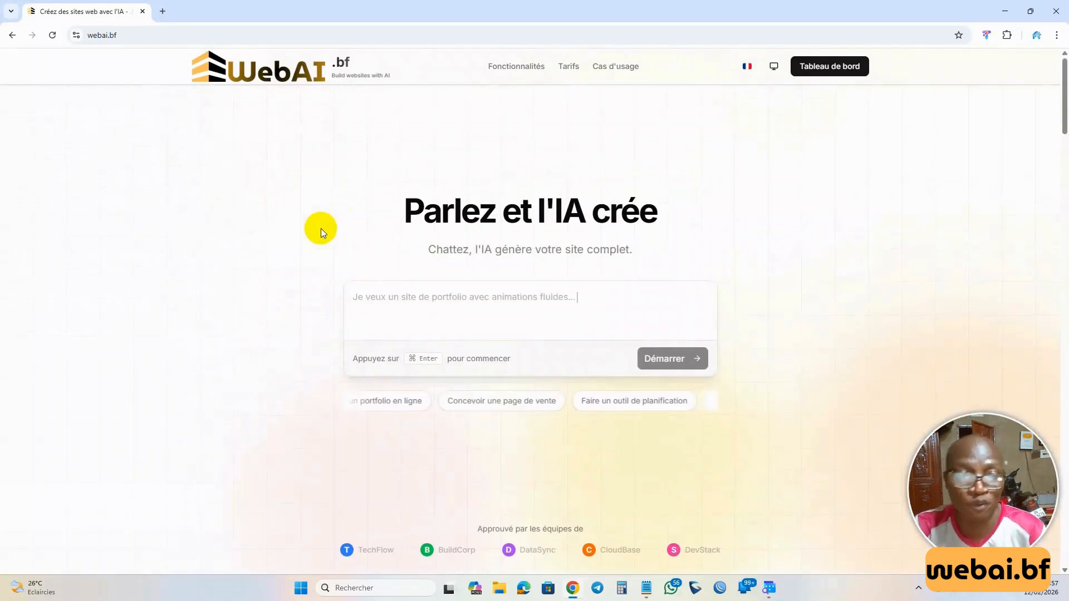
Switch to Notepad and remove the dash after "NB:" in the Delphoma site brief.
click(646, 587)
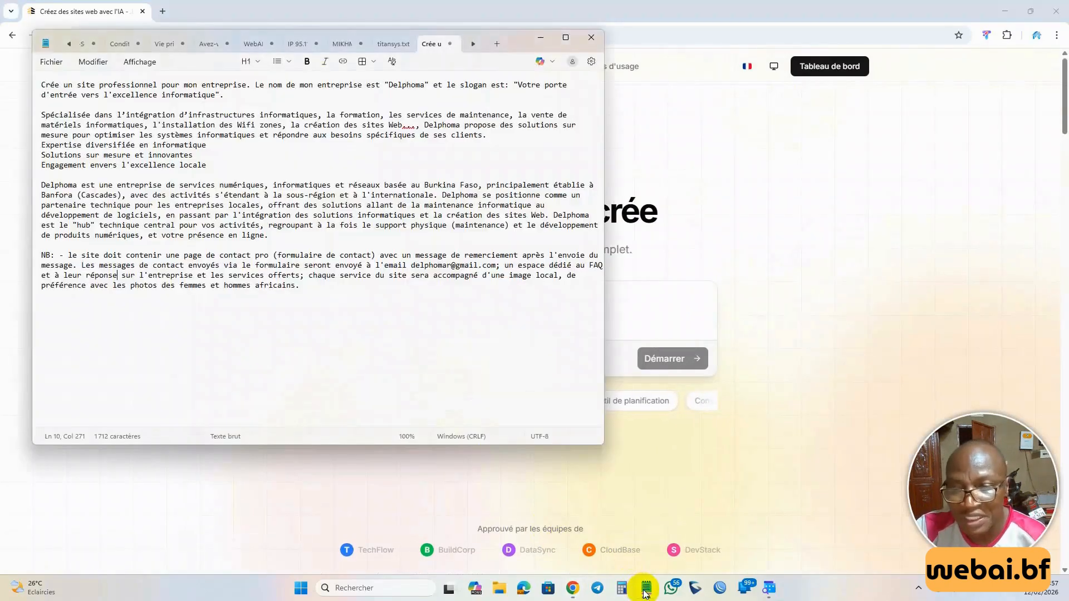
click(78, 125)
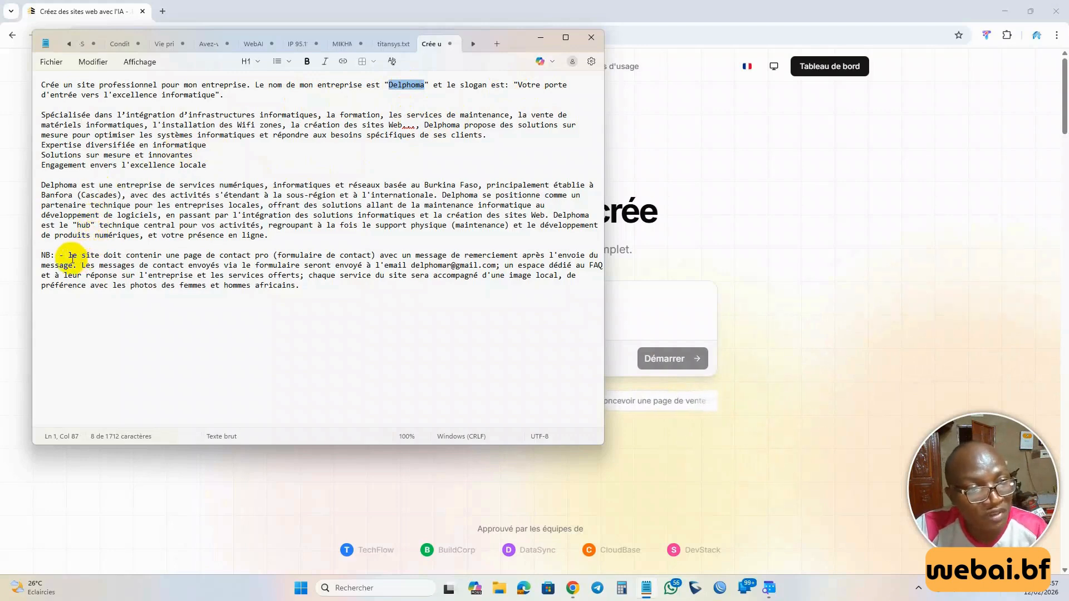
key(BackSpace)
key(BackSpace)
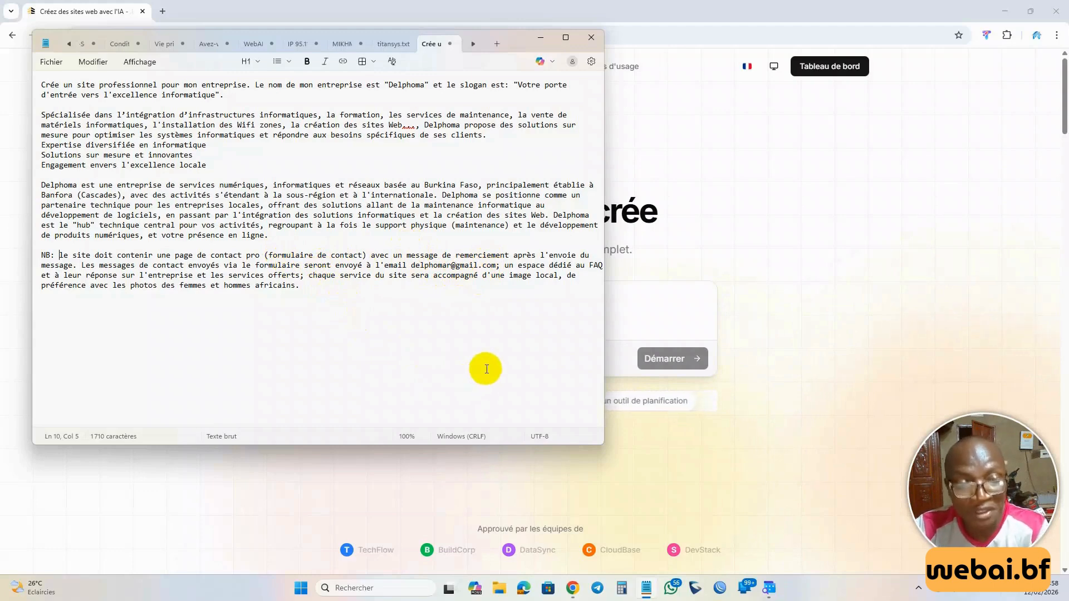
Open the WebAI dashboard in the browser and copy the entire Delphoma site brief from Notepad.
click(820, 419)
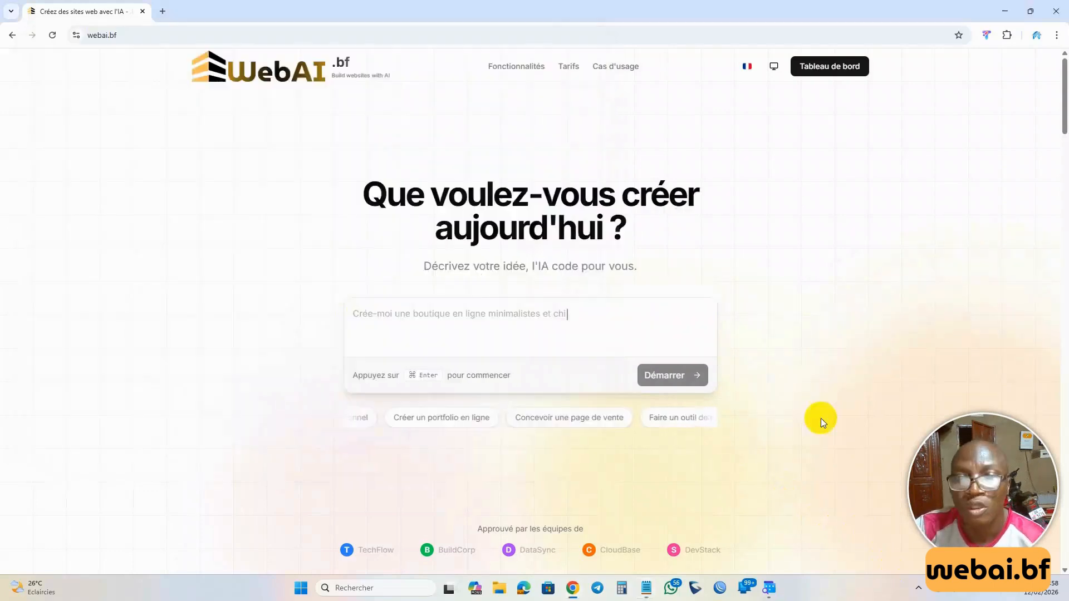
click(821, 96)
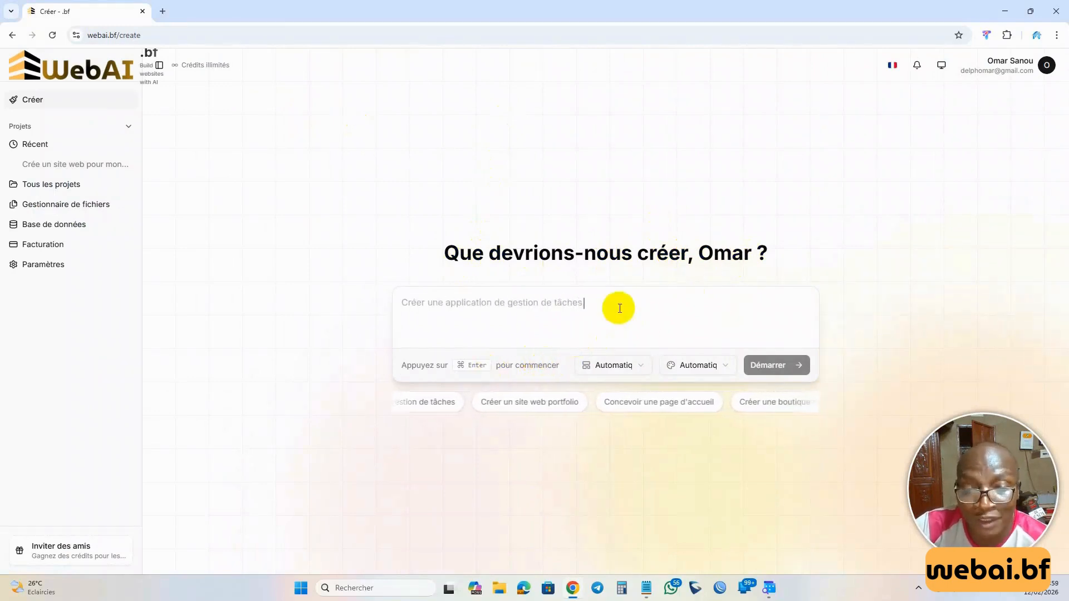
click(648, 592)
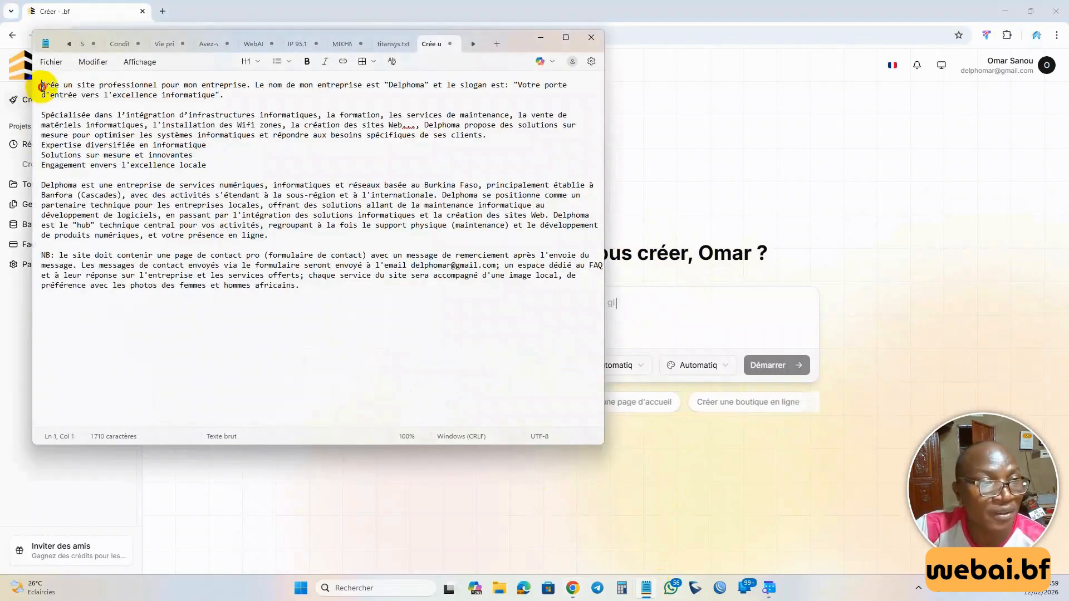
drag(42, 86, 321, 279)
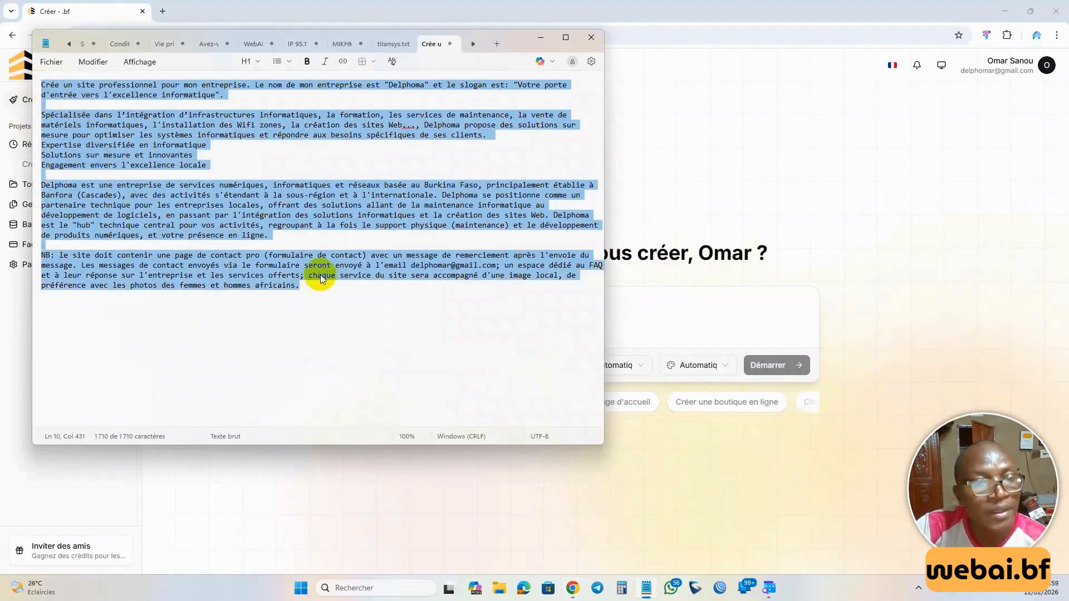
right_click(321, 278)
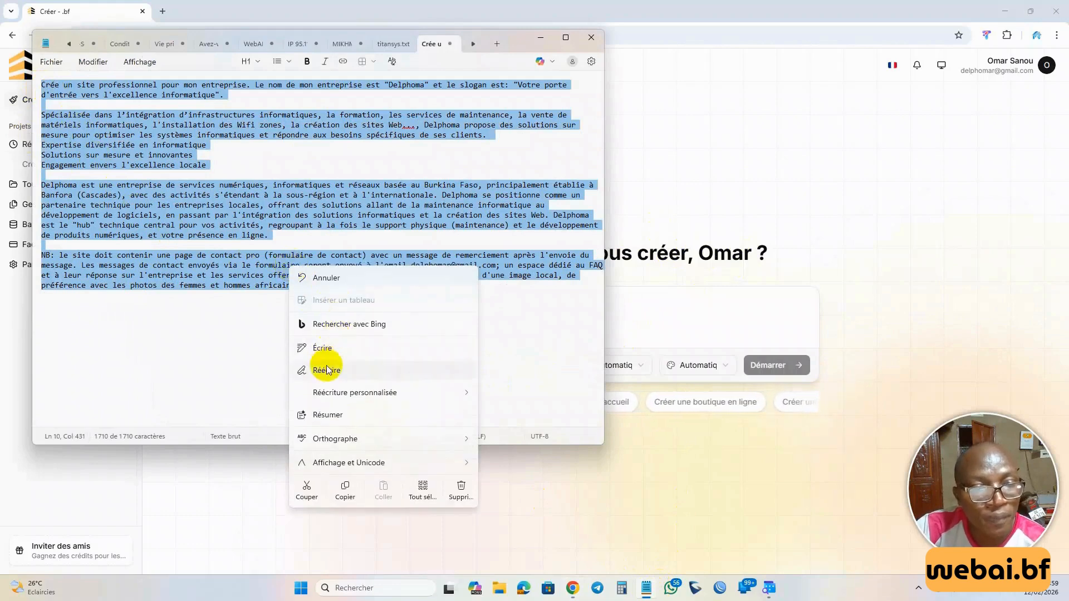
click(345, 489)
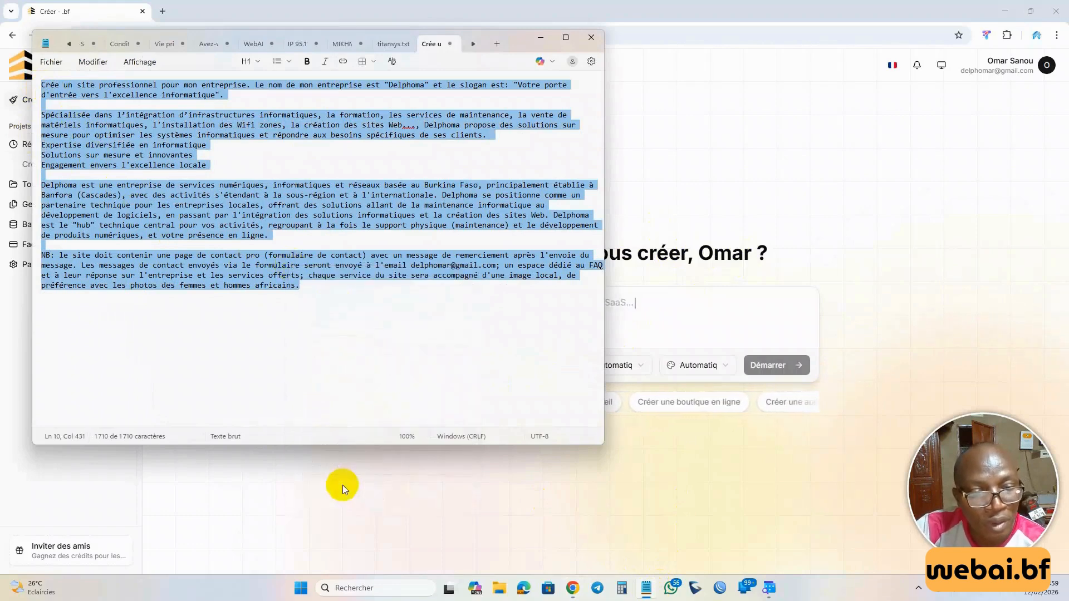
Paste the Delphoma brief into the WebAI creation prompt, review it and start generating the site.
click(658, 323)
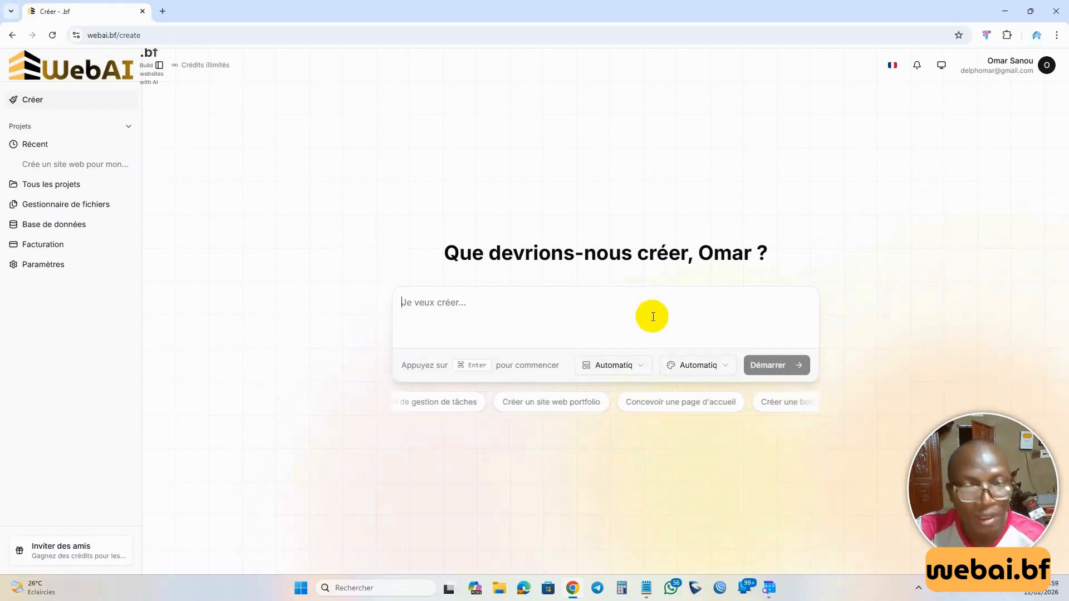
right_click(607, 310)
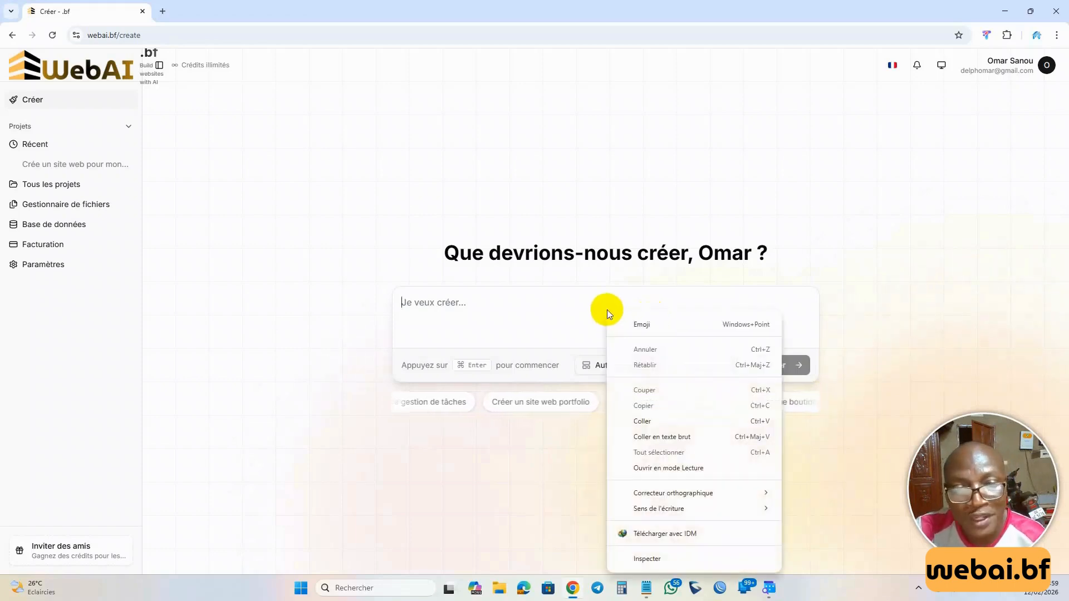
click(656, 420)
click(765, 366)
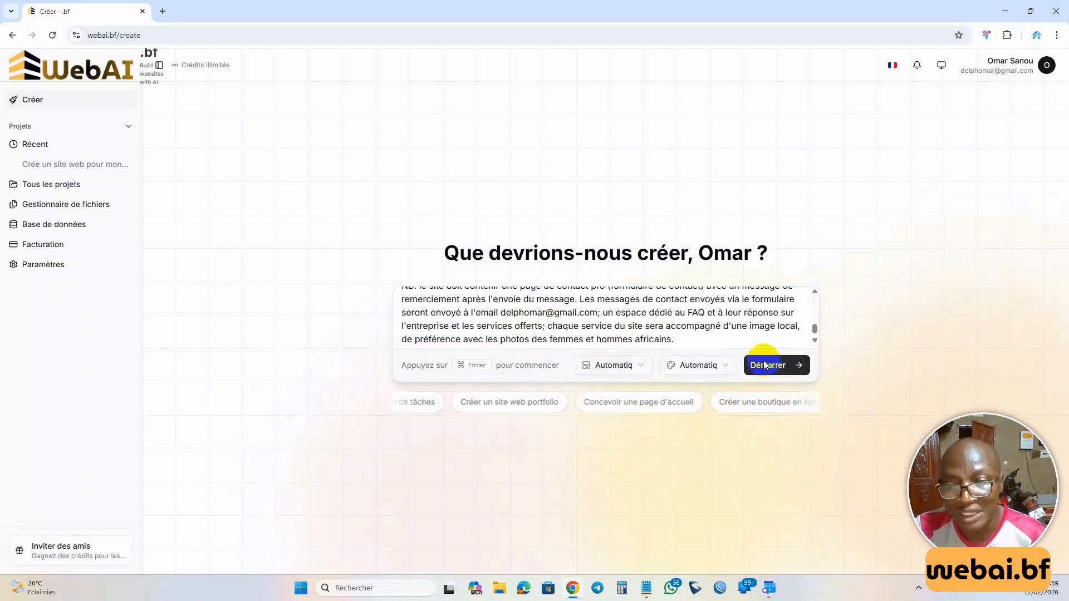
scroll(678, 335, up, 3)
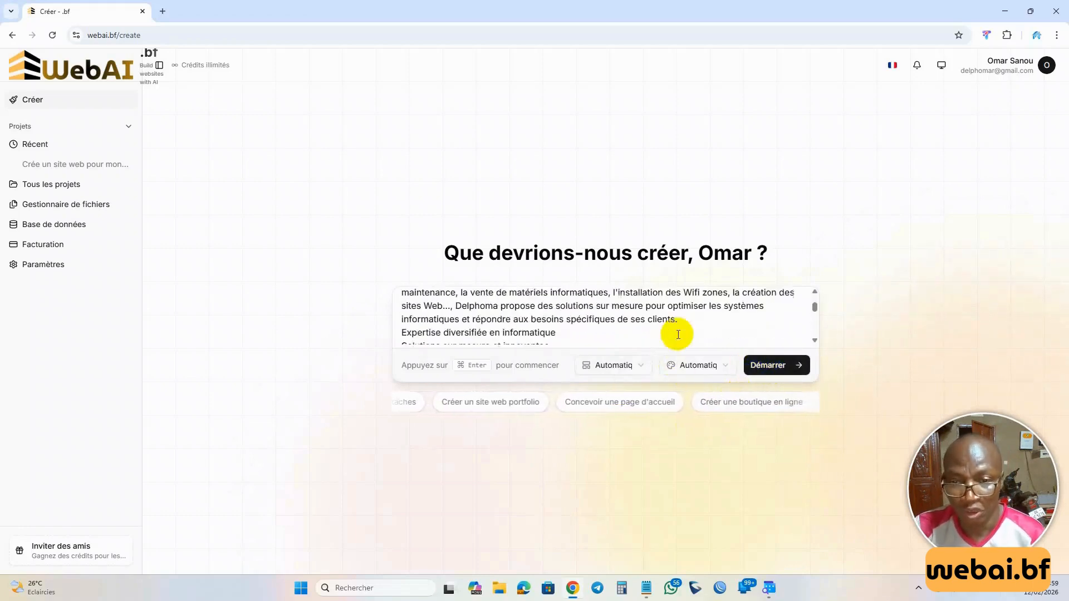
scroll(678, 334, up, 3)
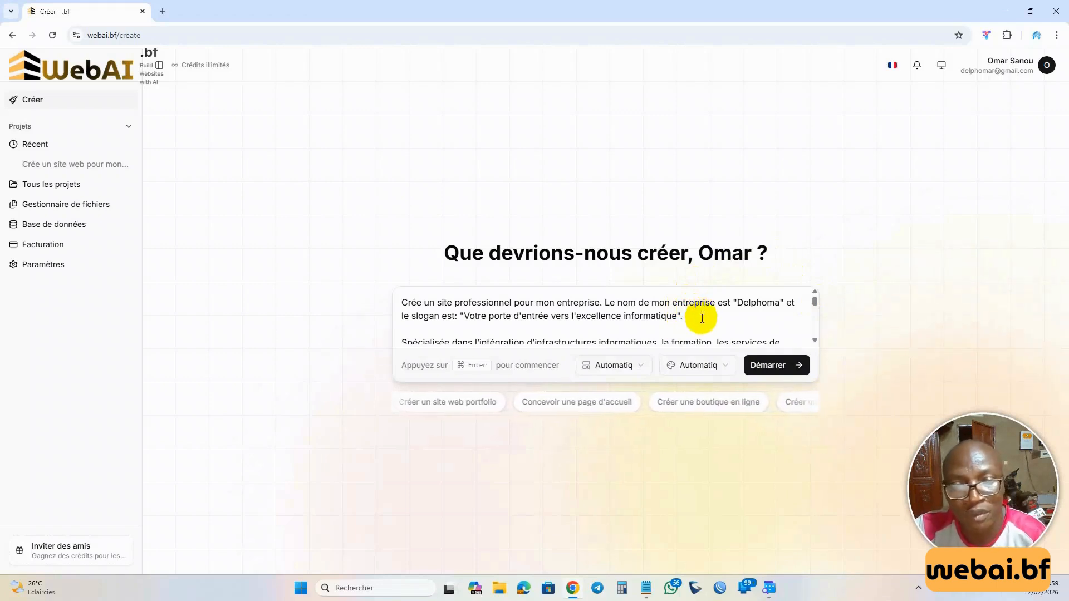
scroll(702, 318, down, 5)
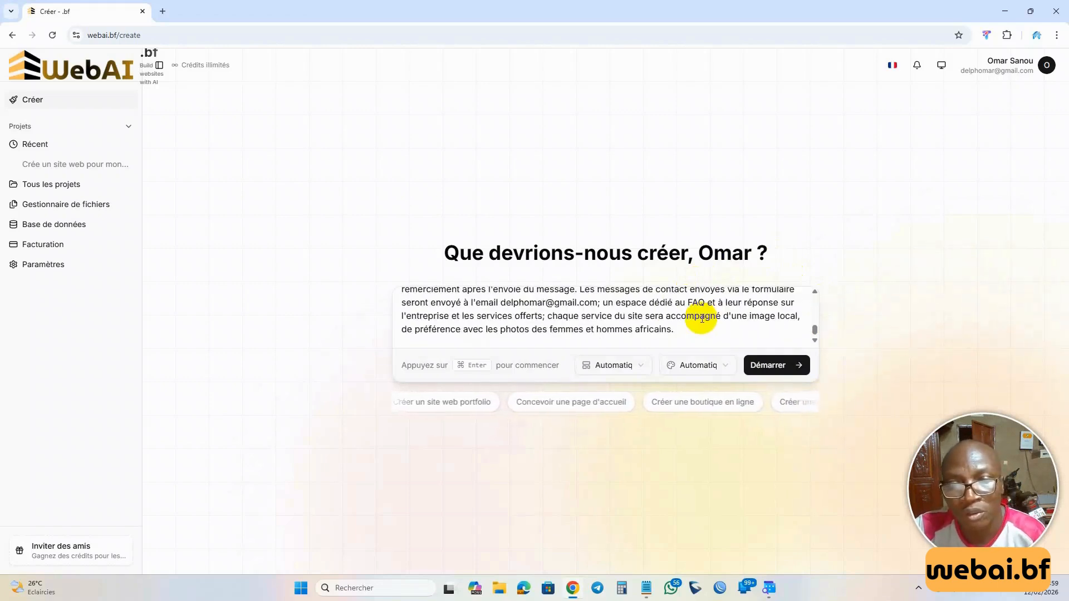
click(761, 366)
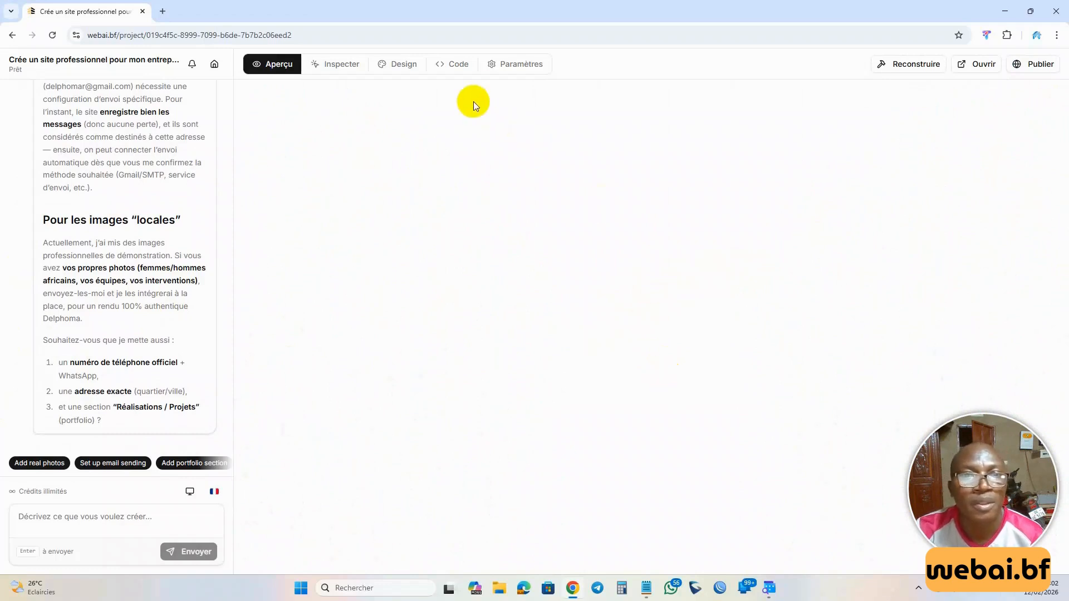
Open the generated Delphoma site in a separate browser tab from the project page.
click(979, 67)
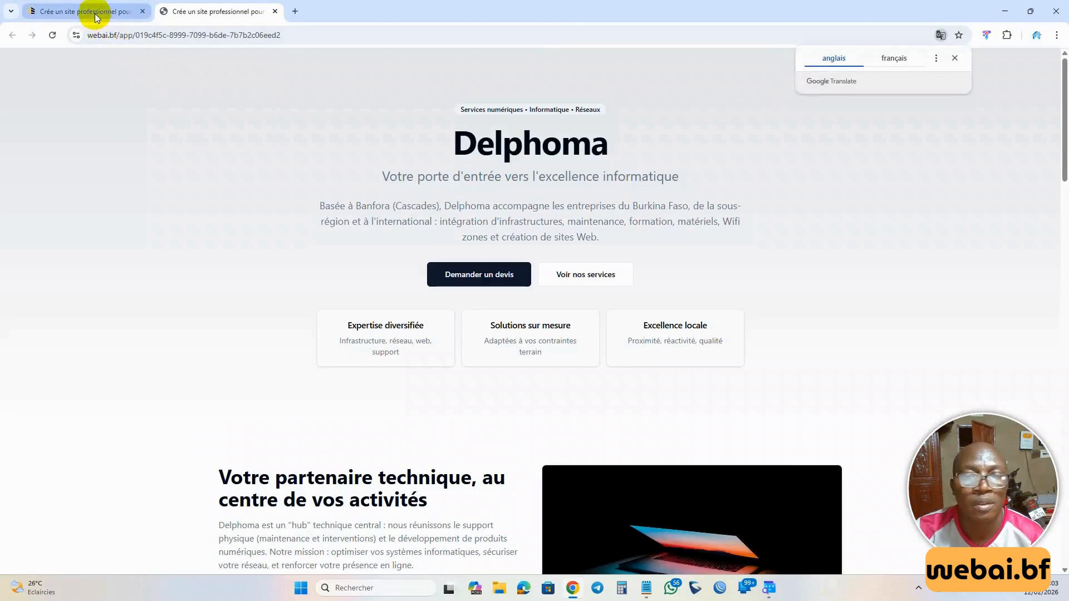
click(94, 14)
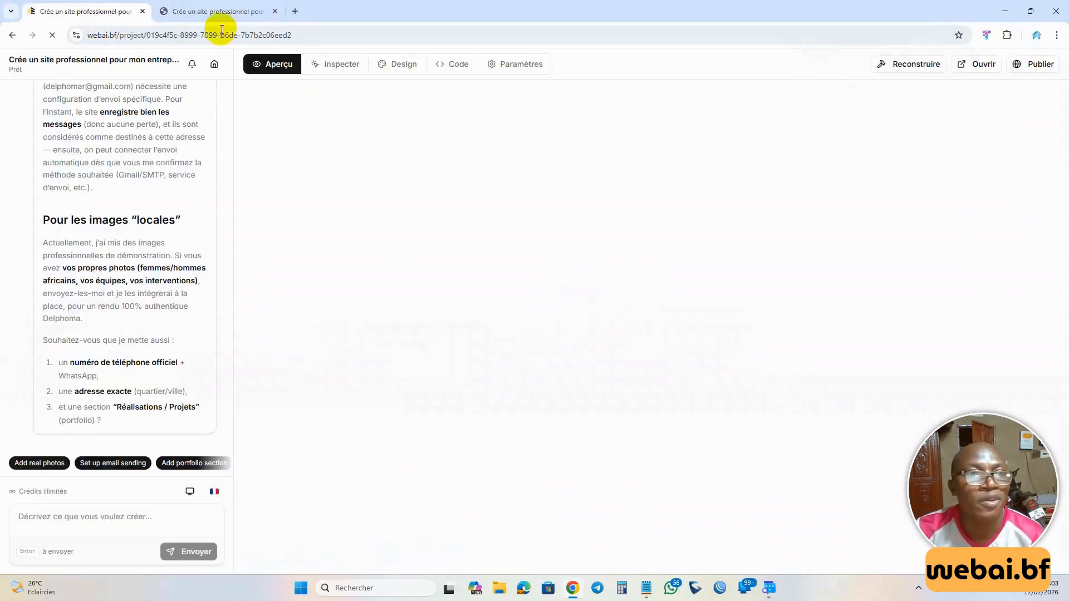
click(978, 66)
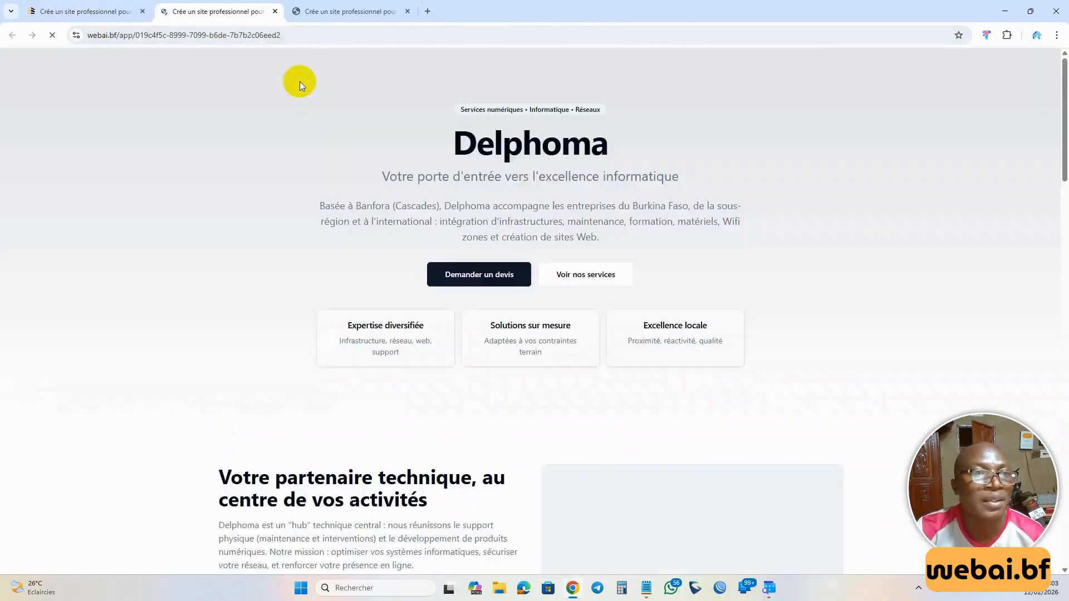
Examine the generated Delphoma site from its hero section through the service cards and FAQ to the footer.
scroll(504, 303, down, 10)
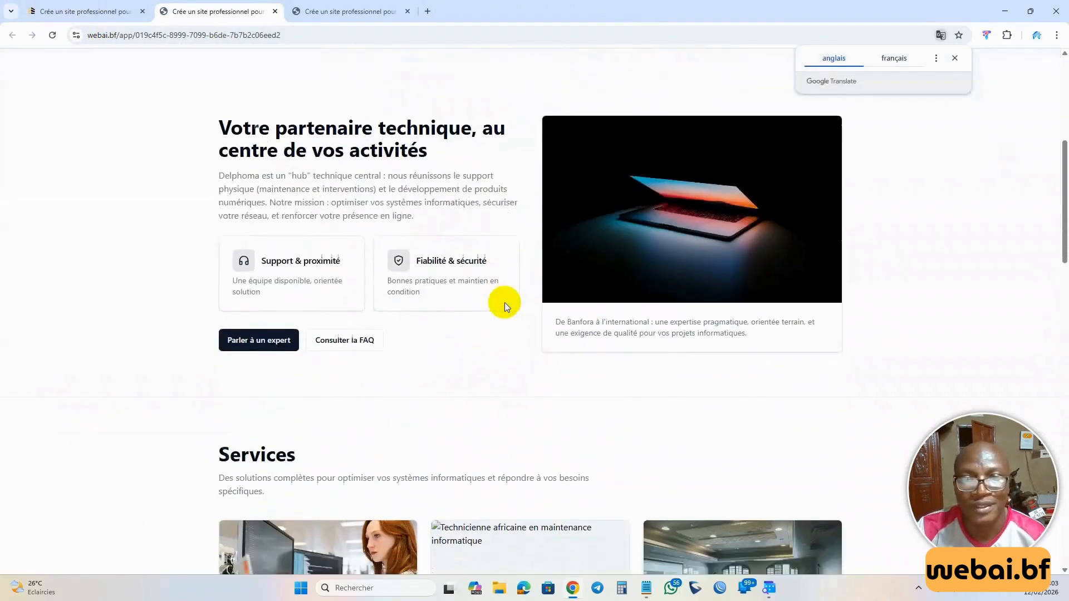
scroll(505, 302, down, 12)
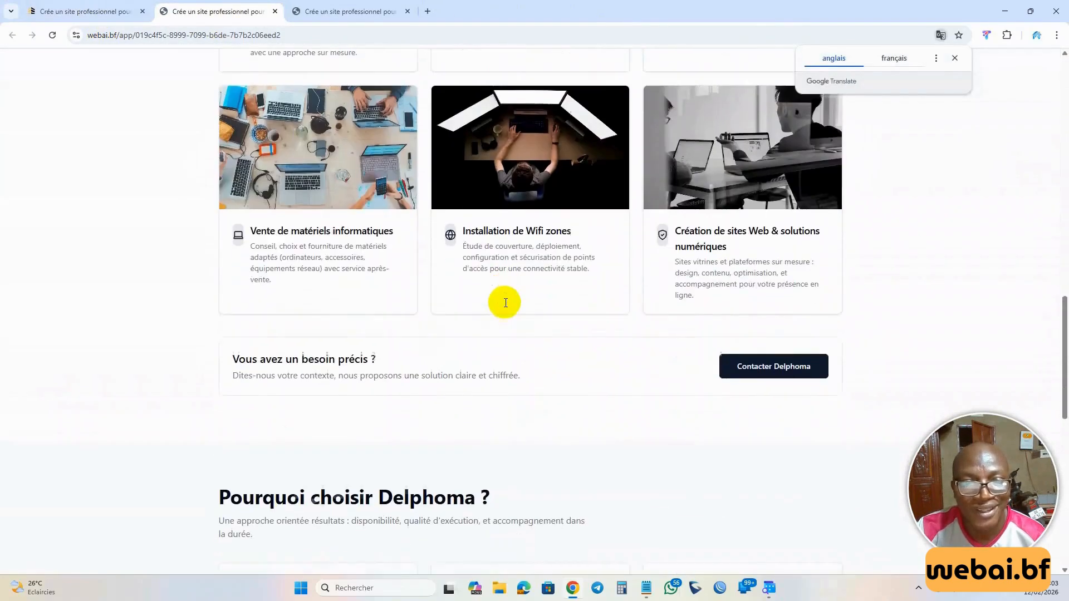
scroll(505, 302, down, 6)
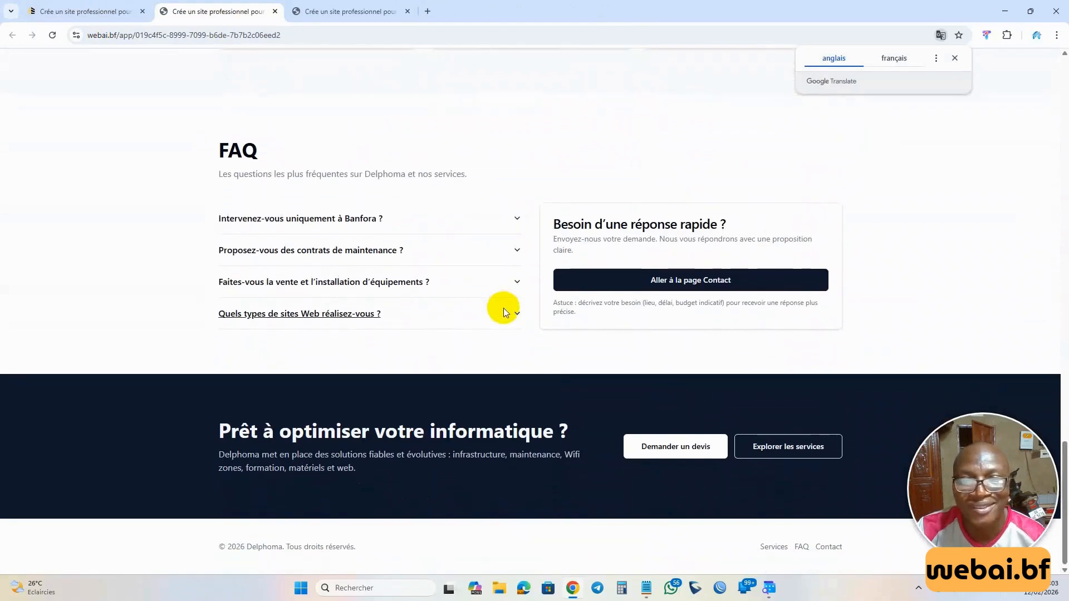
scroll(503, 309, up, 4)
scroll(504, 309, down, 4)
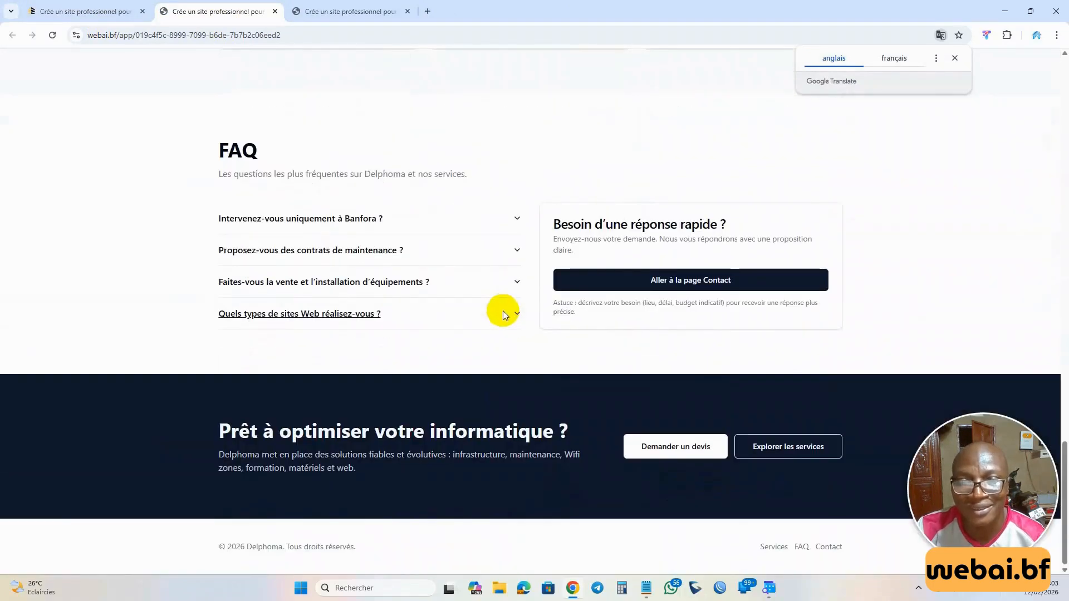
scroll(503, 310, up, 20)
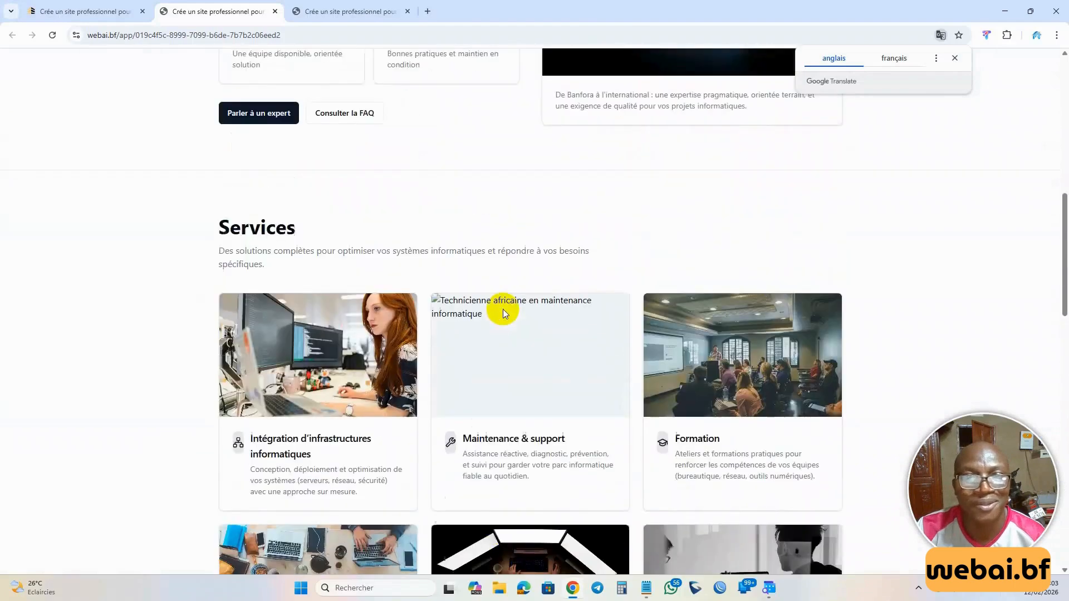
scroll(502, 309, up, 5)
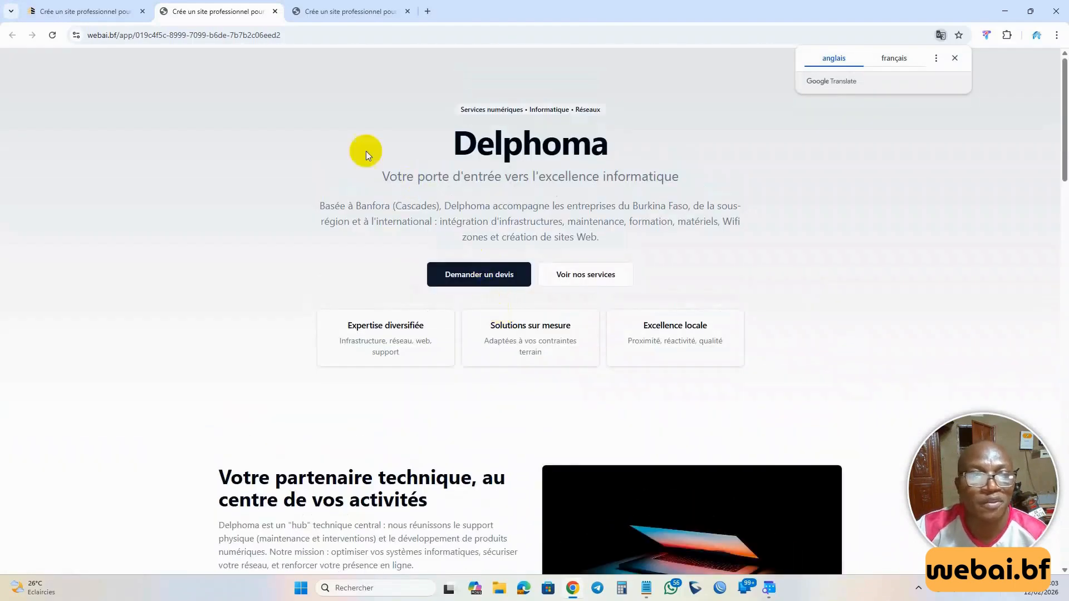
Close the duplicate Delphoma site tab and return to the remaining tab with the generated site.
click(408, 11)
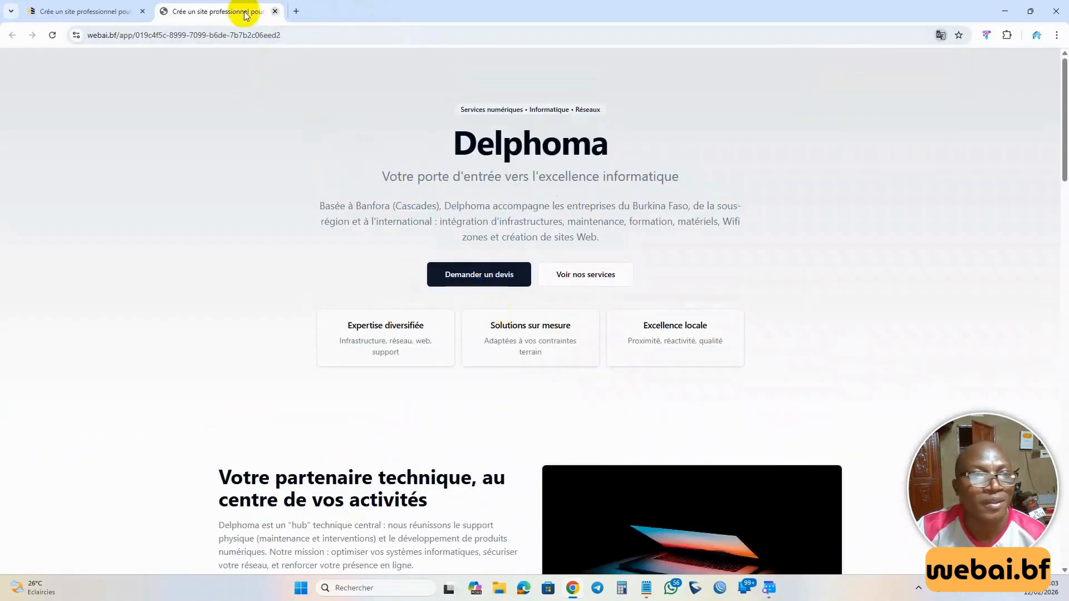
click(112, 12)
click(217, 11)
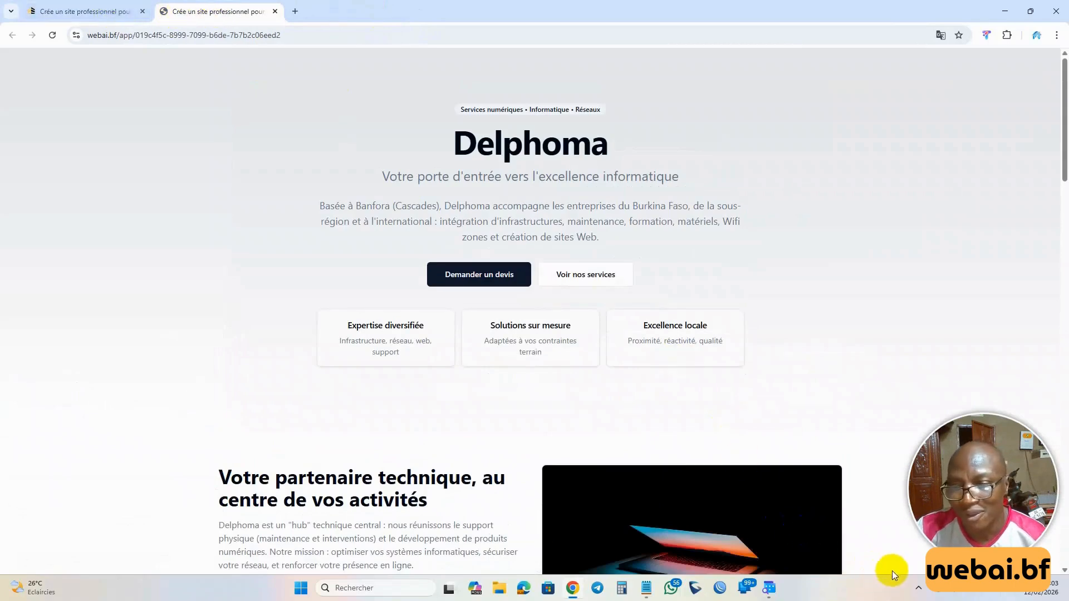
Examine the Delphoma preview on the project page from the hero to the footer and compare it with the separately opened site.
click(87, 9)
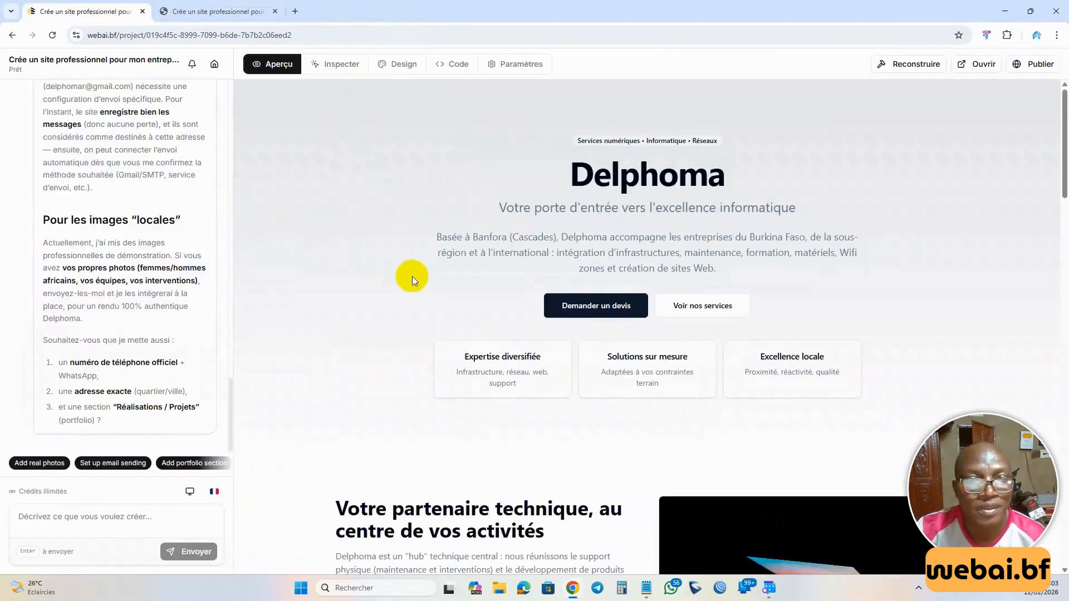
scroll(418, 286, down, 20)
scroll(432, 292, down, 4)
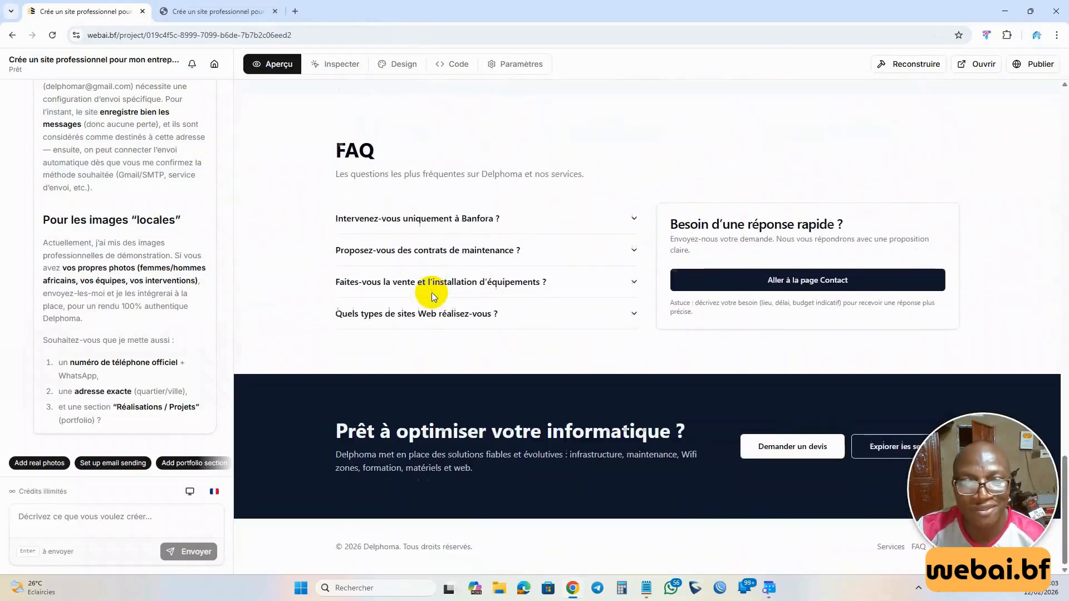
scroll(474, 326, up, 12)
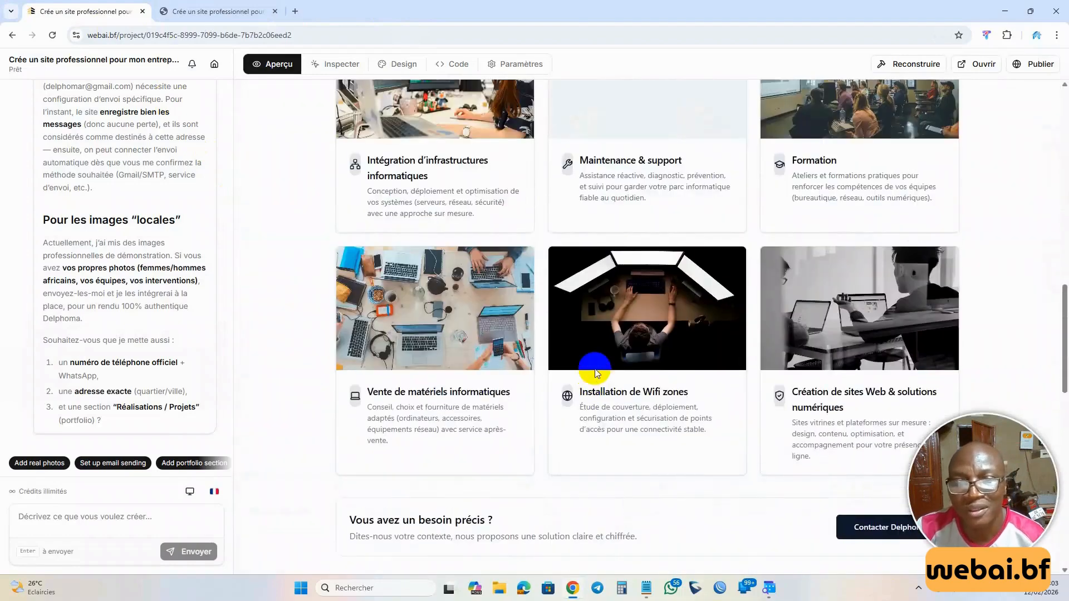
scroll(595, 370, up, 6)
scroll(595, 366, up, 10)
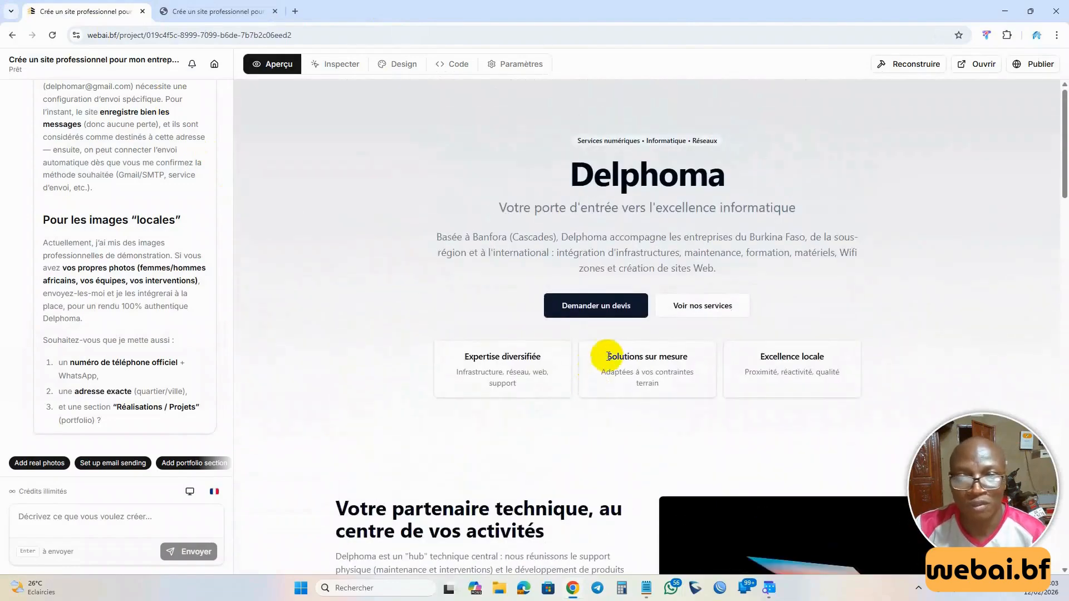
click(200, 17)
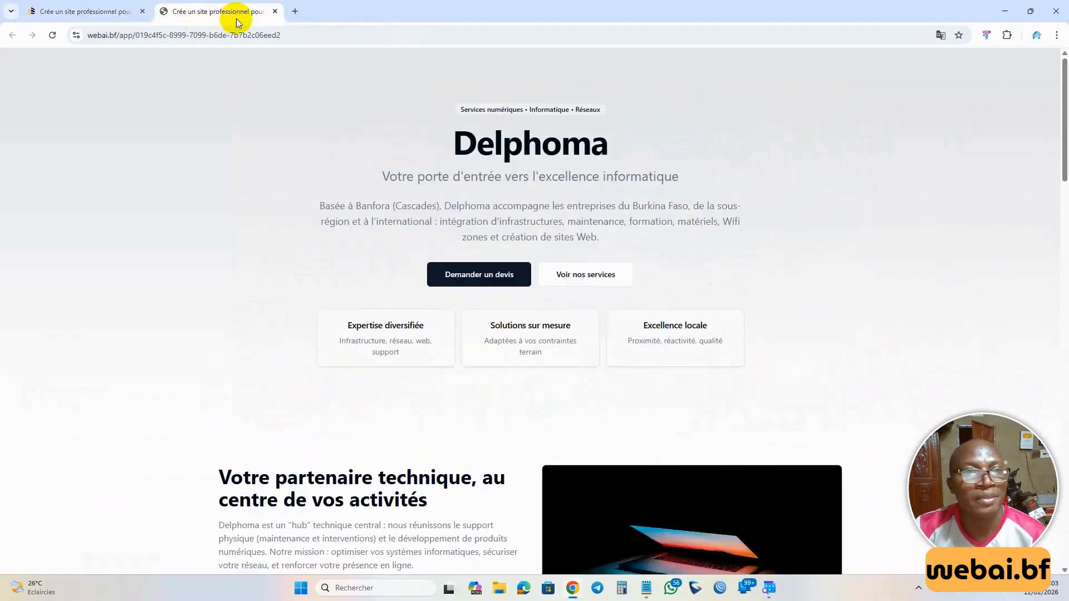
click(88, 11)
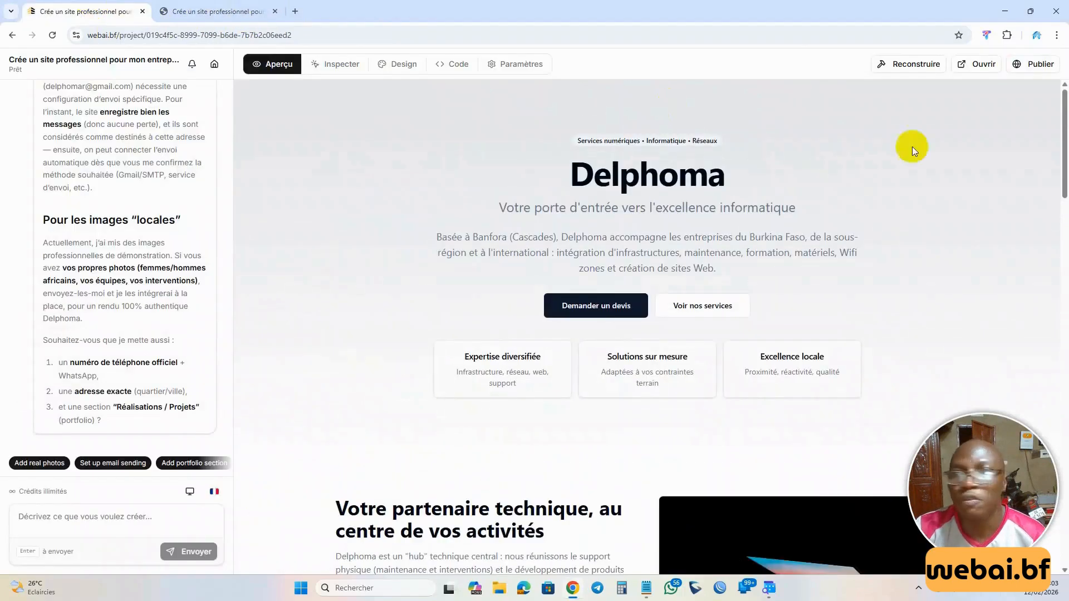
Open the generated site in another tab, return to the project page and review the contact-form and FAQ requirements in the brief.
click(974, 66)
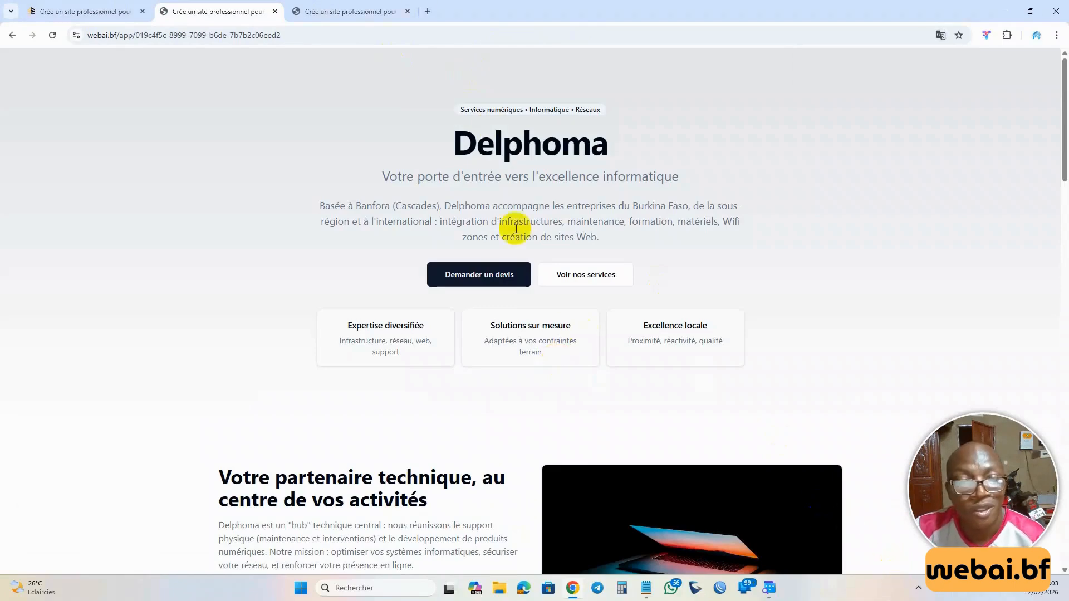
click(83, 12)
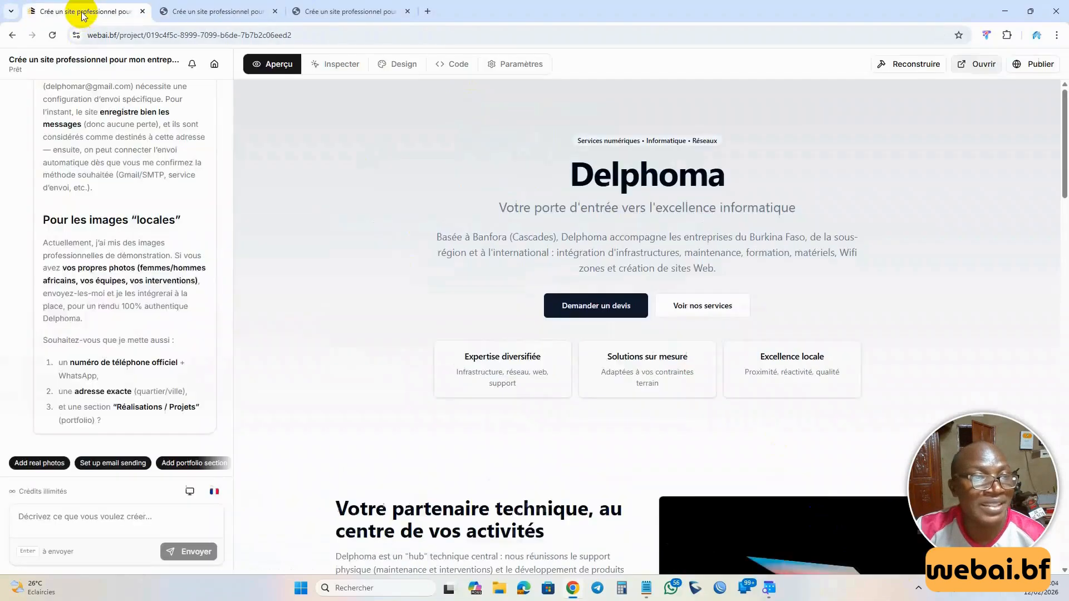
scroll(111, 184, up, 5)
scroll(121, 185, up, 10)
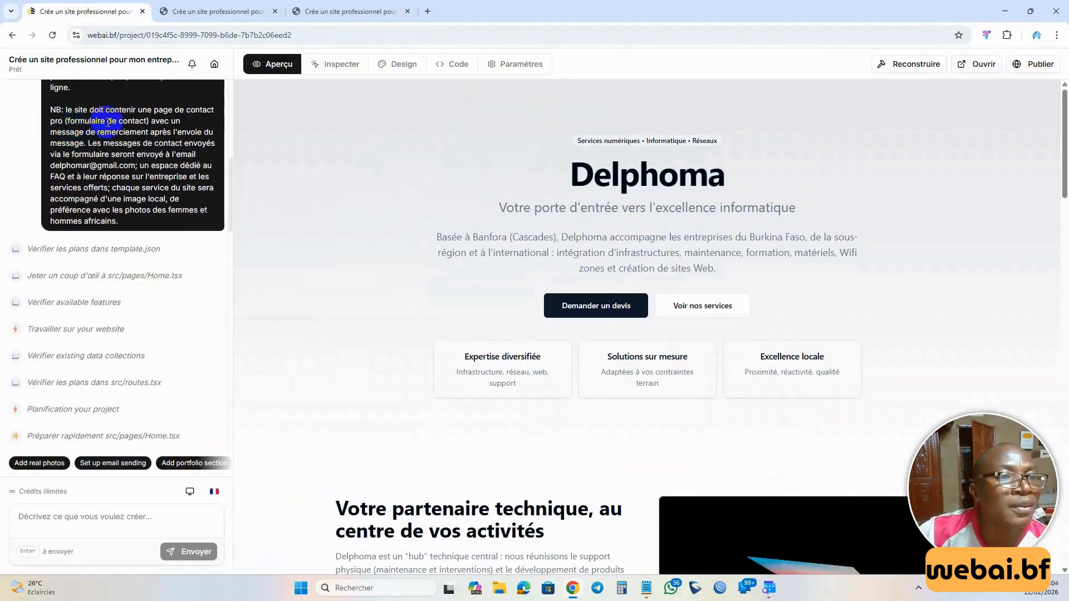
Open the generated site's contact page from its services section, examine the contact form and go back to the home page.
click(212, 11)
scroll(608, 313, down, 15)
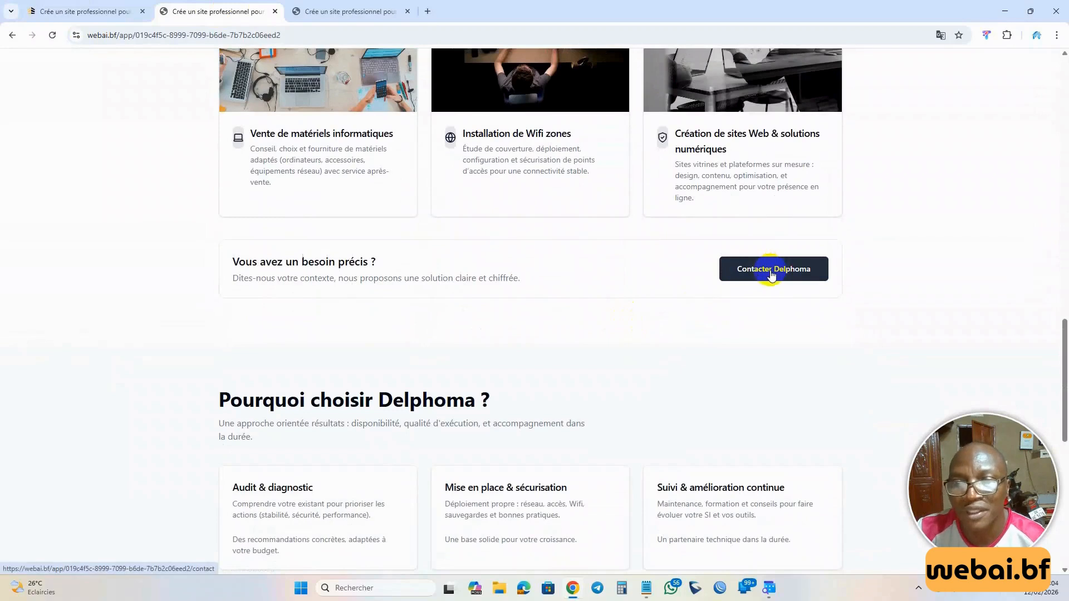
click(770, 275)
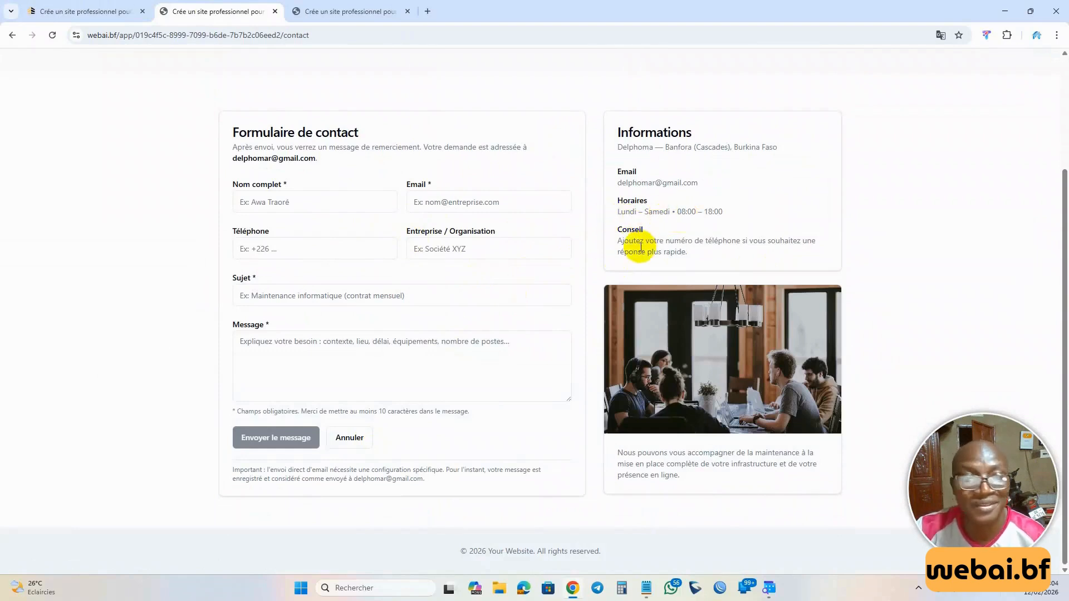
scroll(450, 357, up, 3)
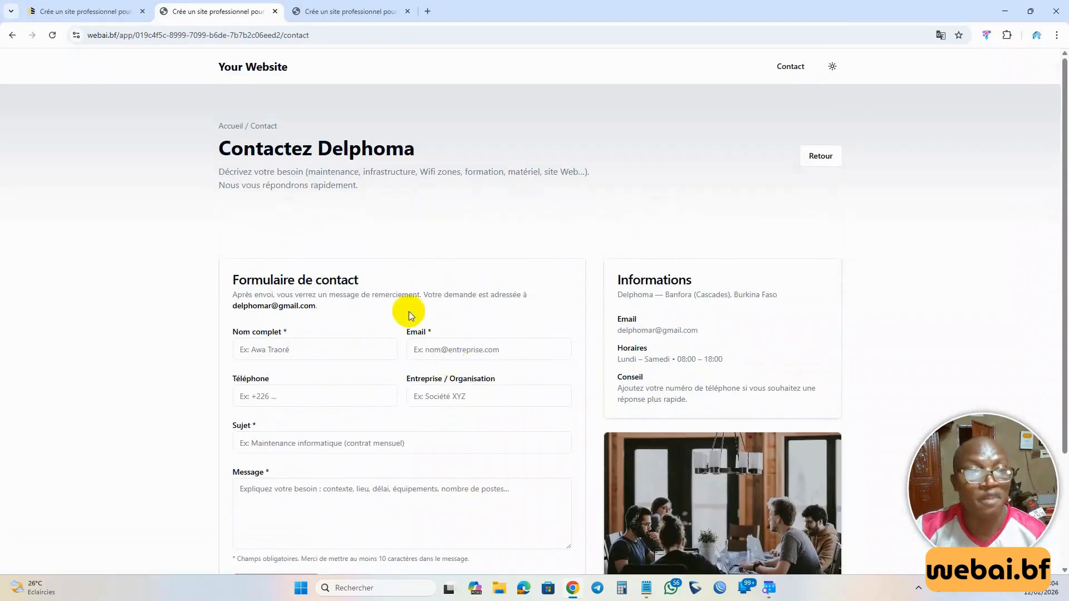
click(819, 158)
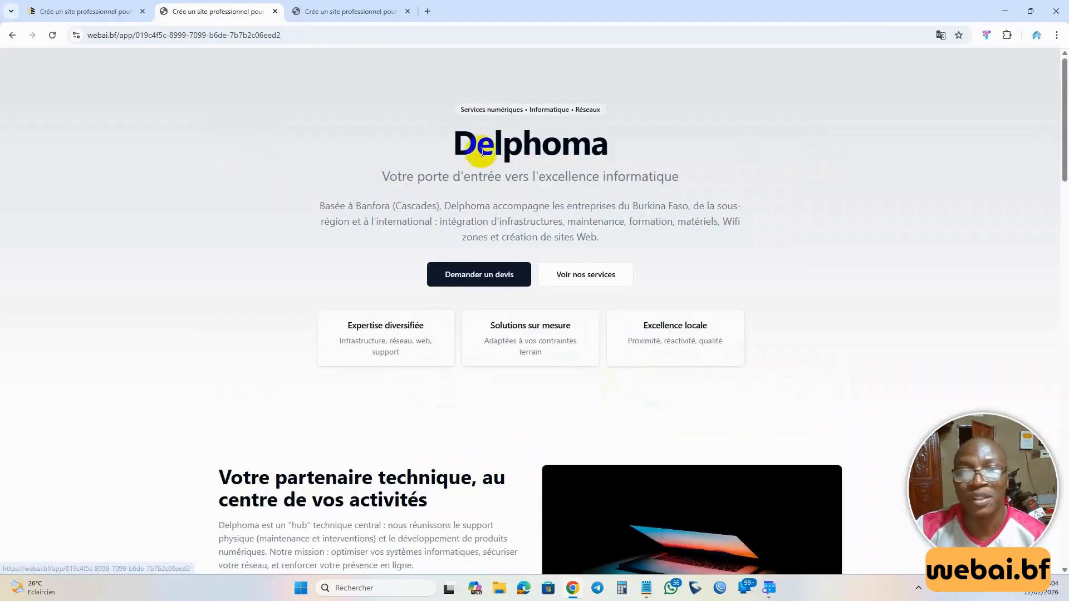
Start publishing the project from its project page and replace the suggested subdomain with delphoma.
click(103, 11)
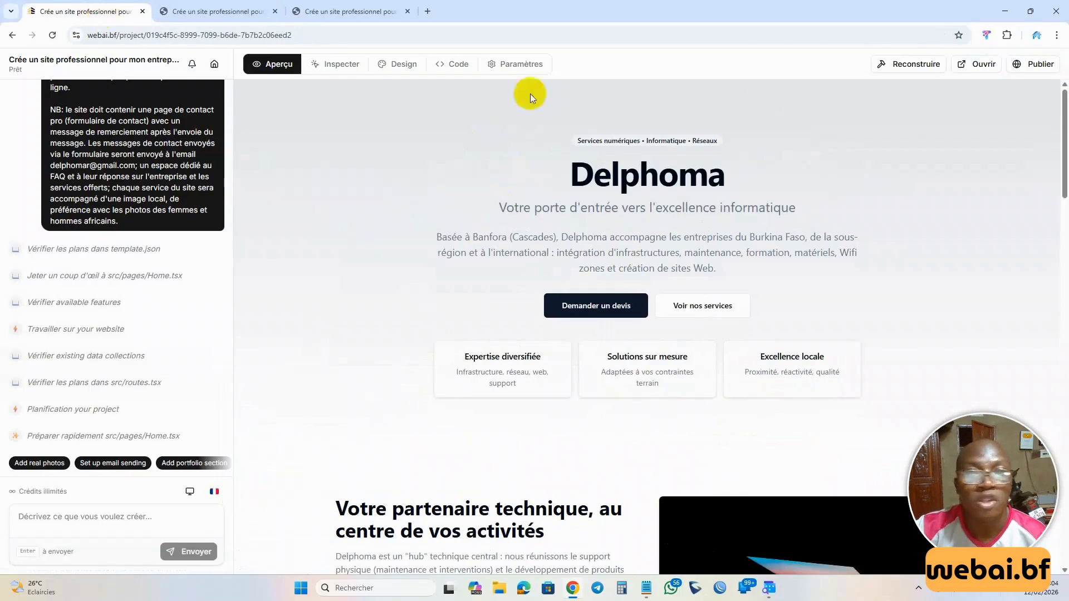
click(1038, 66)
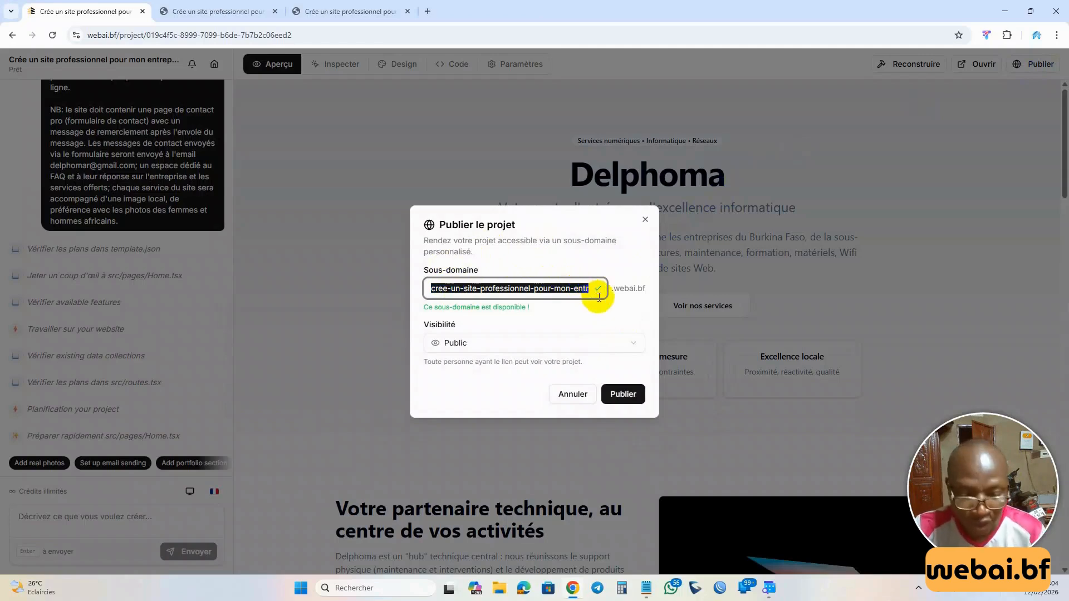
key(BackSpace)
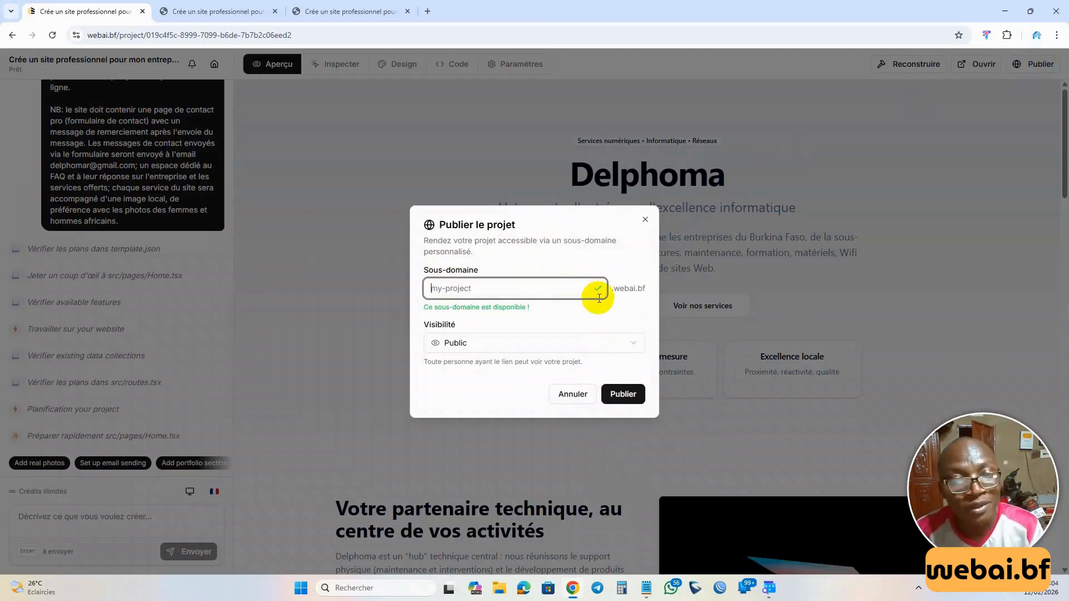
text(delph)
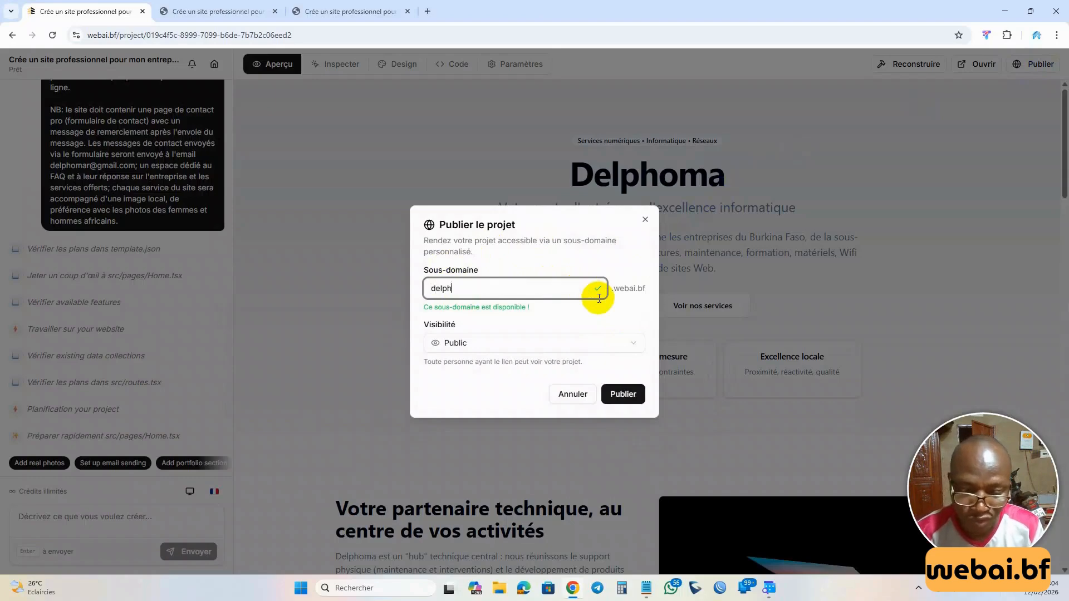
text(oma)
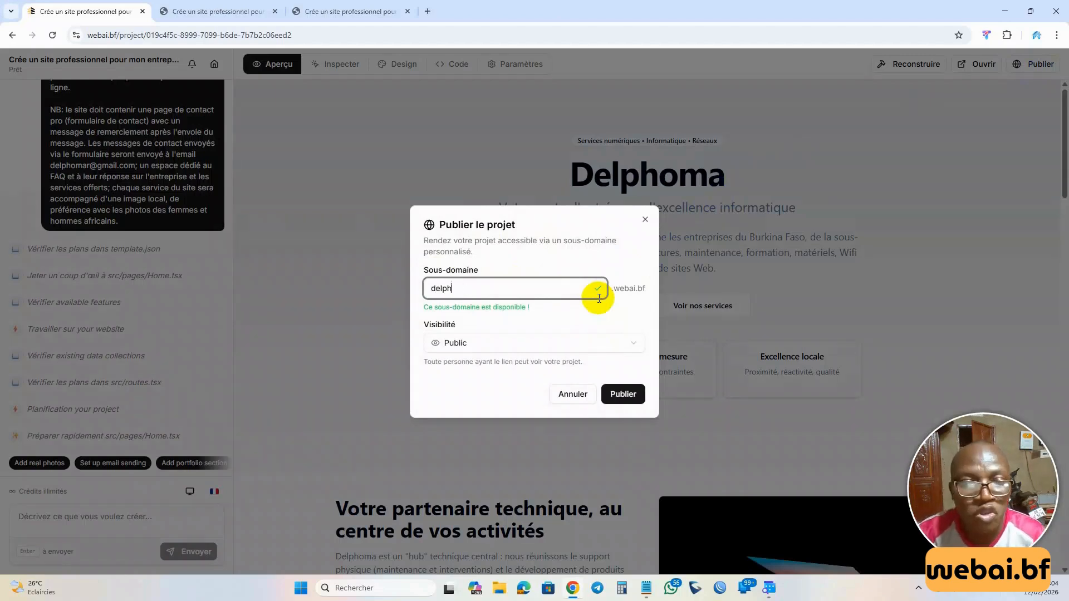
Try the subdomains dos and app to check whether they are available.
key(BackSpace)
key(BackSpace)
key(BackSpace)
key(BackSpace)
text(os)
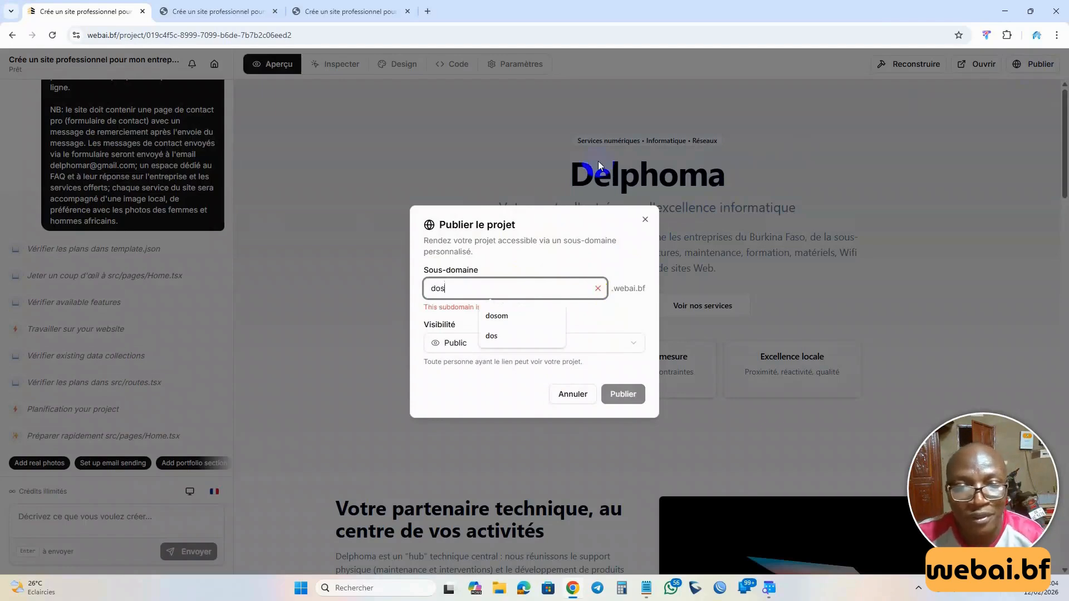
click(572, 239)
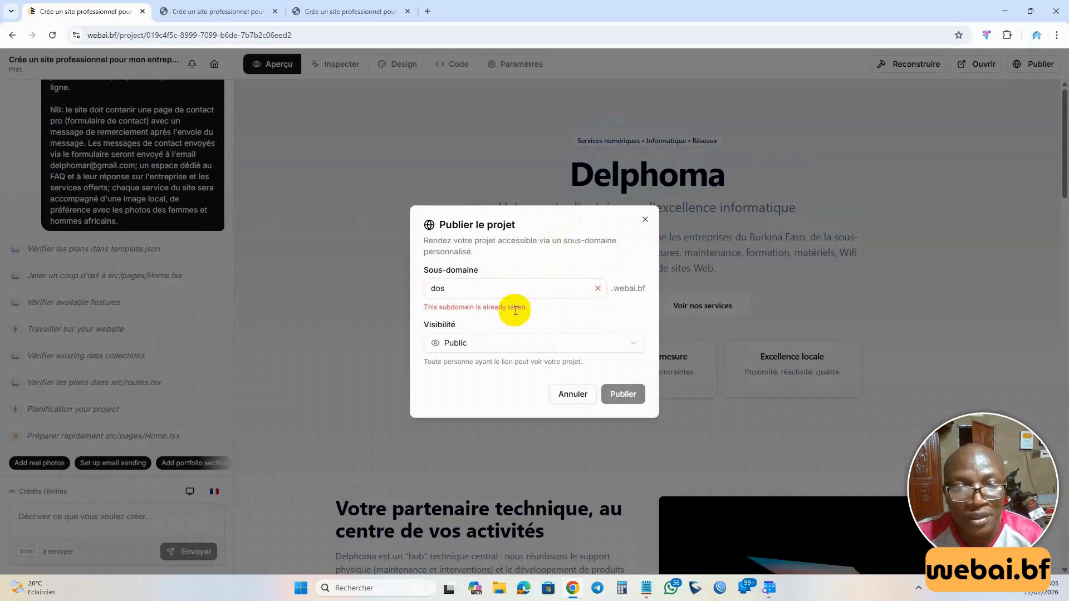
drag(493, 292, 422, 293)
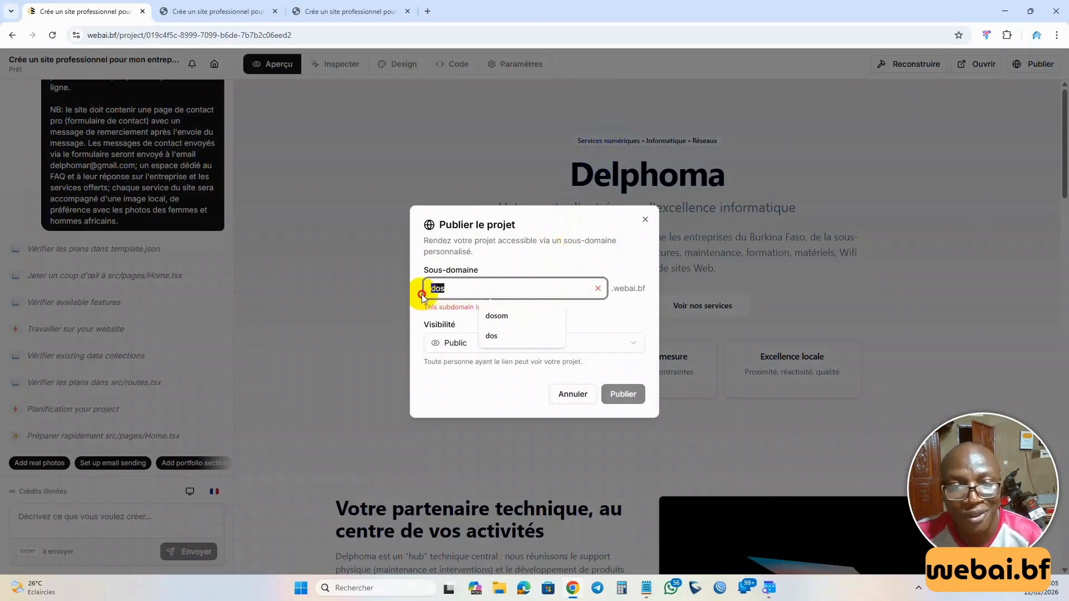
text(app)
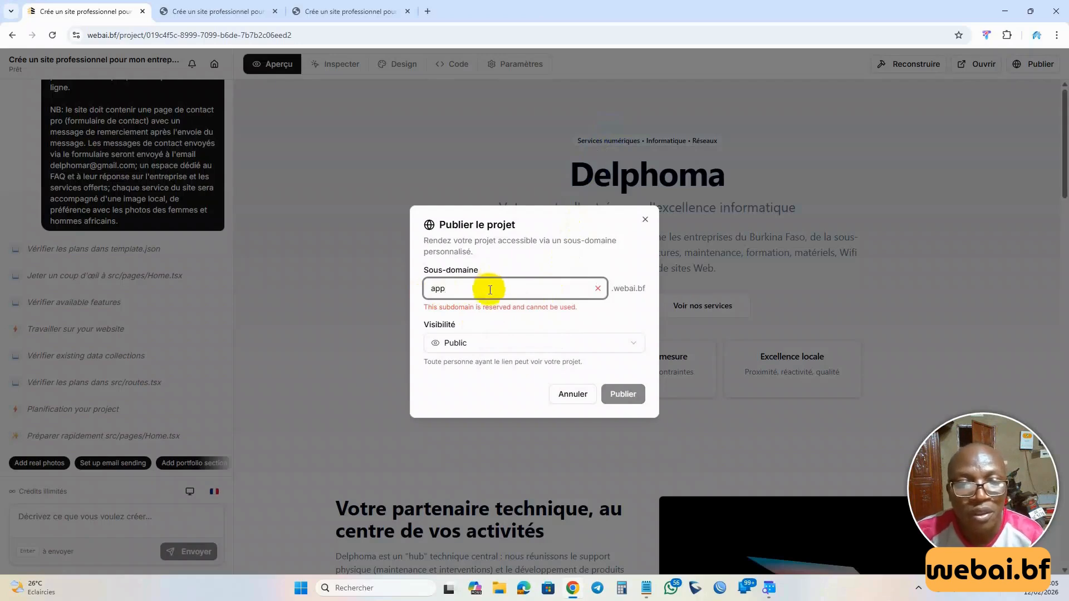
Set the project's subdomain to delphoma in place of app.
drag(431, 289, 649, 297)
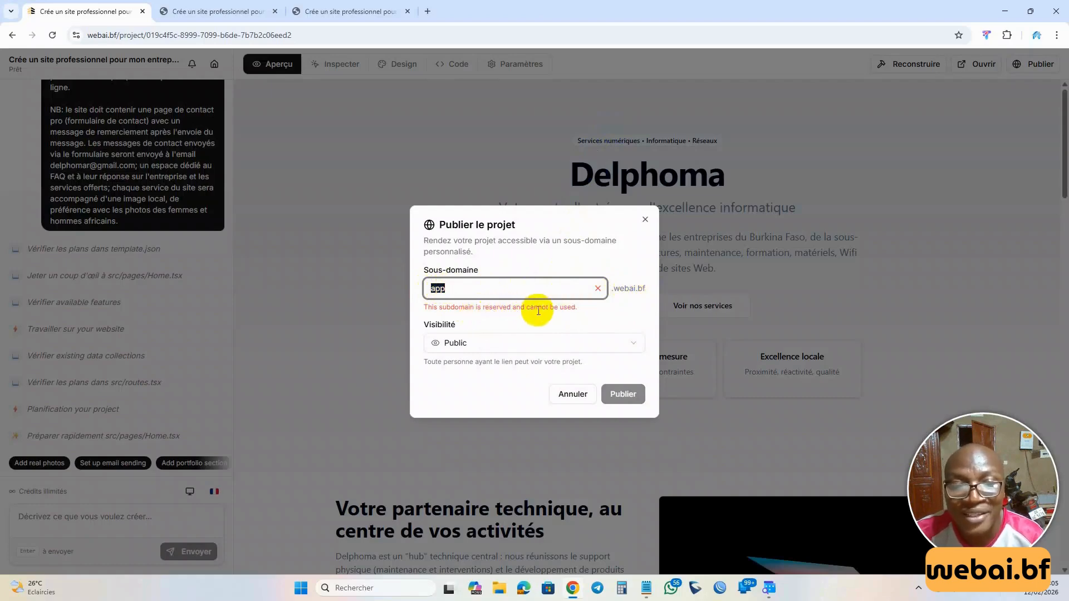
text(d)
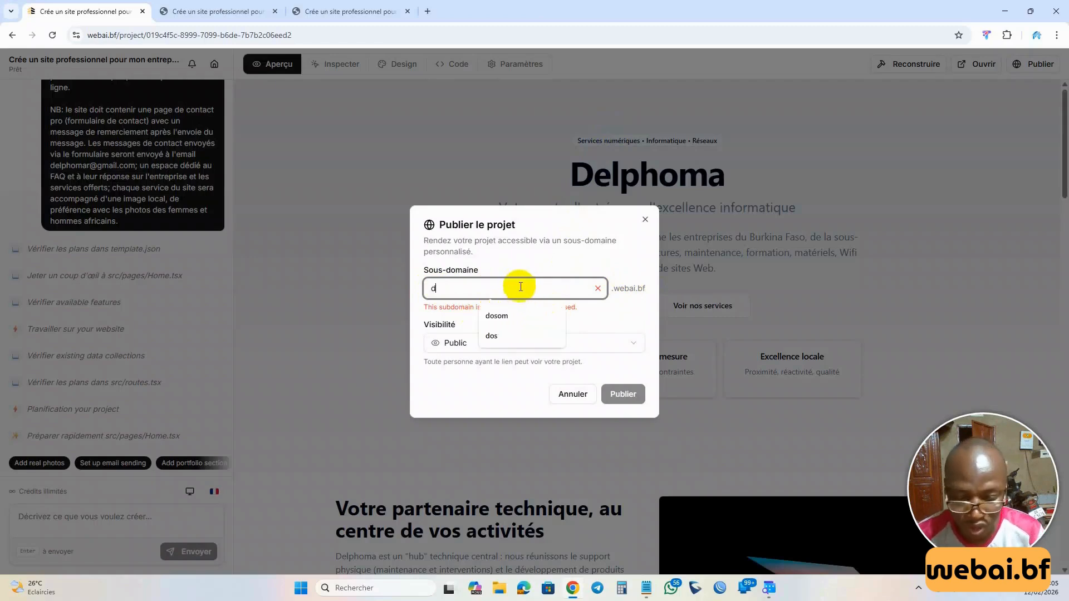
text(elphoma)
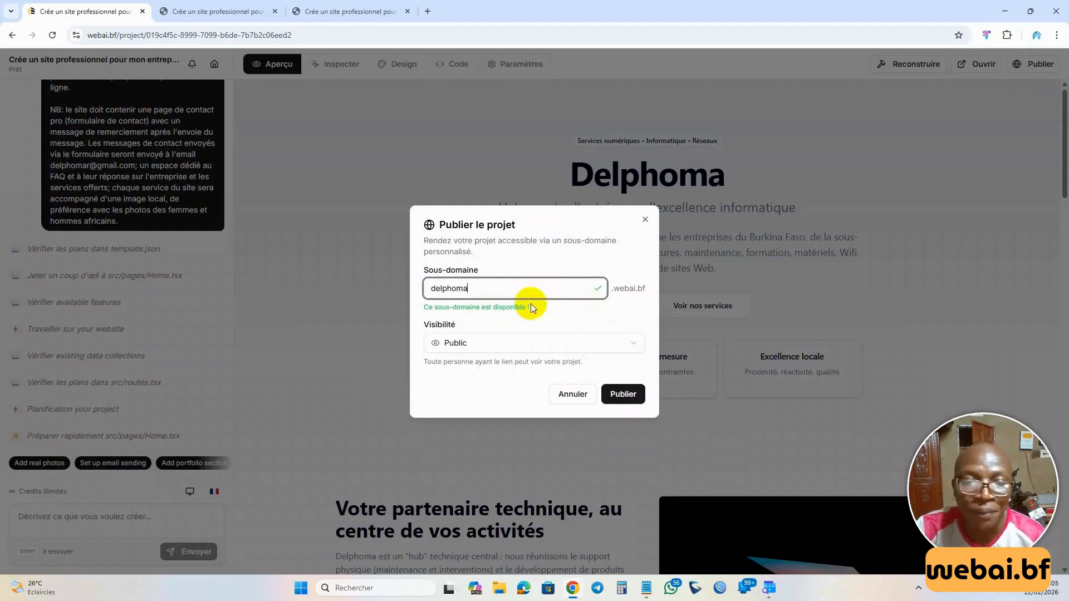
Switch the project's visibility to Privé and back to Public, and publish it.
click(490, 346)
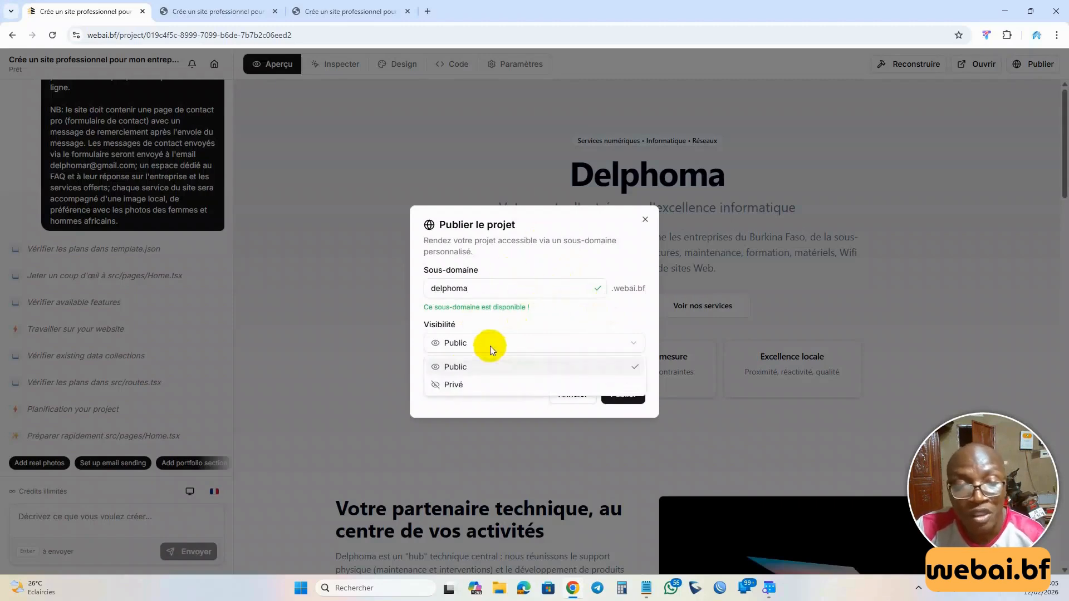
click(470, 384)
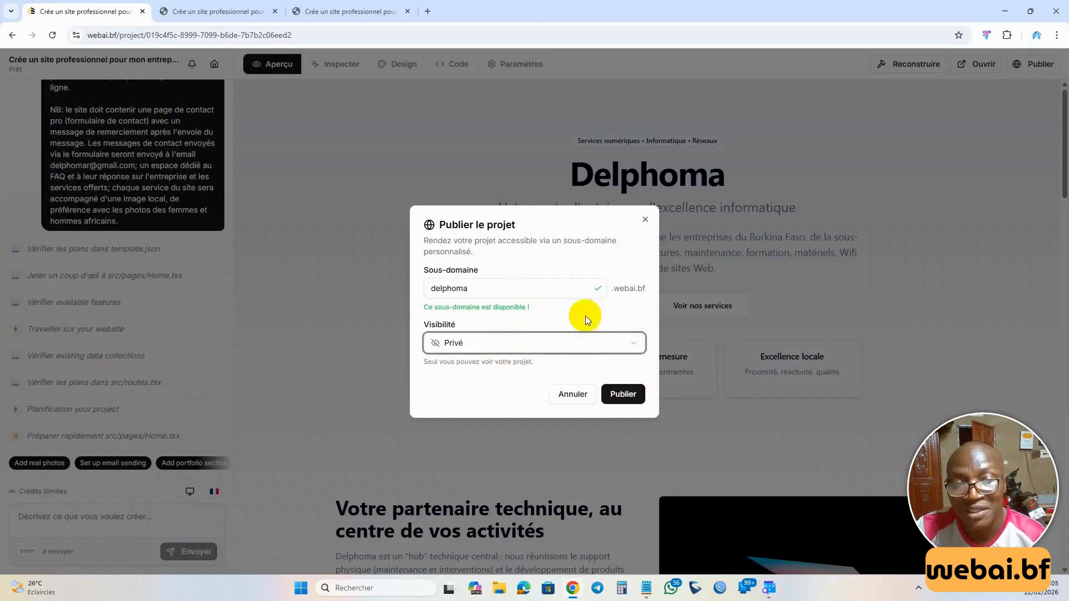
click(528, 338)
click(471, 367)
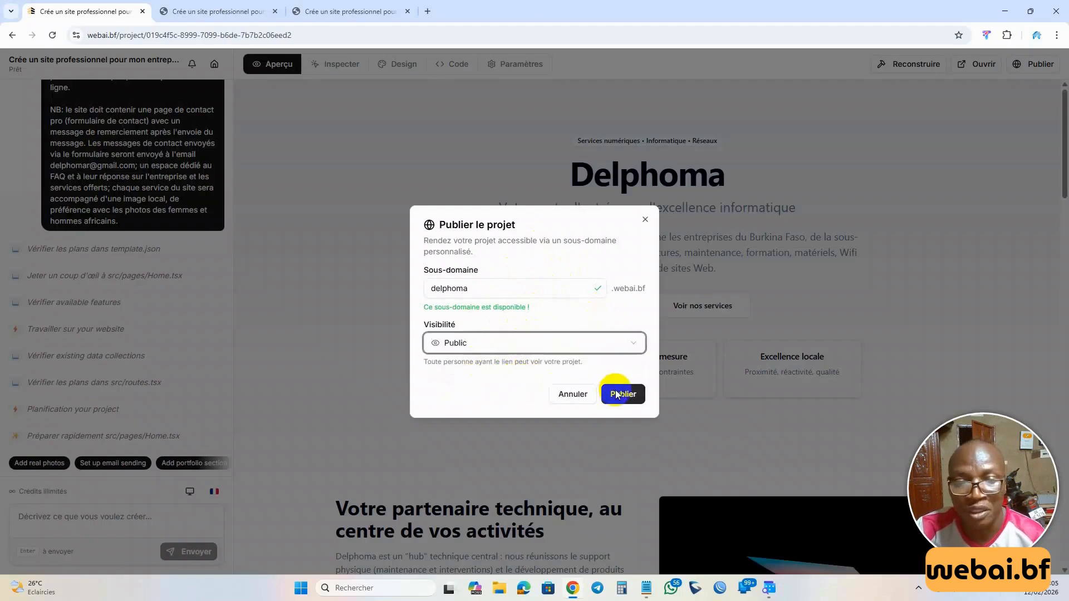
click(622, 394)
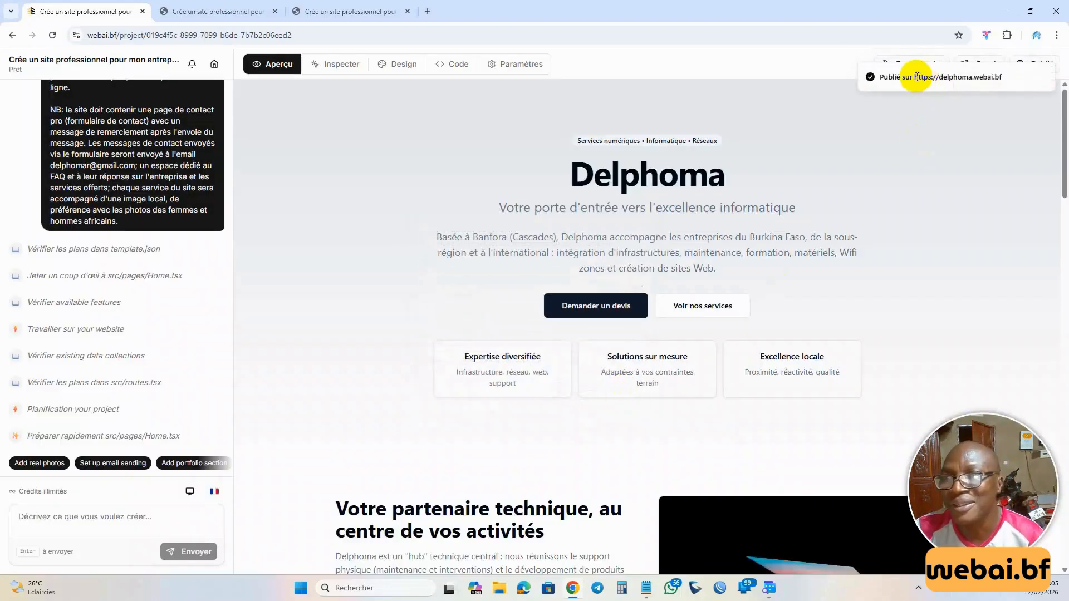
drag(914, 77, 1003, 82)
key(ctrl+c)
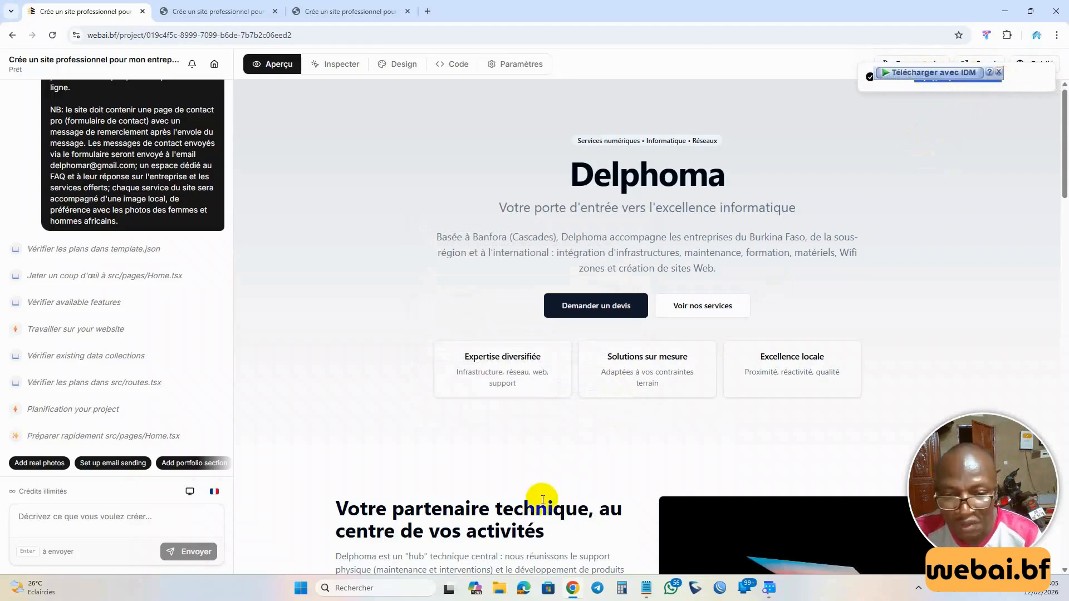
click(523, 588)
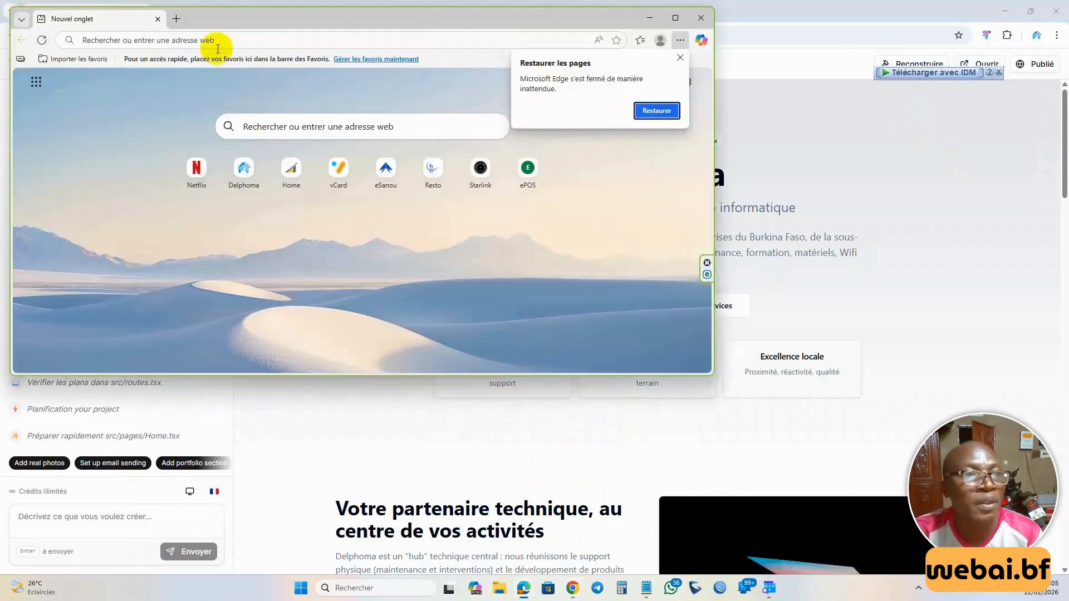
click(205, 43)
key(ctrl+v)
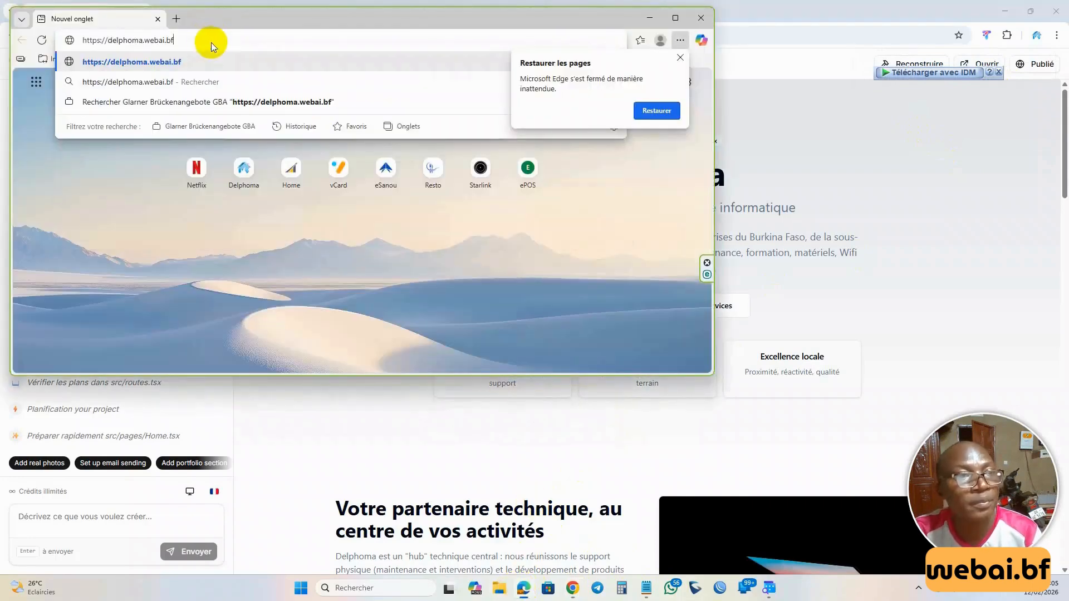
click(680, 58)
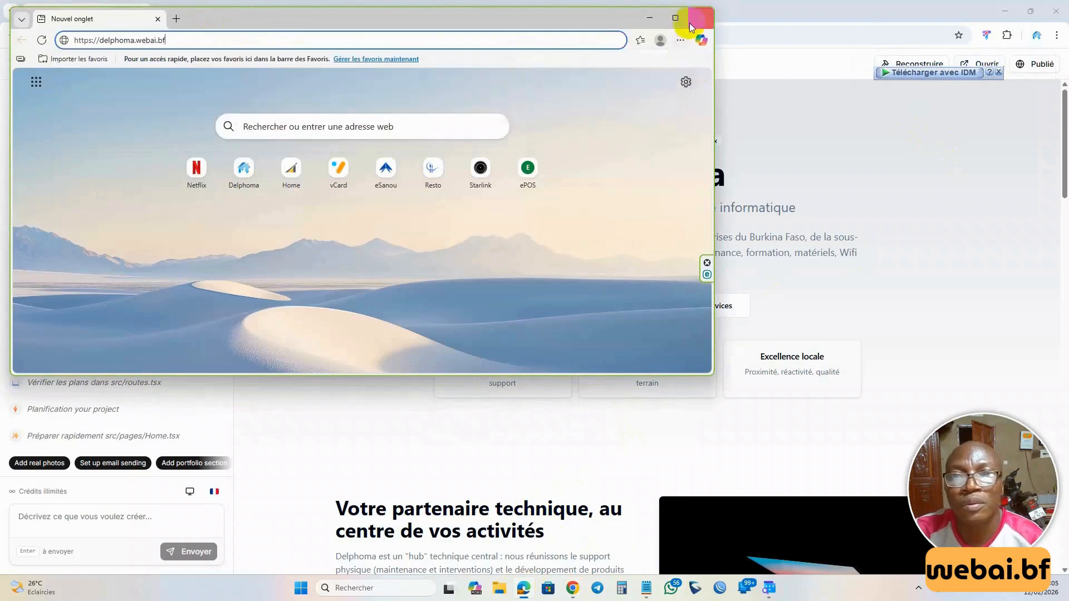
click(675, 18)
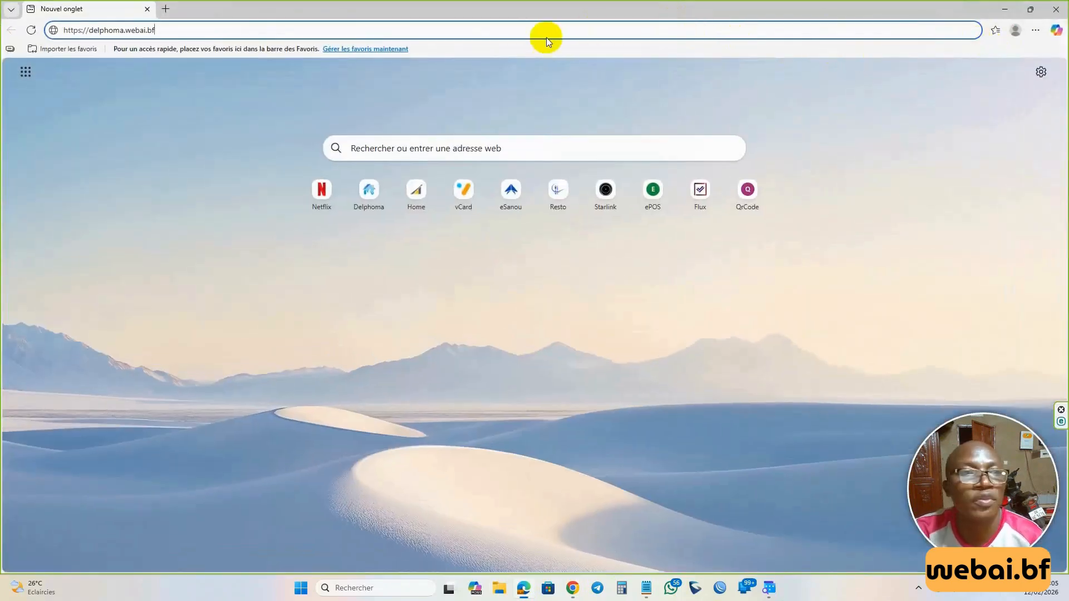
key(Return)
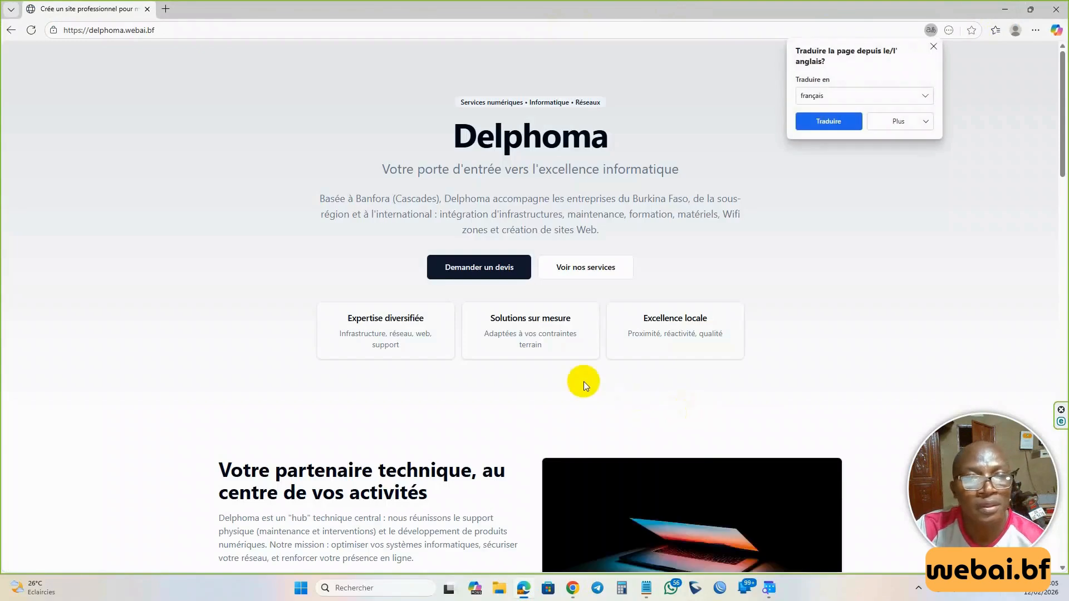
Dismiss the translation offer, review the live Delphoma home page down to the FAQ and open the contact page from there.
click(935, 46)
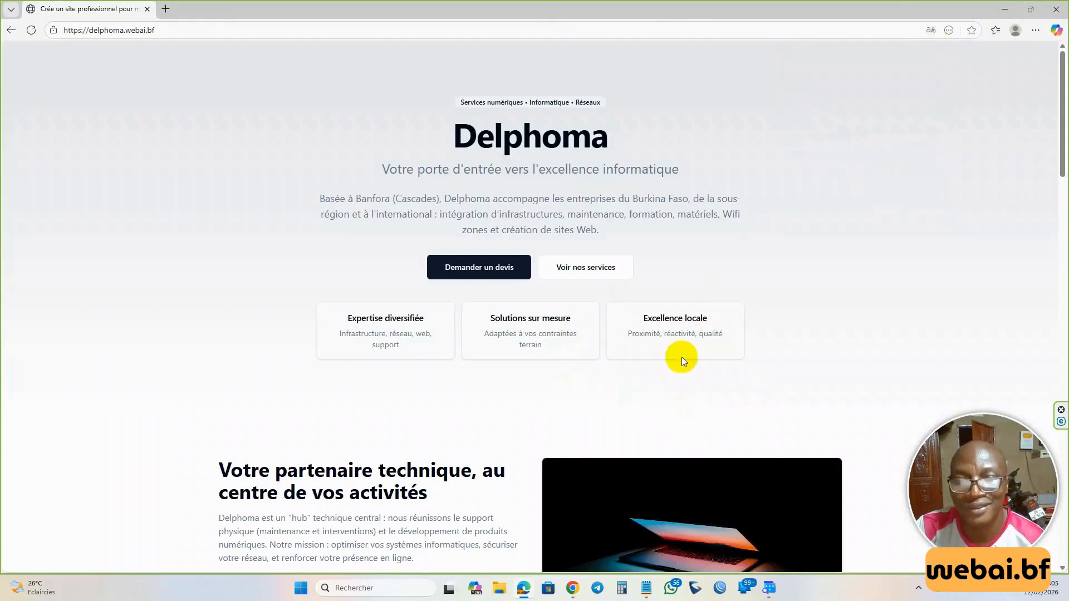
scroll(681, 357, down, 20)
scroll(680, 357, down, 8)
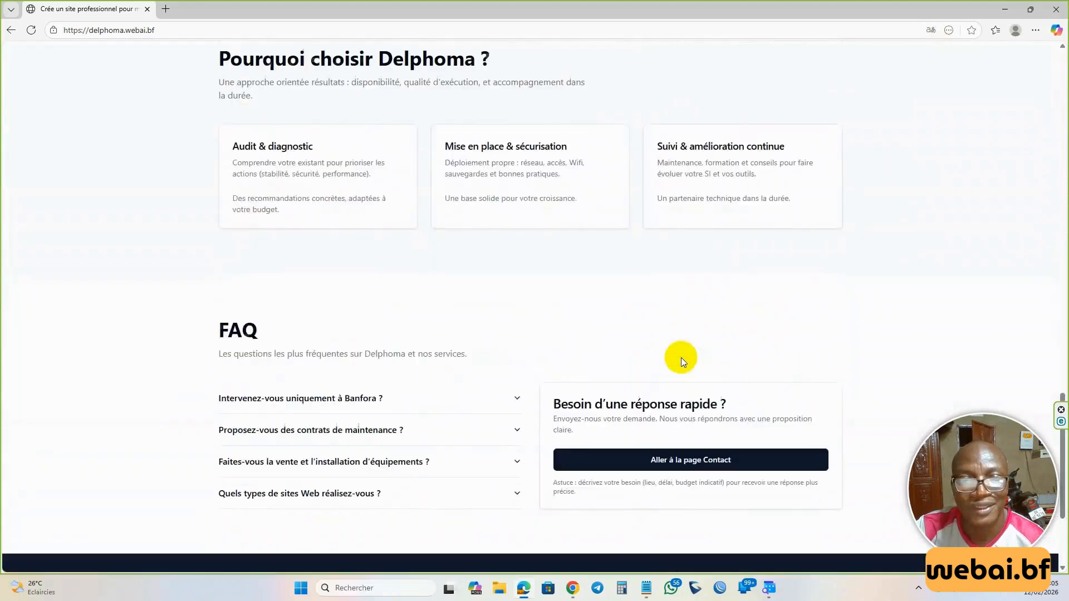
click(695, 283)
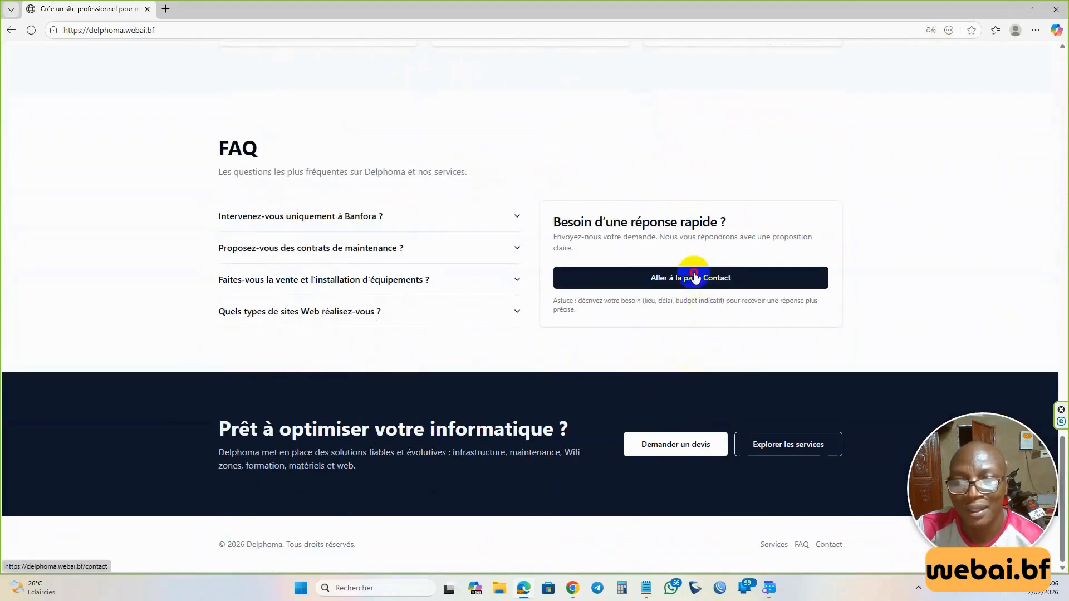
Fill in the contact form's full name, e-mail and phone number with the saved personal information.
click(333, 196)
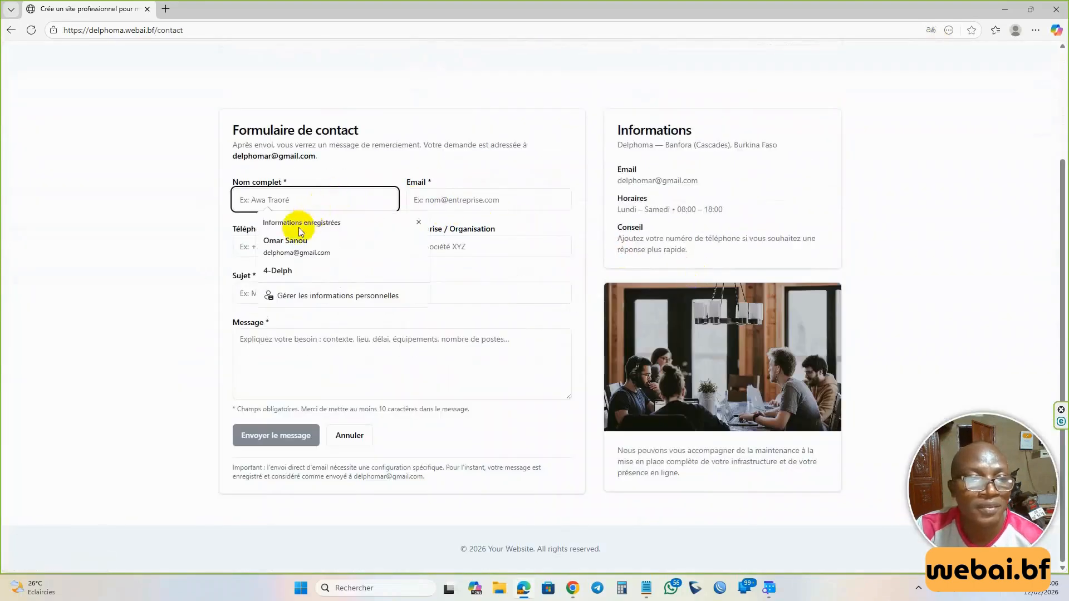
click(299, 234)
click(312, 253)
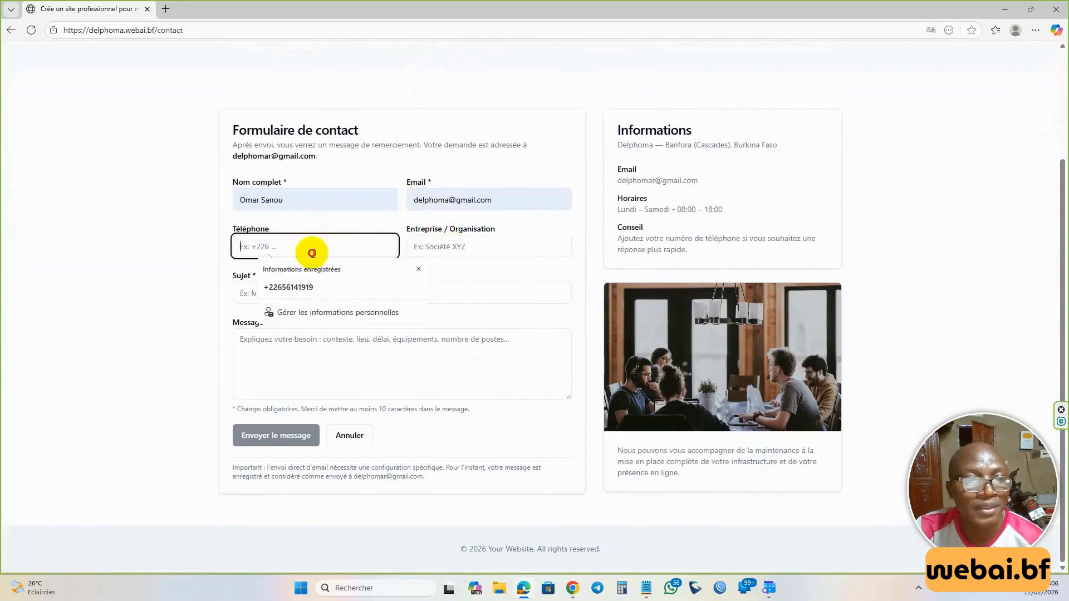
click(301, 289)
click(436, 246)
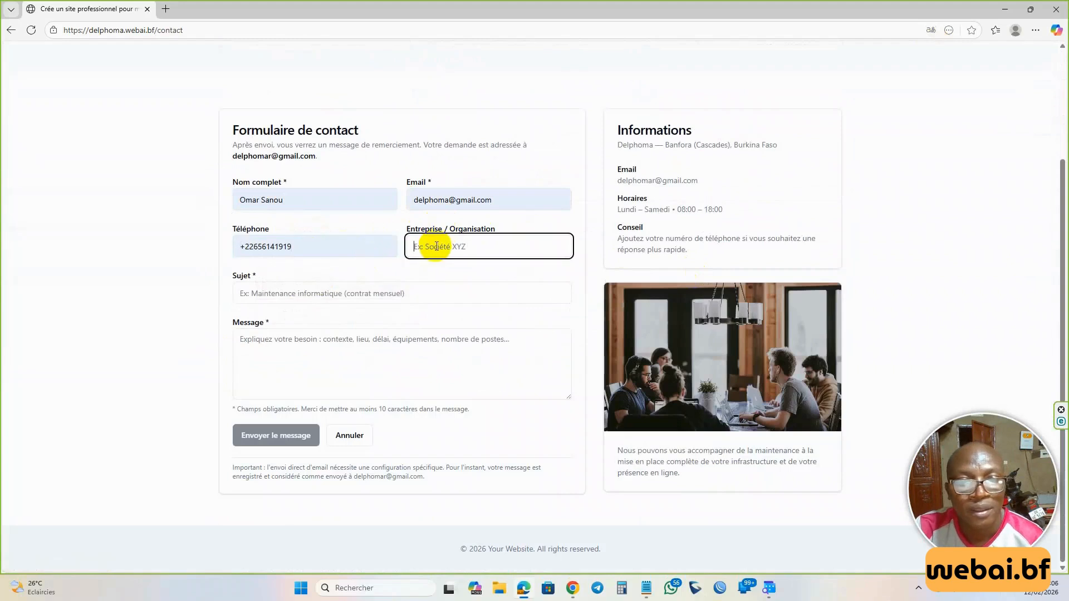
Enter the subject "Maintenance" and the two-line message "Bonjour" and "besoin d'aide", and try to send the contact form.
click(307, 293)
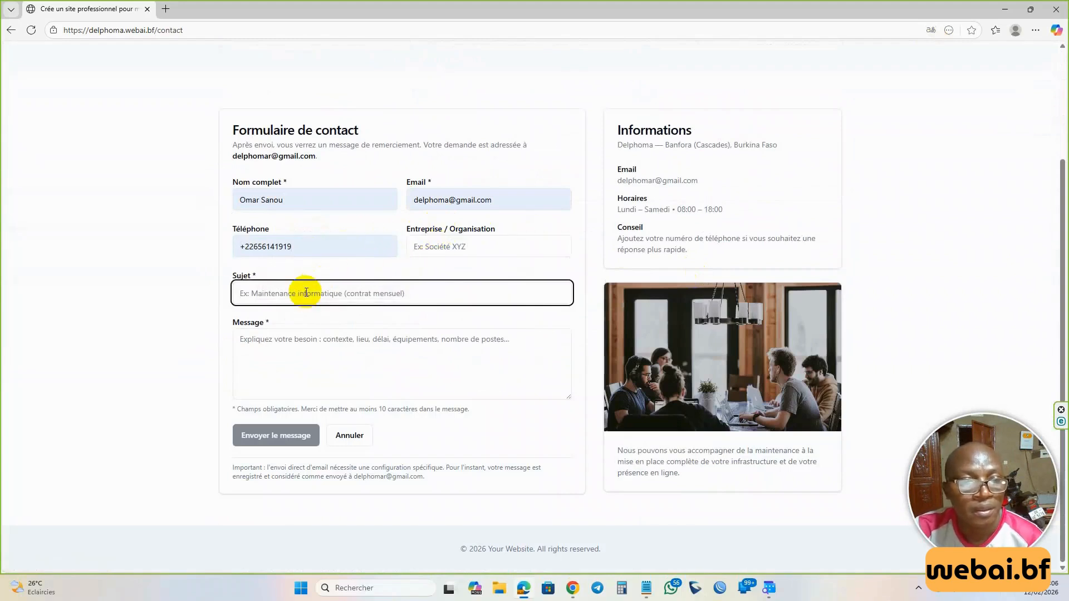
text(Maintenance)
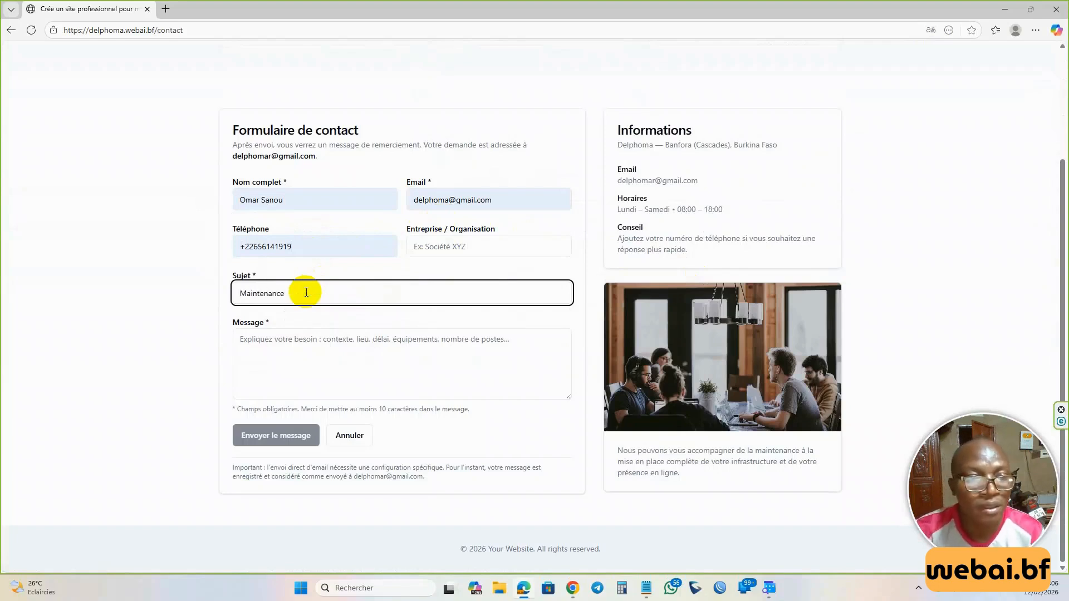
click(287, 346)
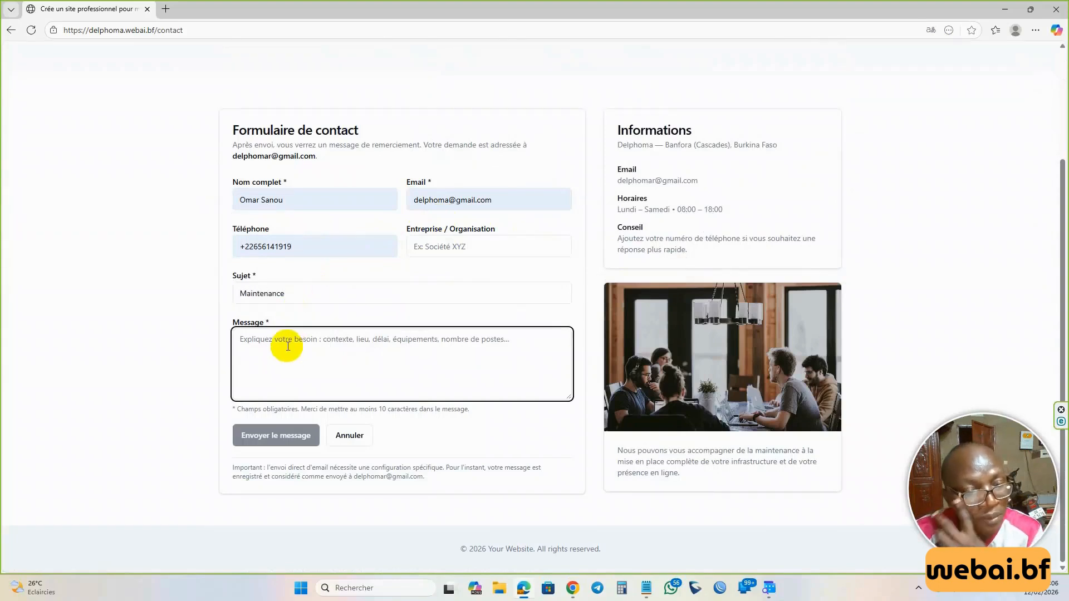
text(Bonjour)
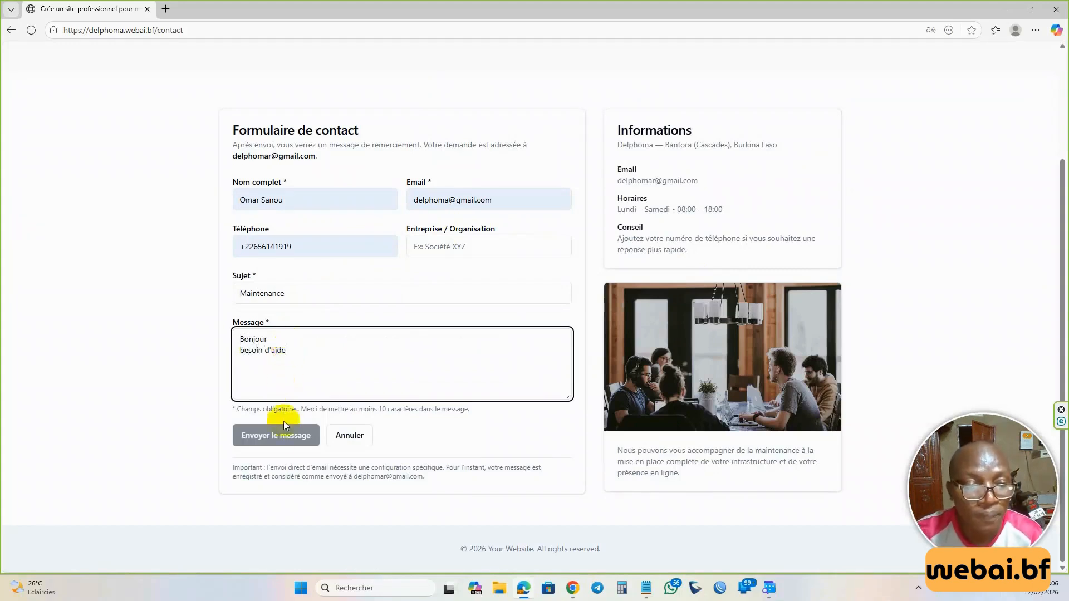
click(286, 435)
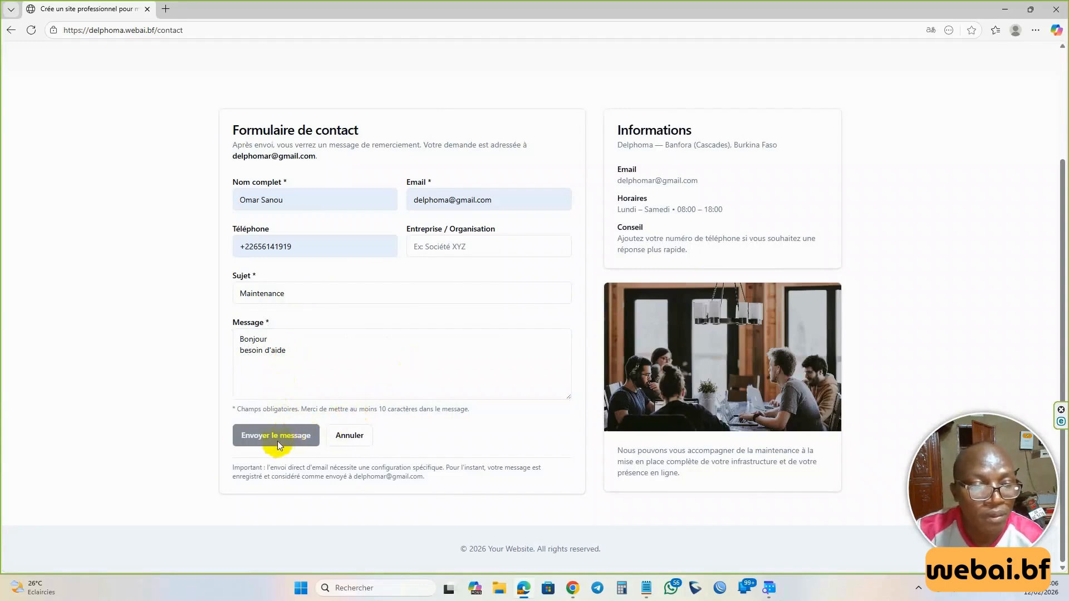
click(348, 358)
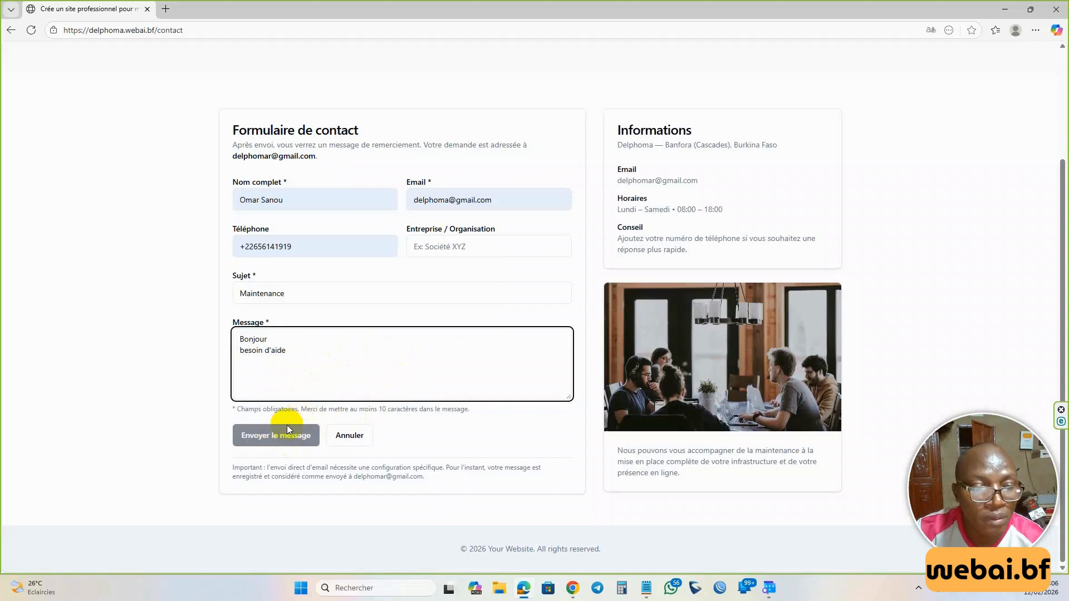
click(268, 438)
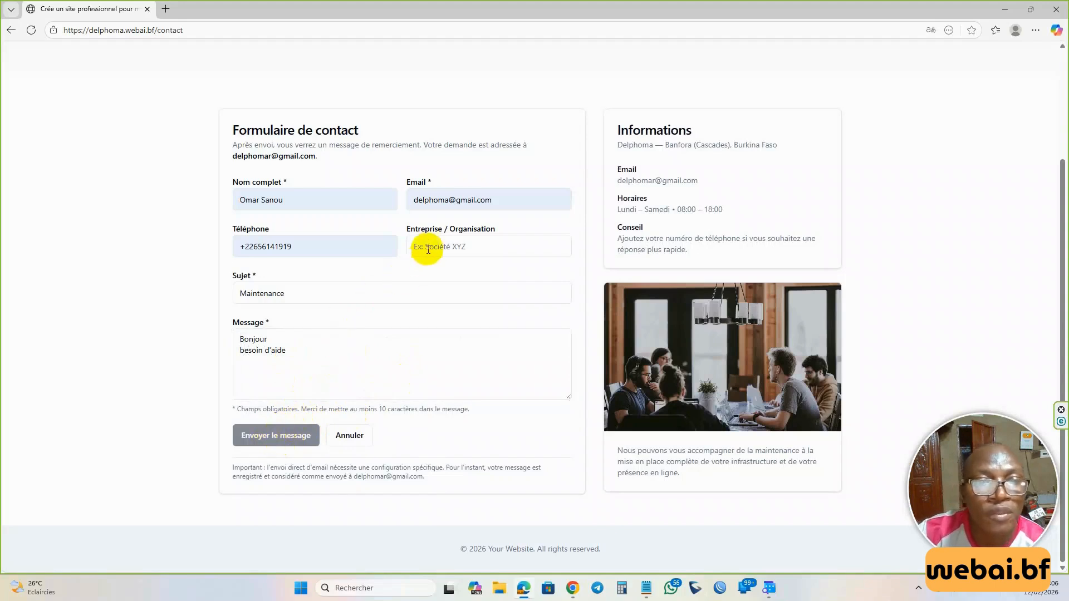
Enter "Dos" as the company or organisation in the contact form.
click(293, 247)
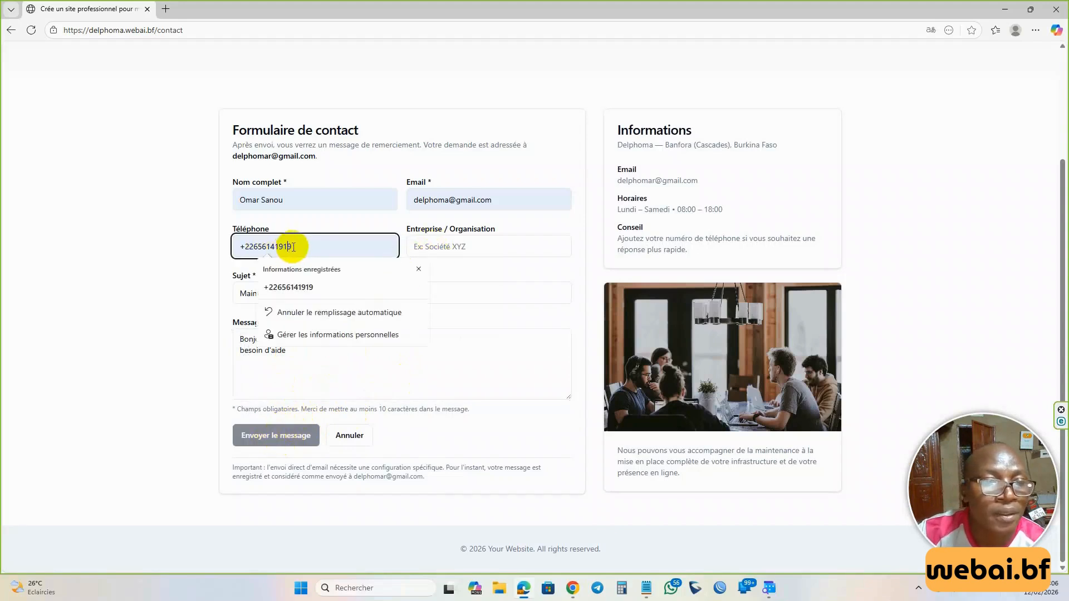
click(423, 247)
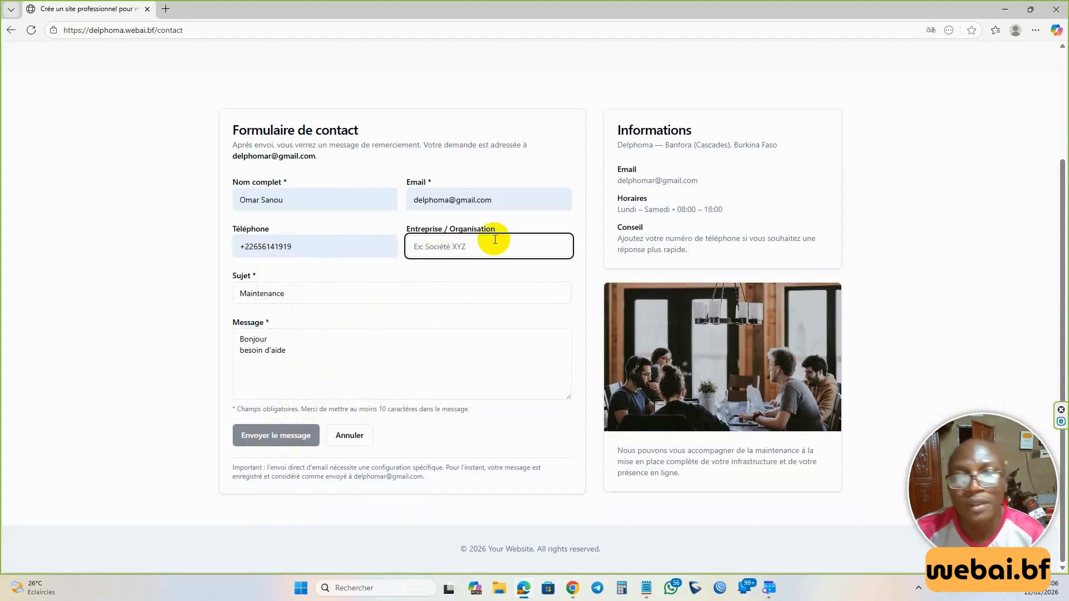
text(Dos)
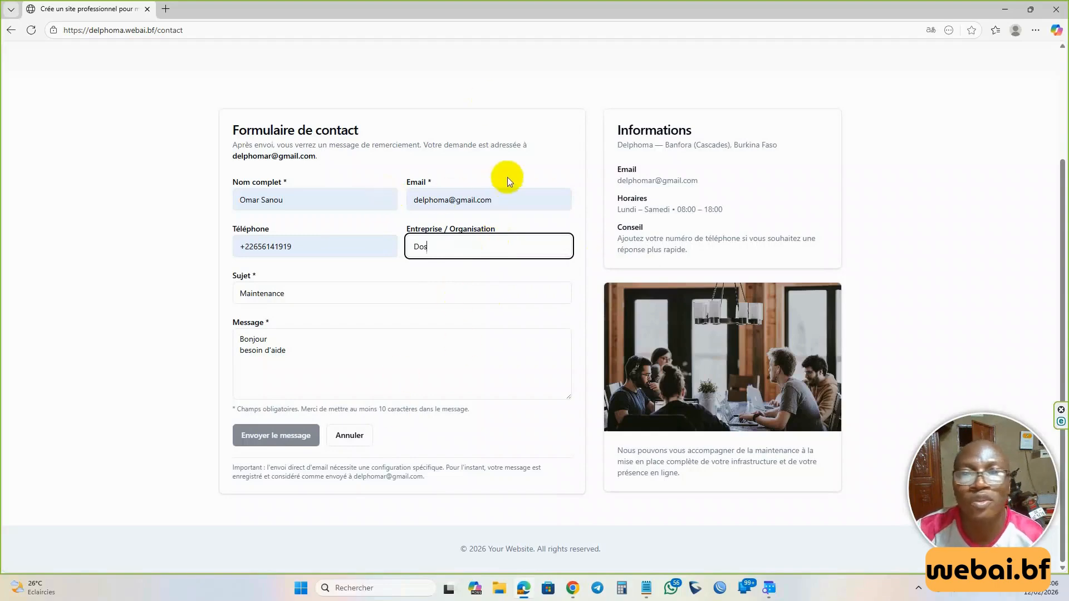
Switch the live site to the Dark theme and look over the contact page in it.
scroll(507, 177, up, 3)
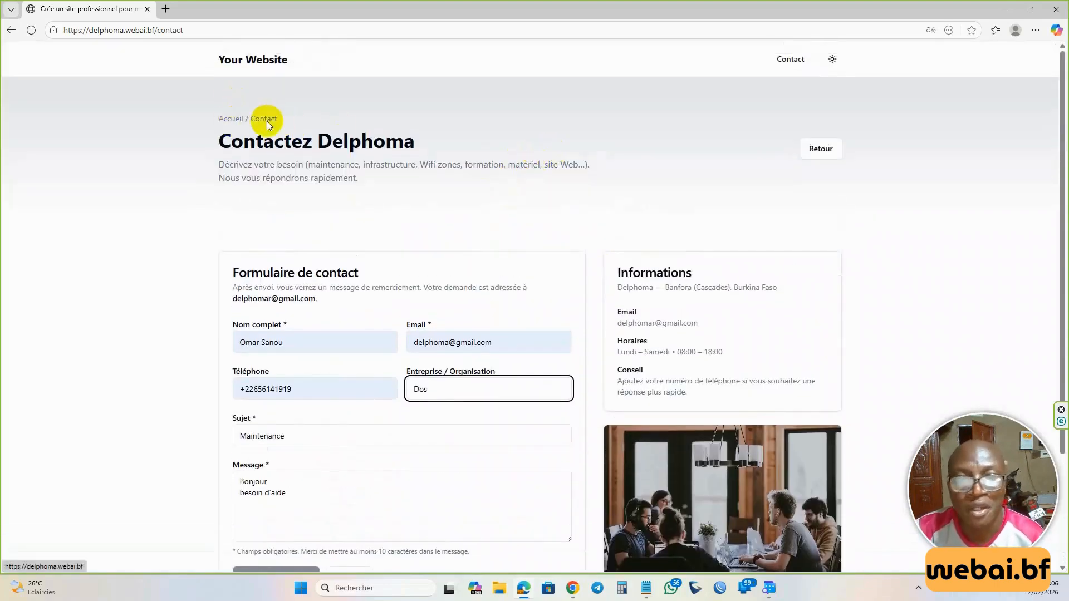
click(832, 60)
click(817, 105)
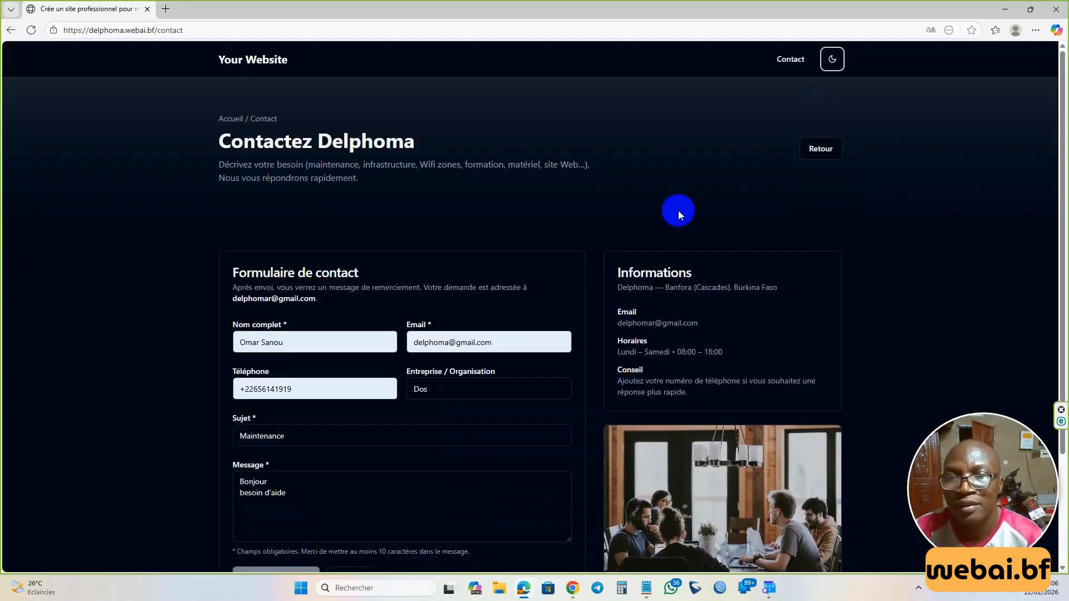
scroll(579, 269, down, 3)
scroll(573, 326, up, 3)
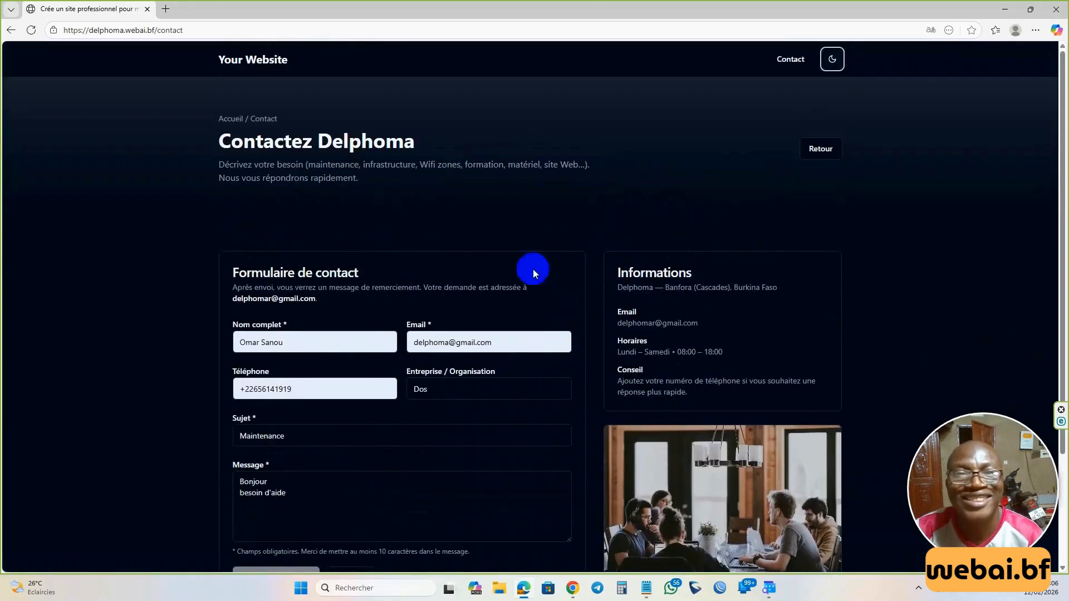
Review the live home page in the dark theme and open the quote request page from its header section.
click(249, 60)
scroll(625, 269, down, 10)
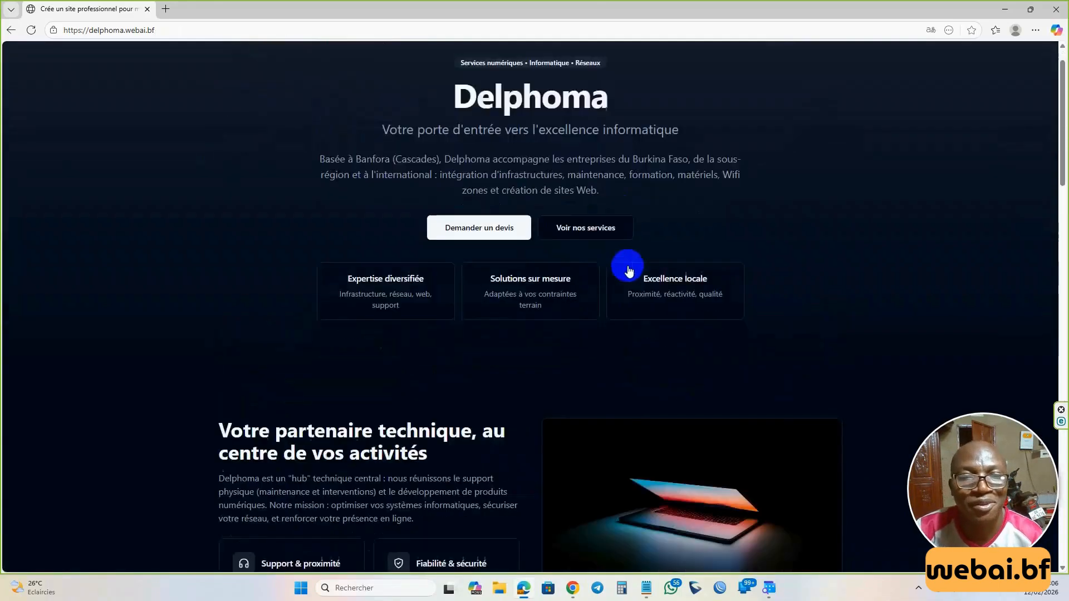
scroll(629, 271, down, 15)
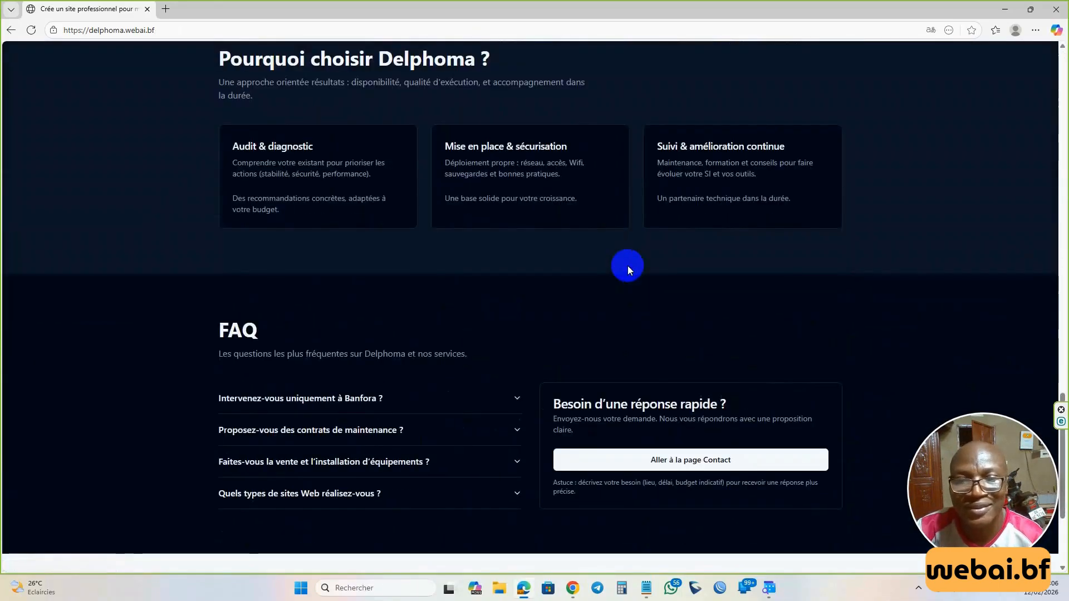
scroll(629, 271, up, 15)
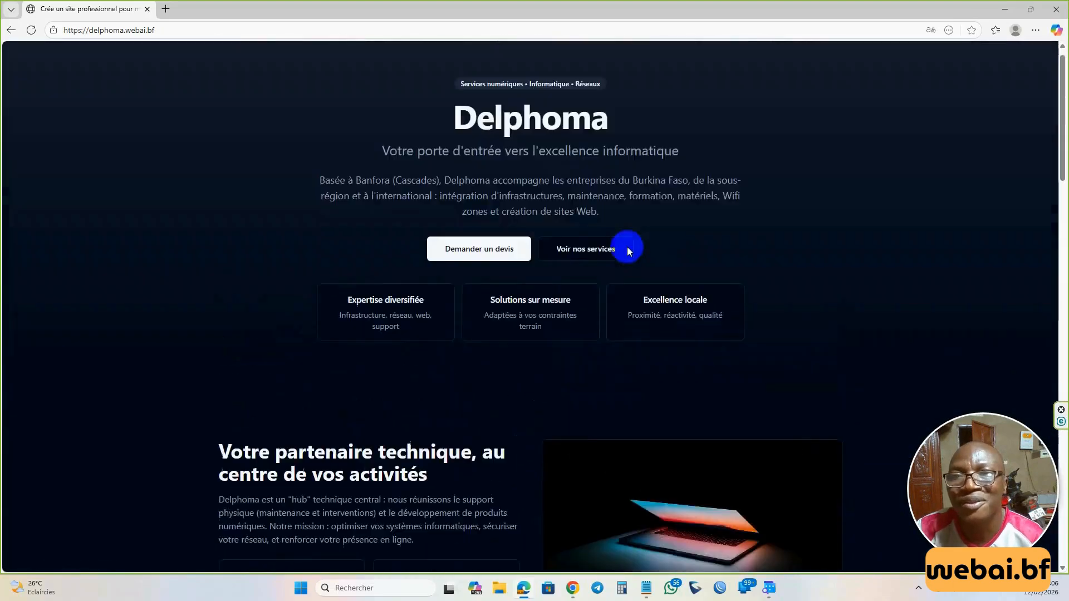
click(491, 266)
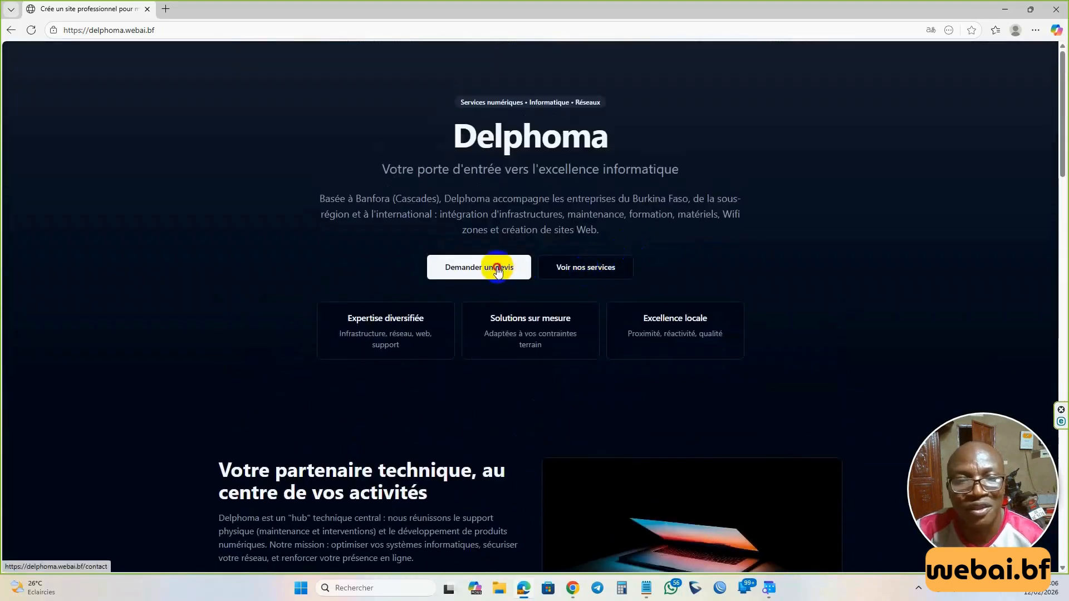
Set the live site's theme back to Light and look over the empty contact form.
click(831, 61)
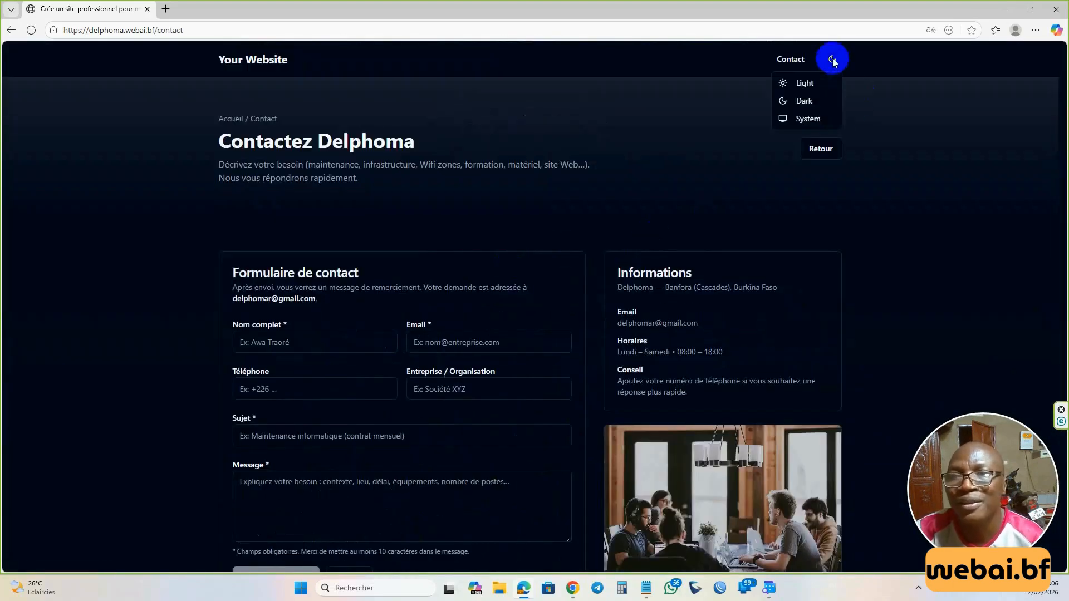
click(802, 80)
scroll(492, 241, down, 3)
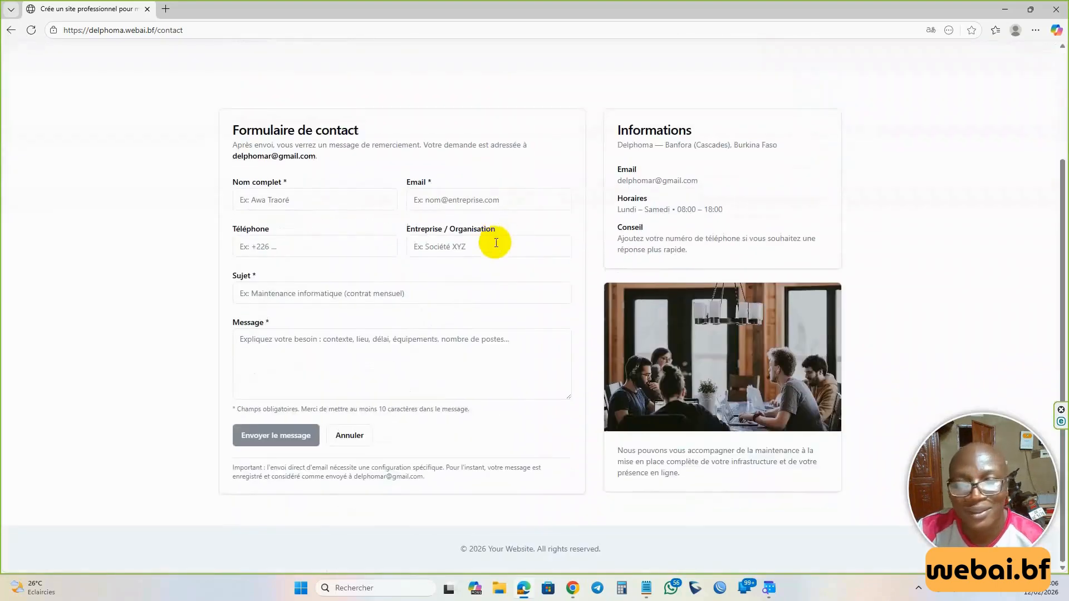
scroll(410, 185, up, 3)
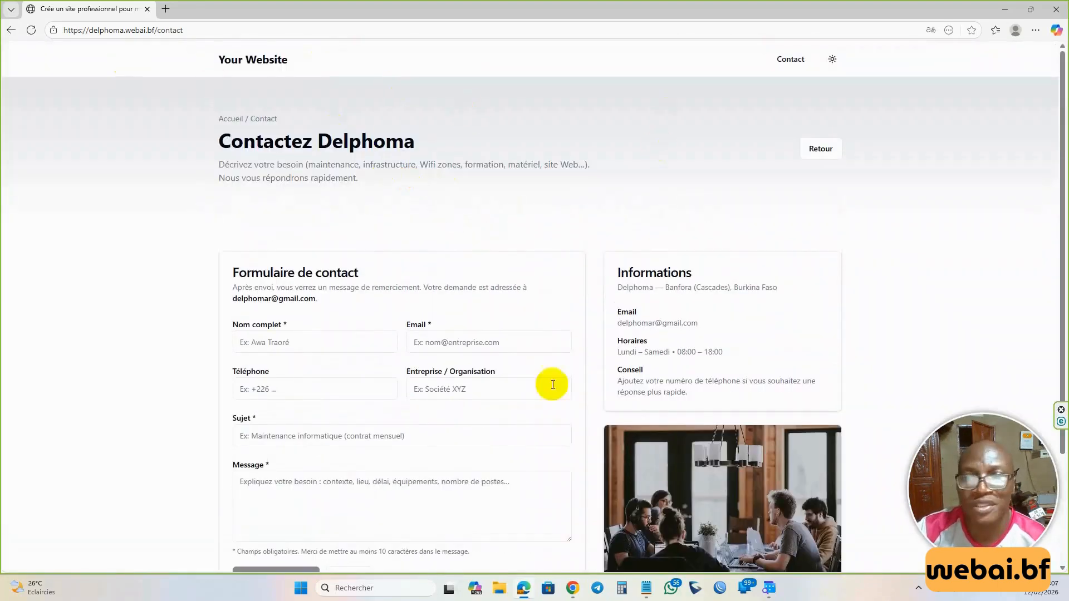
Switch to the WebAI project in Chrome, check the Services images and send the prompt "Add real photos femmes et hommes noirs".
click(574, 589)
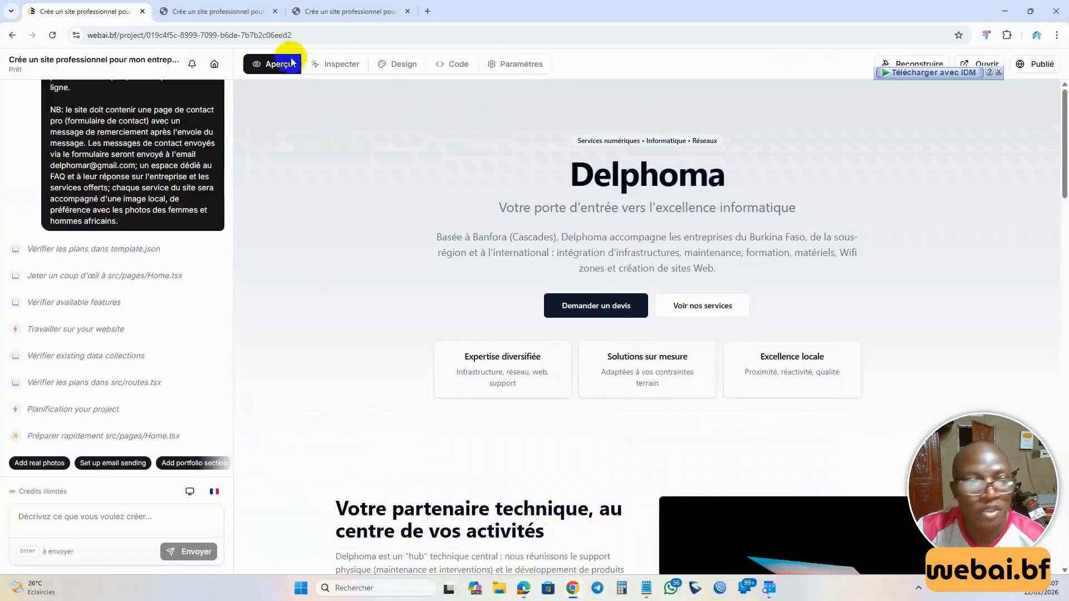
scroll(697, 381, down, 12)
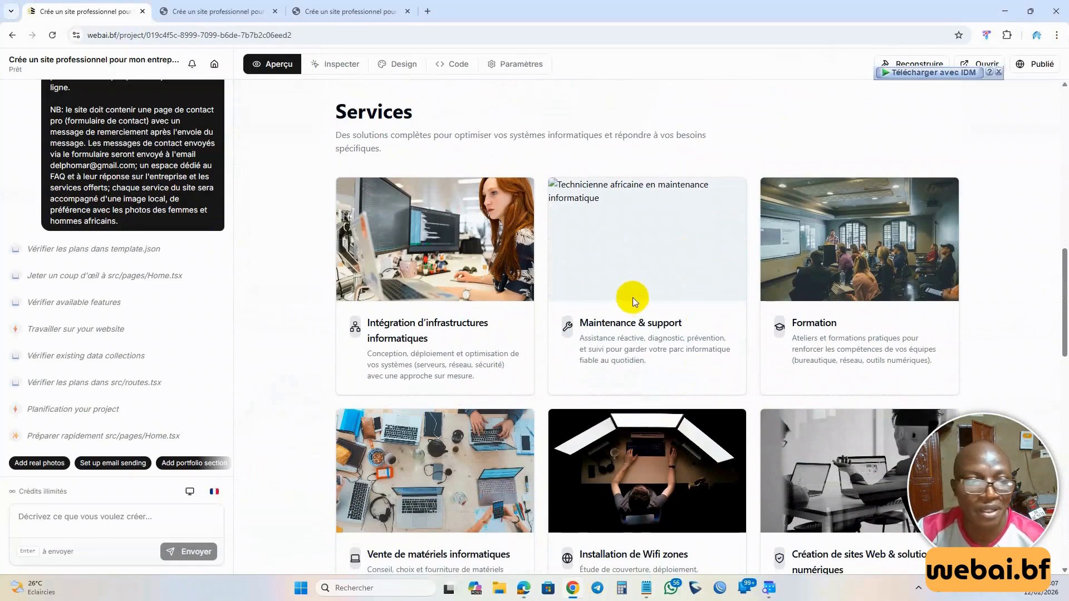
click(40, 463)
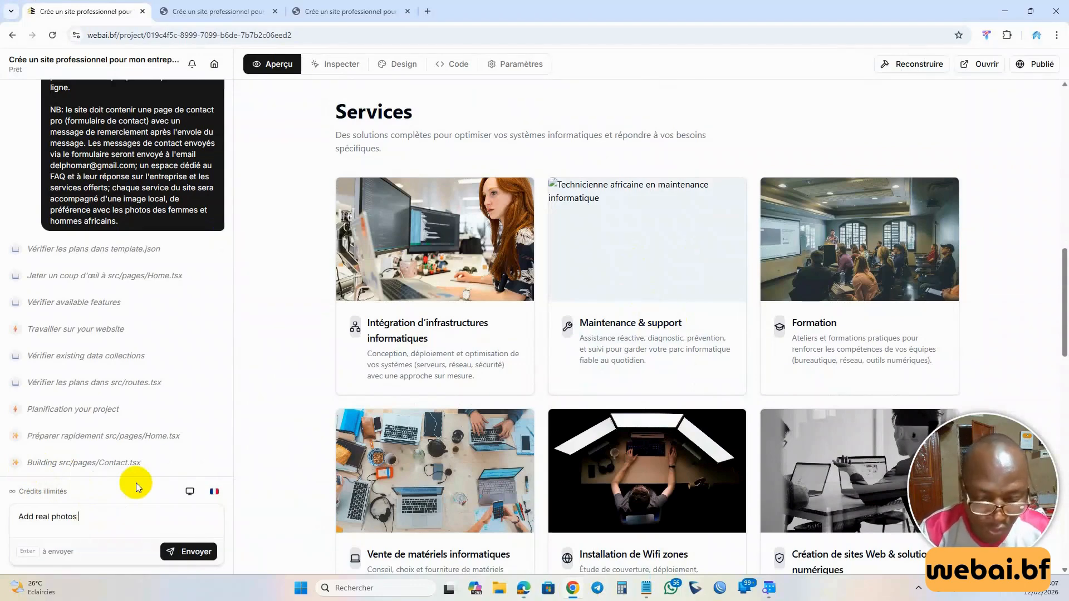
text(femmes)
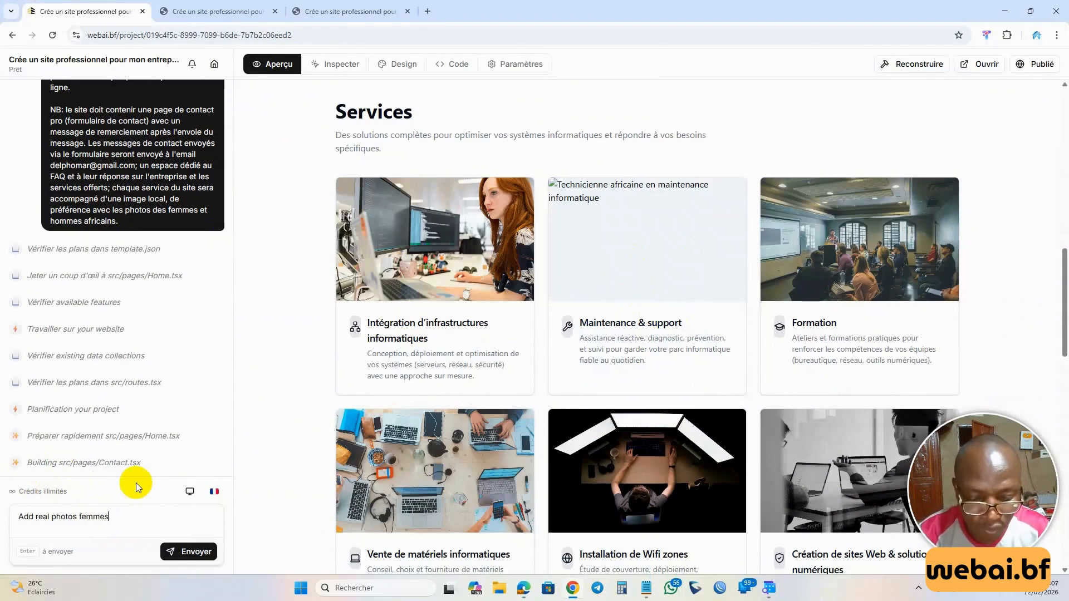
text( et homme)
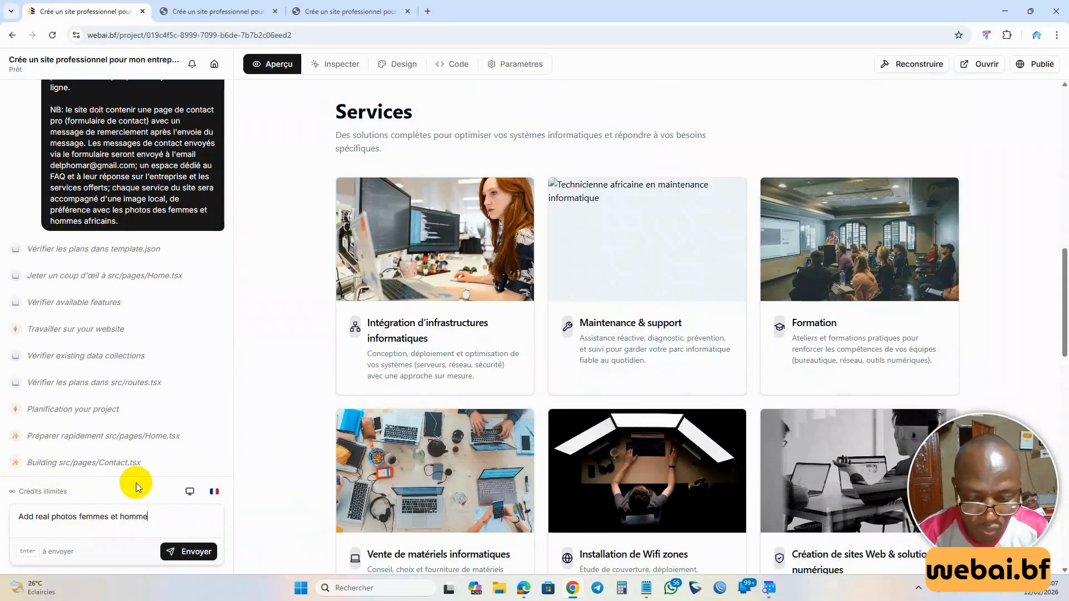
text(s noir)
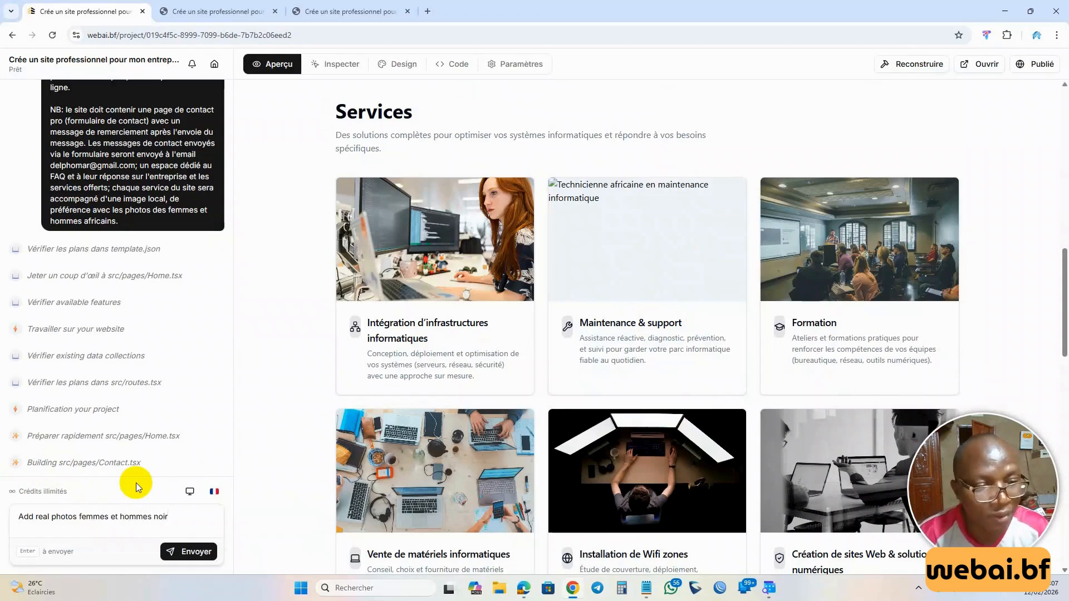
text(s)
key(Return)
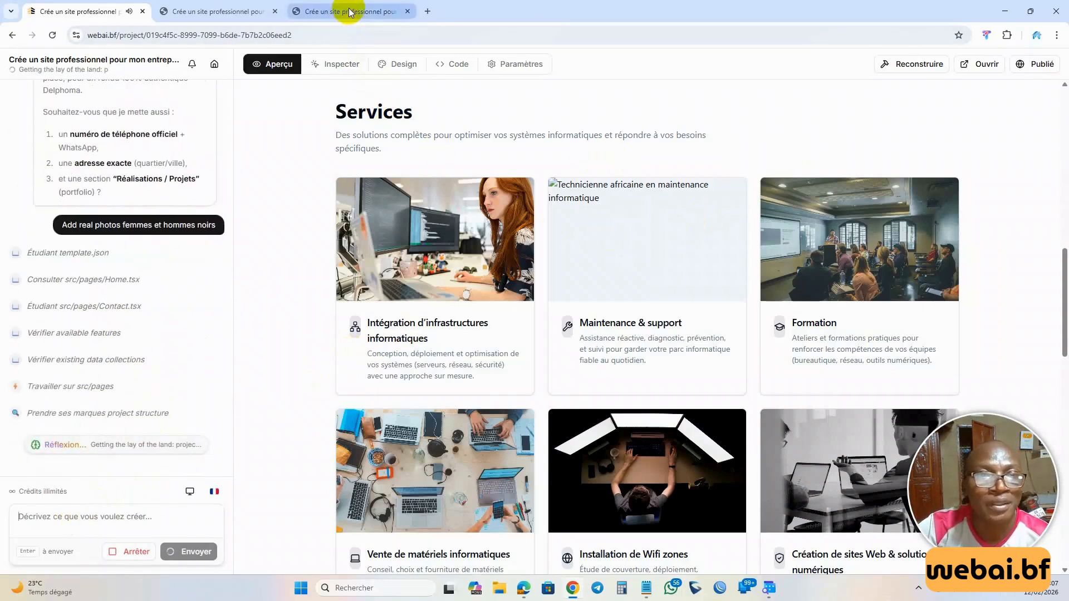
Switch to the live Delphoma site in Edge, return to its home page and check the Services images.
click(523, 587)
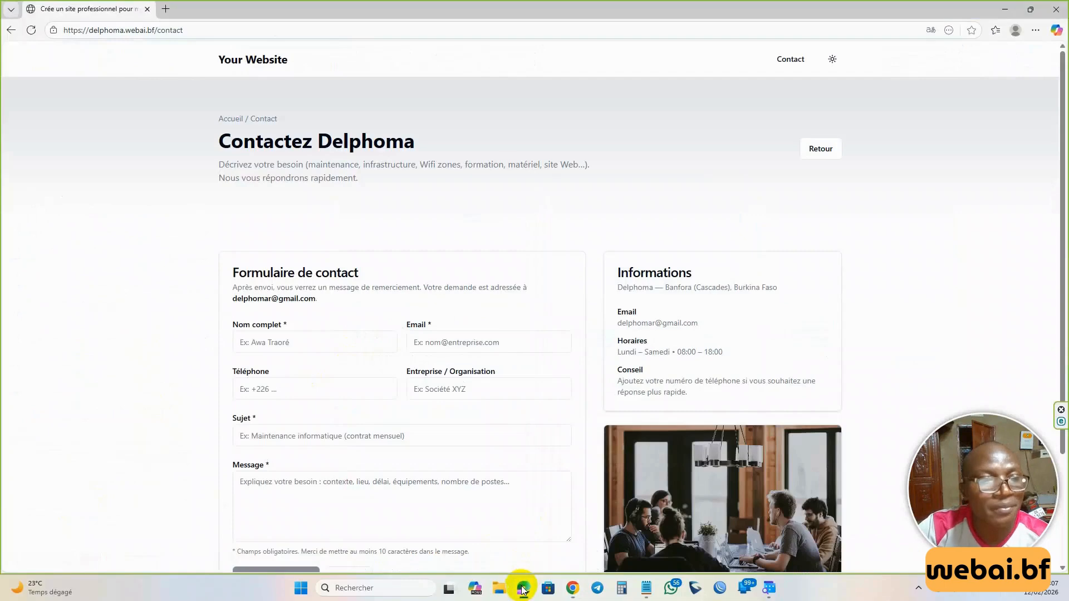
click(258, 59)
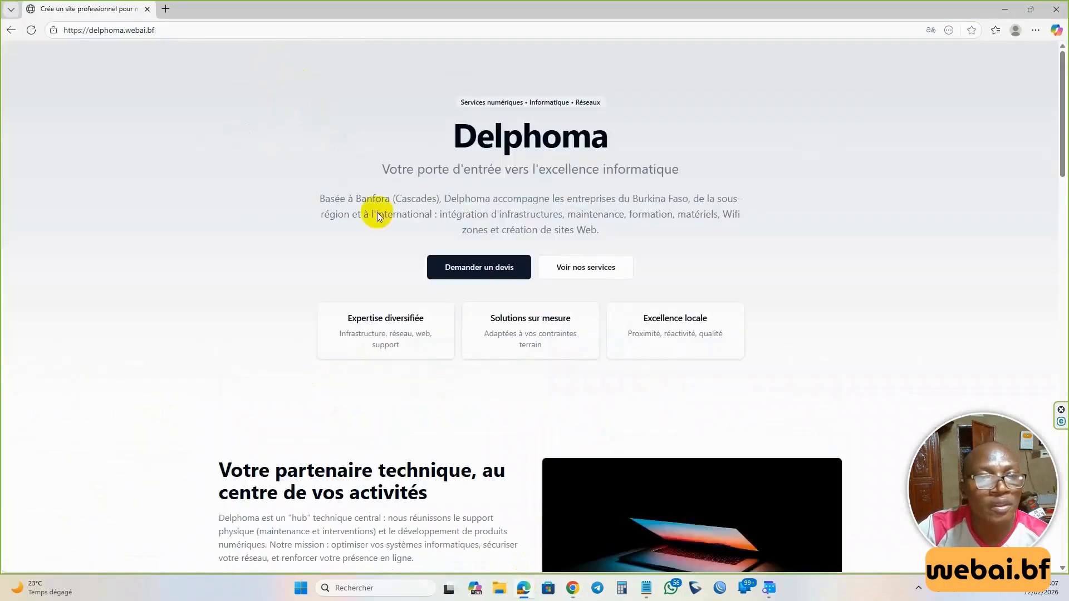
scroll(432, 419, down, 15)
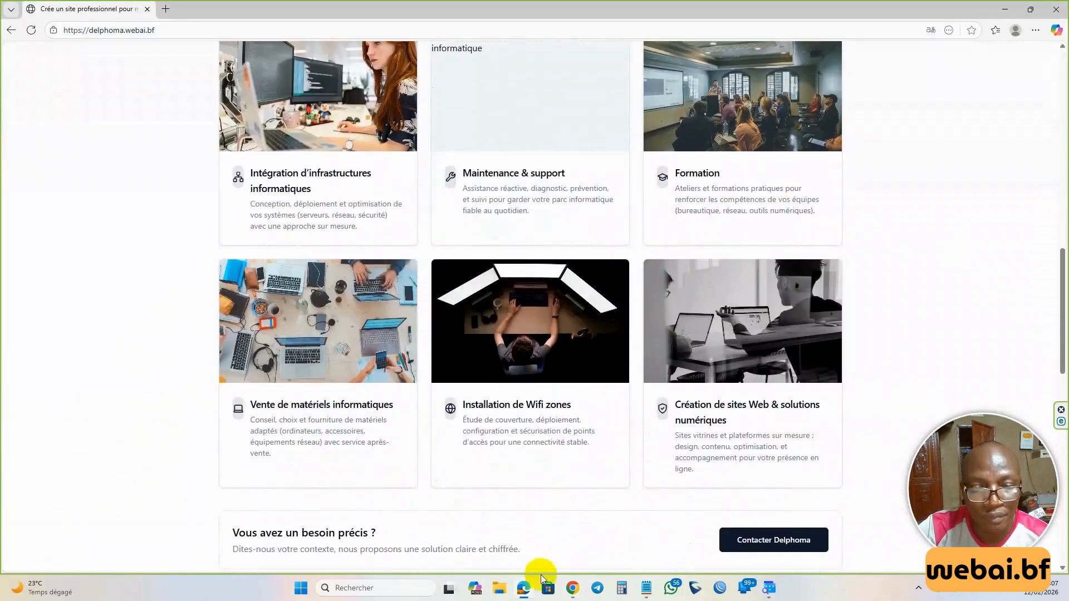
Switch back to the WebAI project in Chrome and examine the replacement photos throughout the home page preview.
click(573, 587)
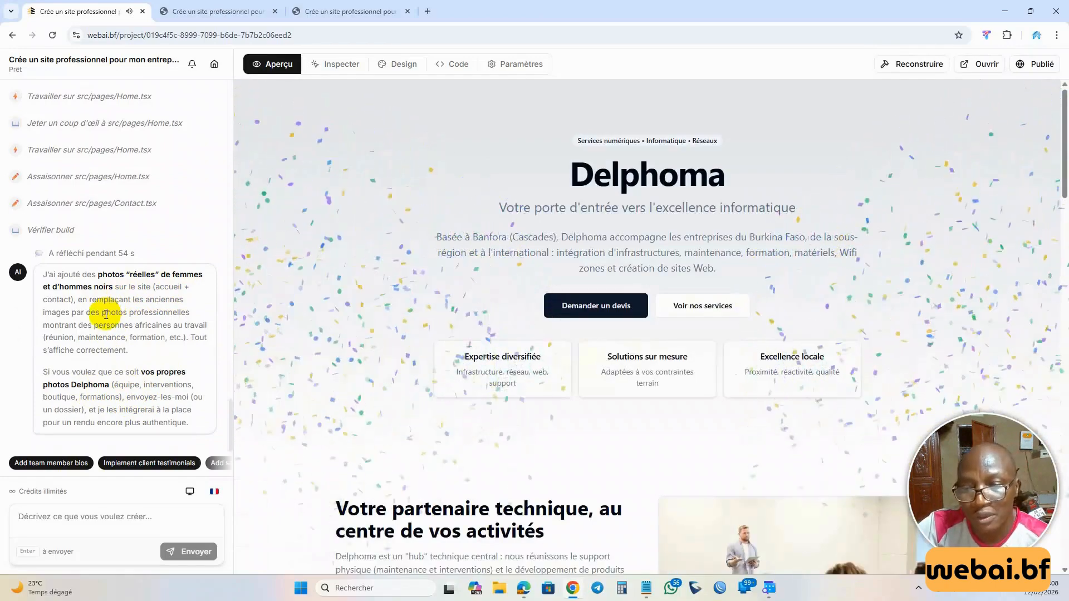
scroll(467, 373, down, 5)
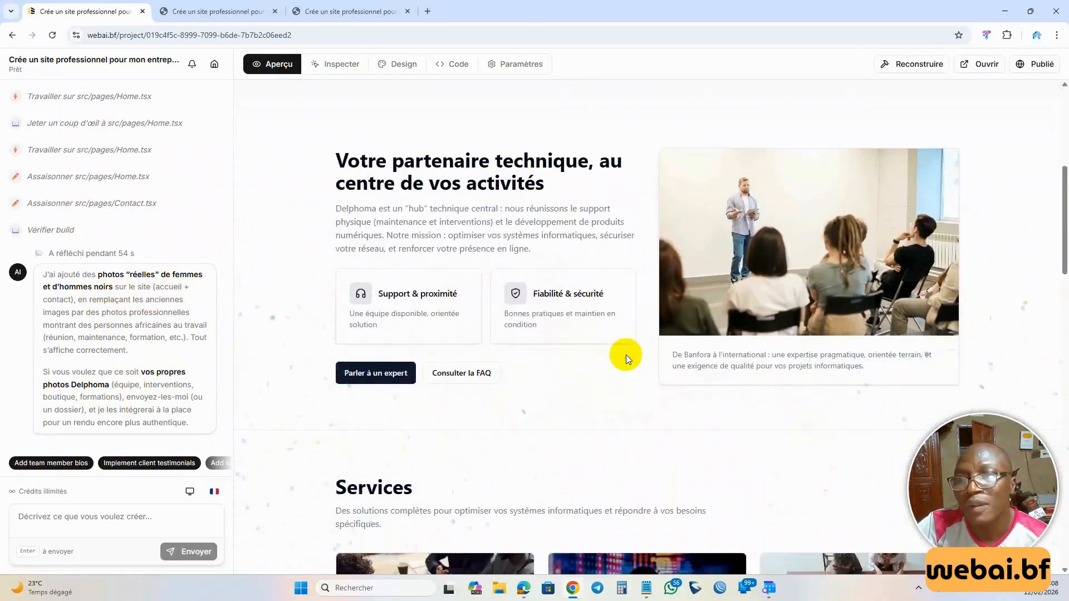
scroll(625, 355, down, 5)
scroll(620, 356, down, 5)
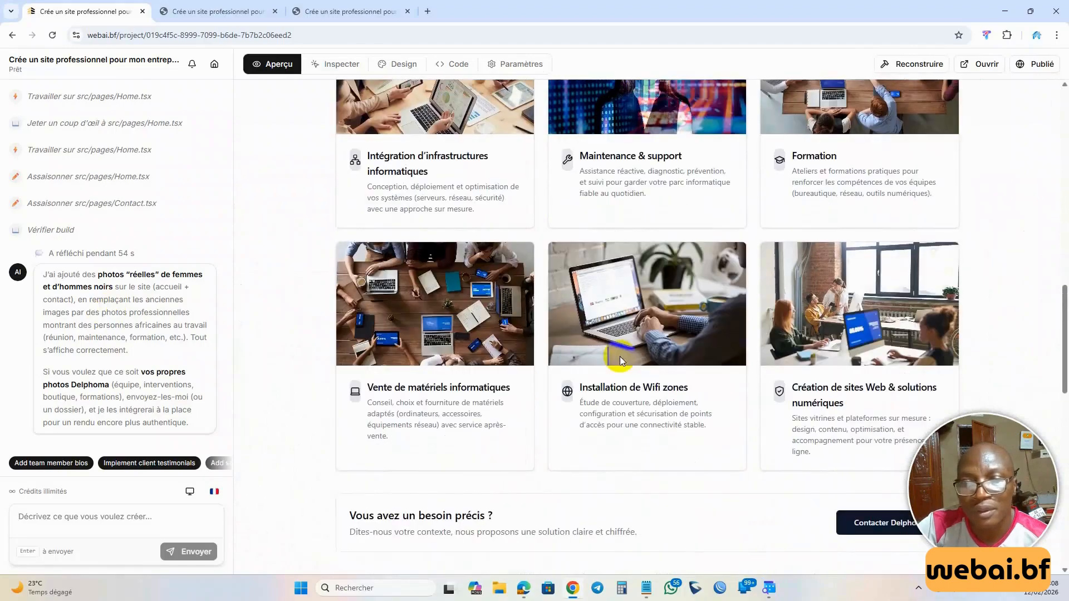
scroll(608, 365, down, 13)
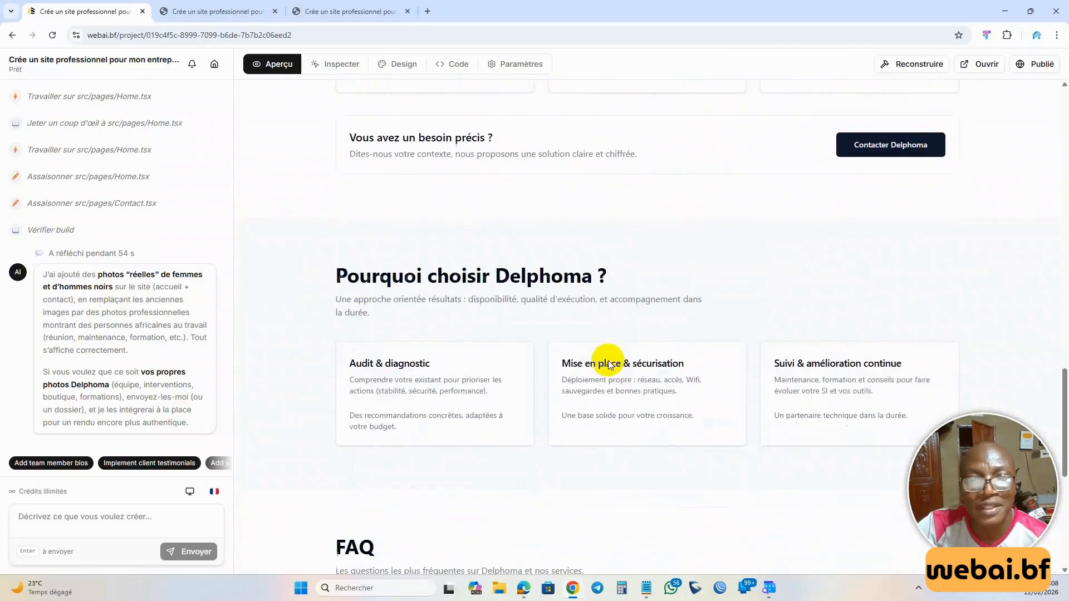
scroll(606, 361, up, 17)
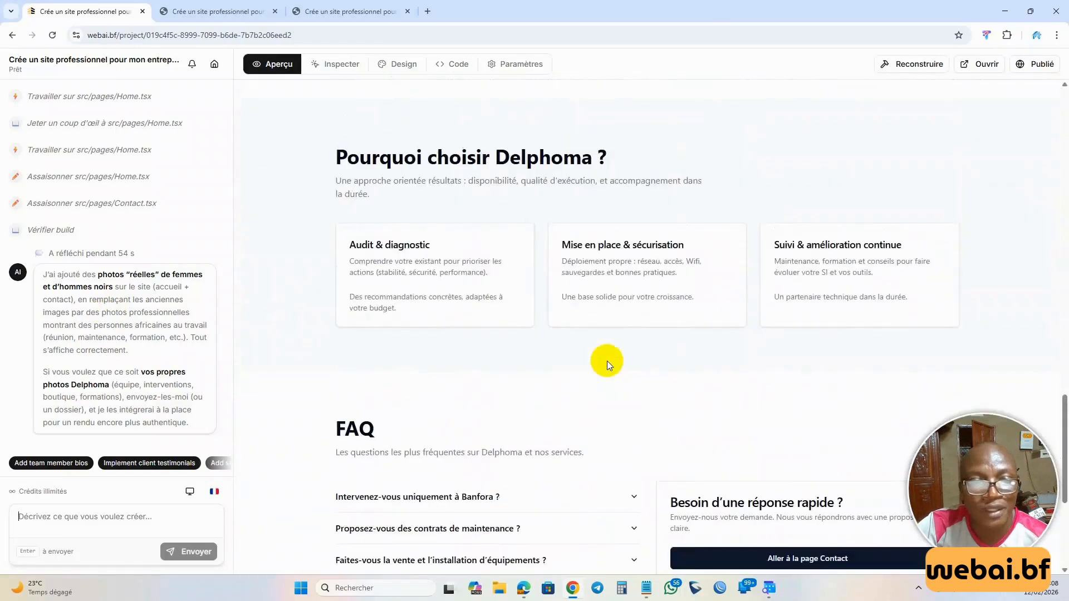
scroll(606, 361, down, 5)
scroll(607, 361, down, 2)
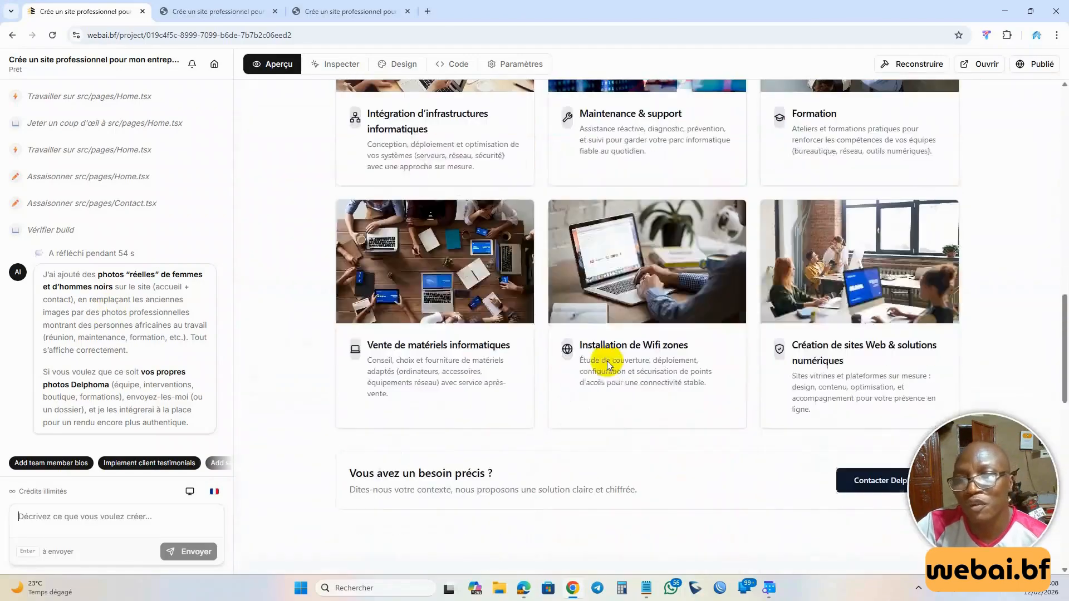
scroll(480, 305, up, 6)
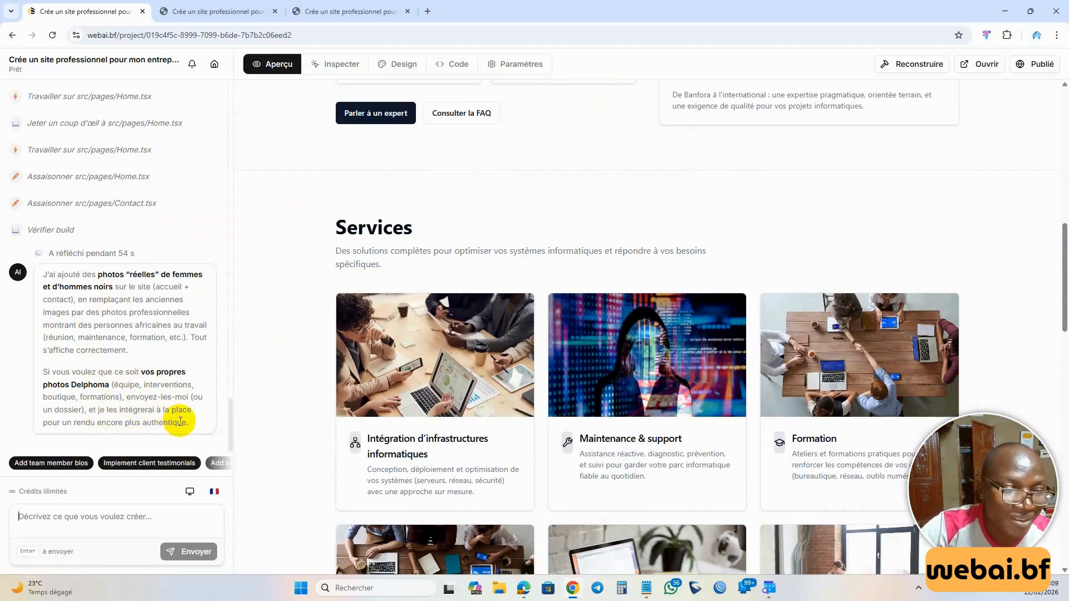
scroll(482, 464, down, 15)
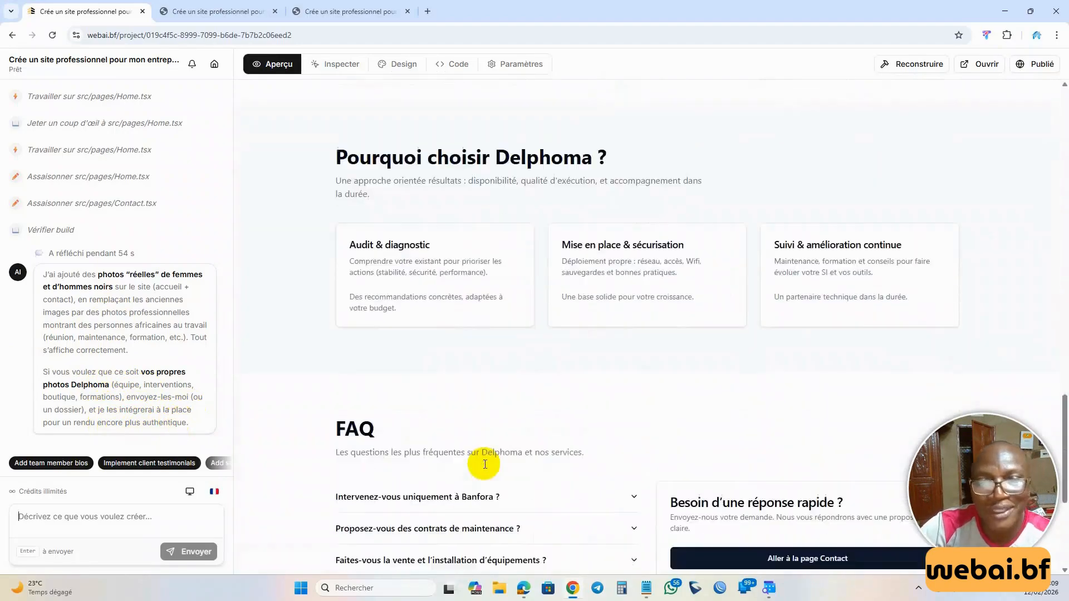
Update the published project as Public on the delphoma subdomain, and reload the live site in Edge.
click(1036, 64)
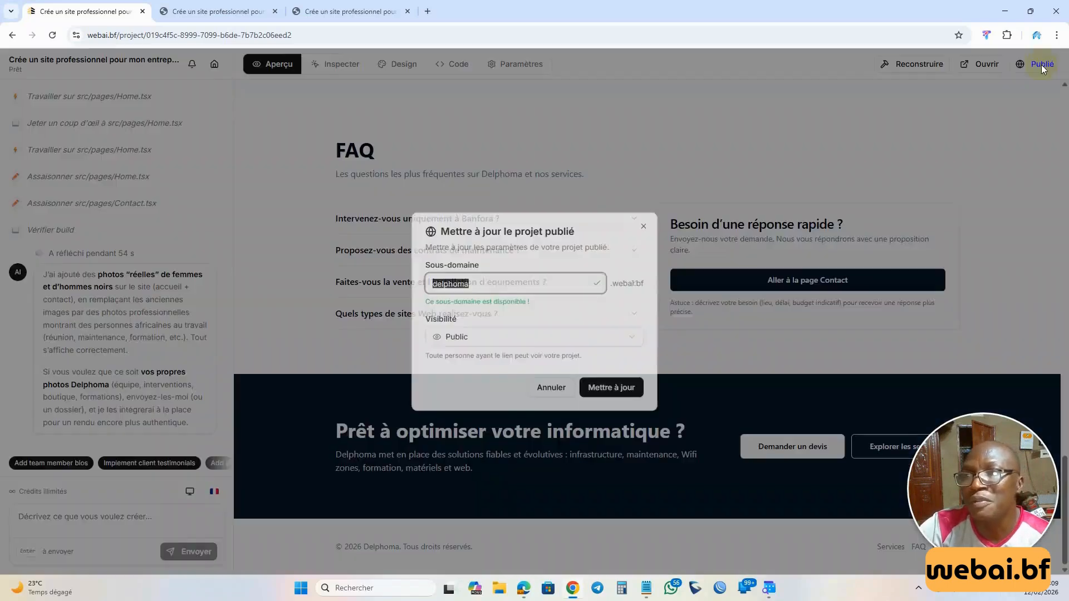
click(604, 389)
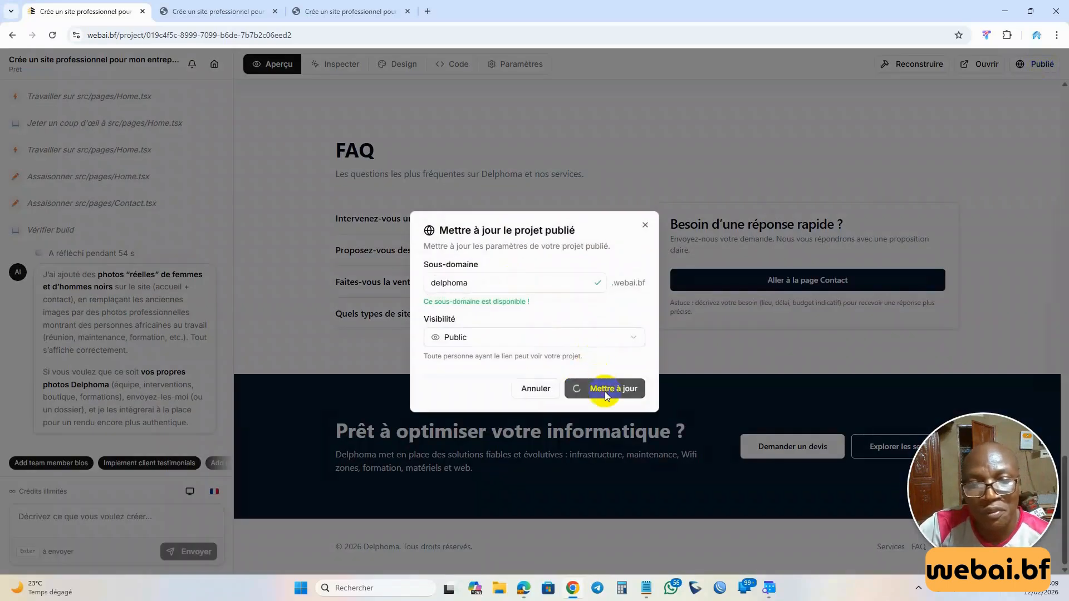
click(524, 588)
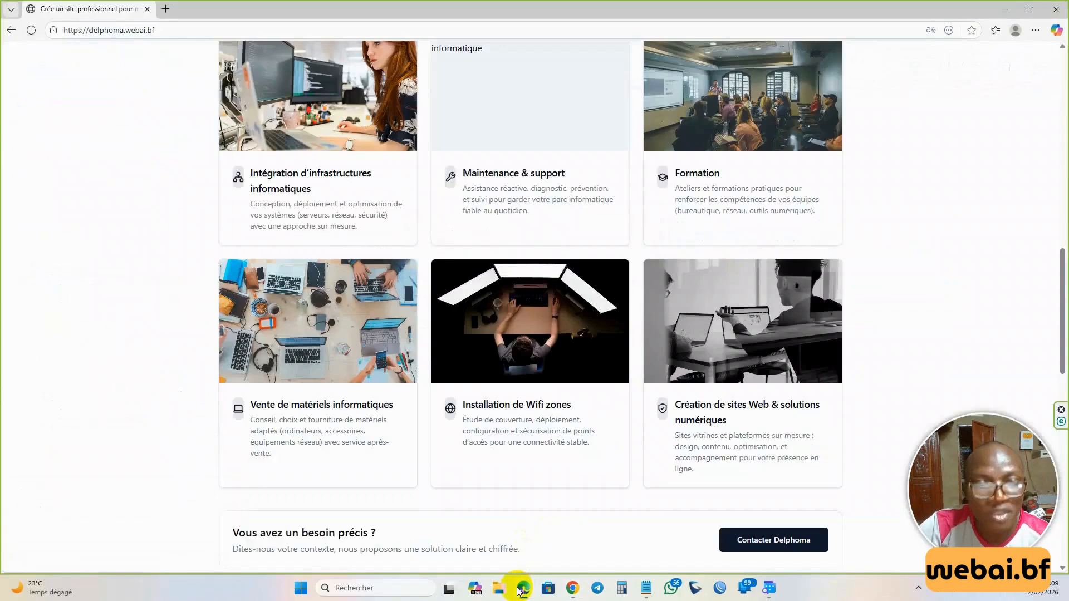
scroll(425, 393, up, 3)
scroll(433, 396, down, 1)
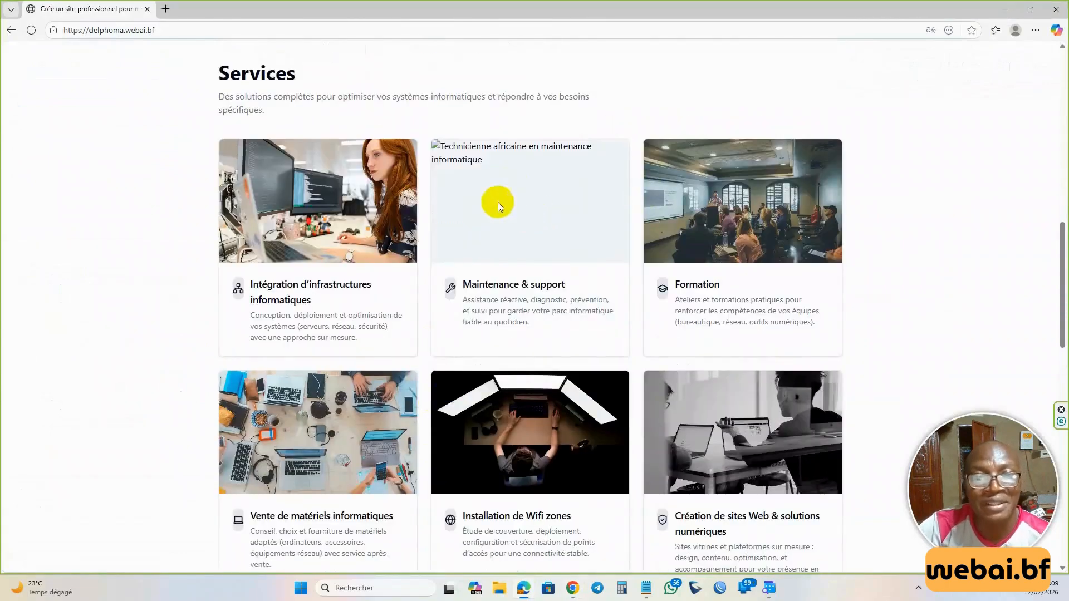
scroll(497, 202, up, 6)
scroll(494, 225, down, 3)
scroll(494, 227, up, 1)
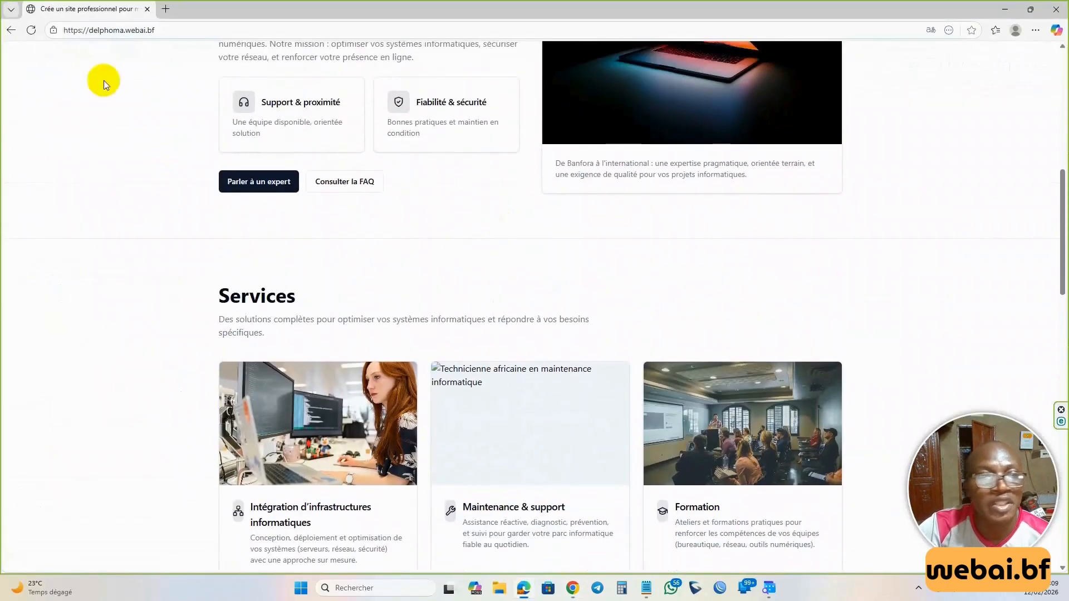
click(31, 30)
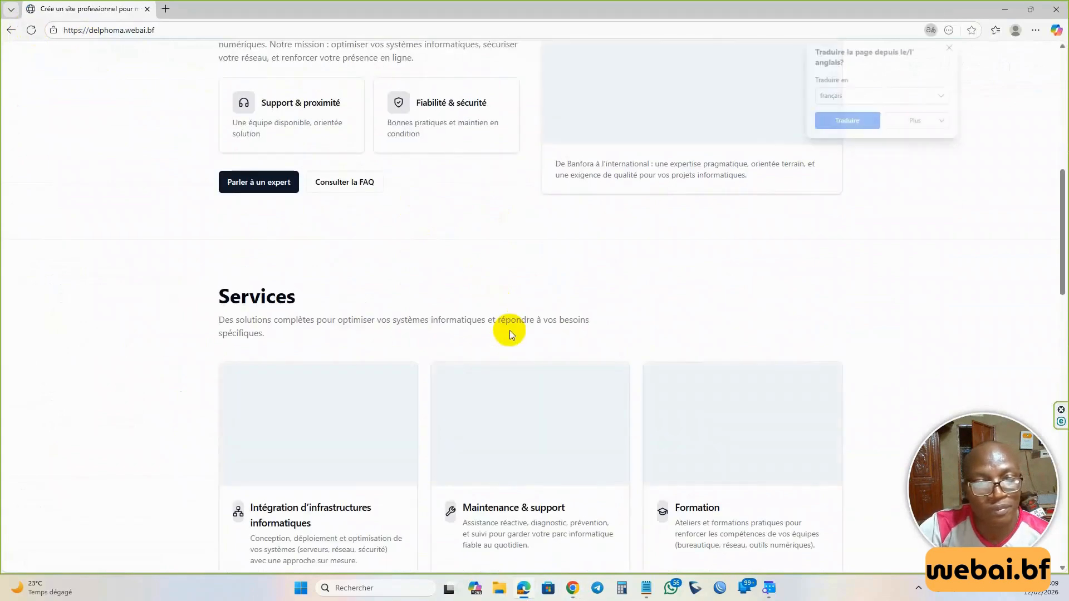
Look over the reloaded live home page from the hero section to the footer, including the Services photos.
scroll(534, 334, up, 4)
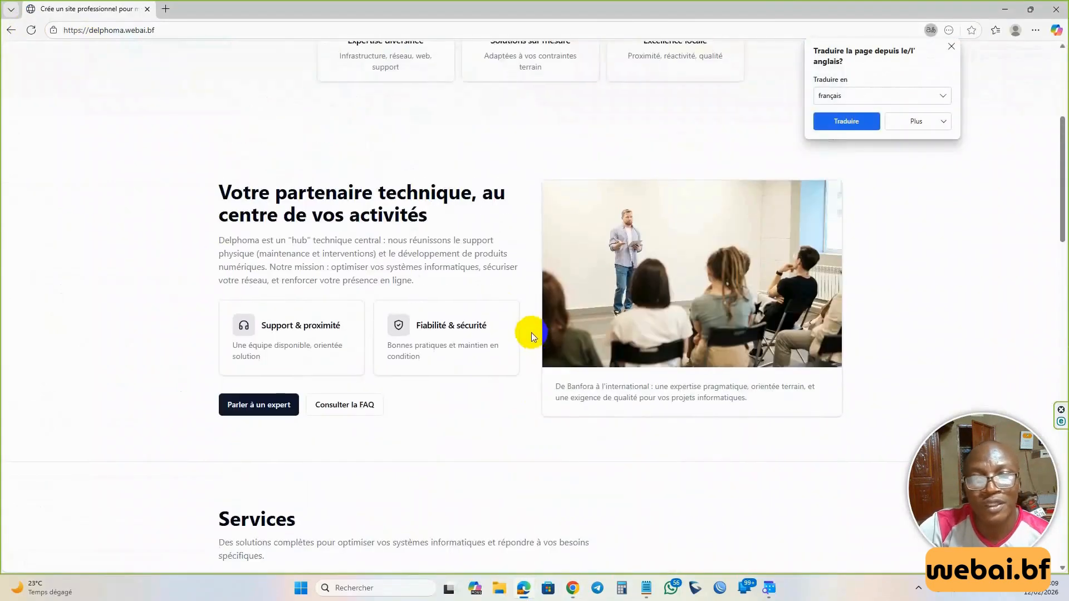
scroll(531, 332, up, 5)
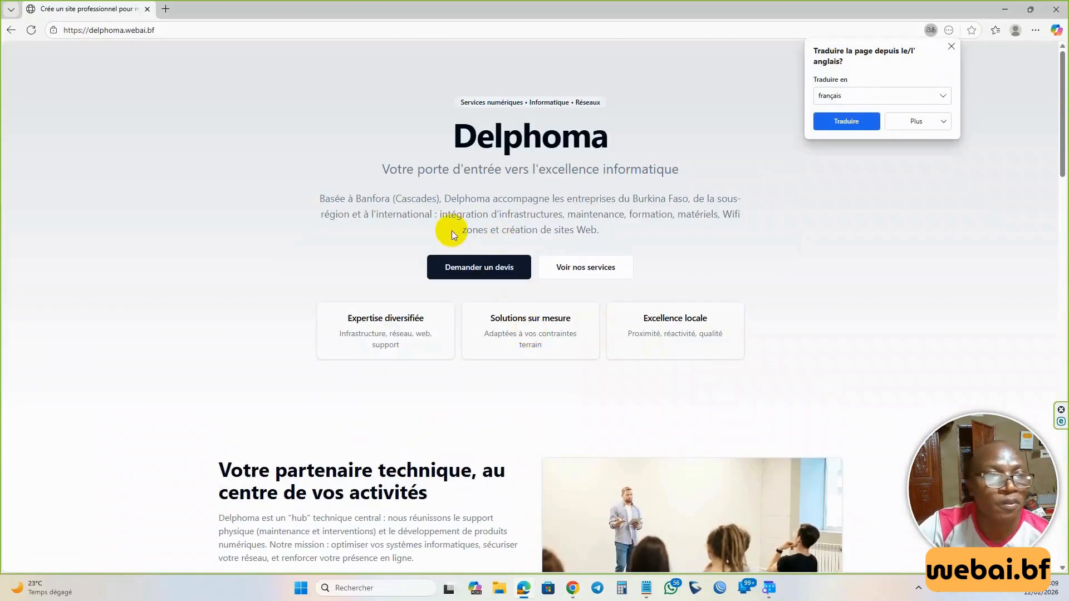
scroll(440, 259, down, 7)
scroll(445, 260, down, 15)
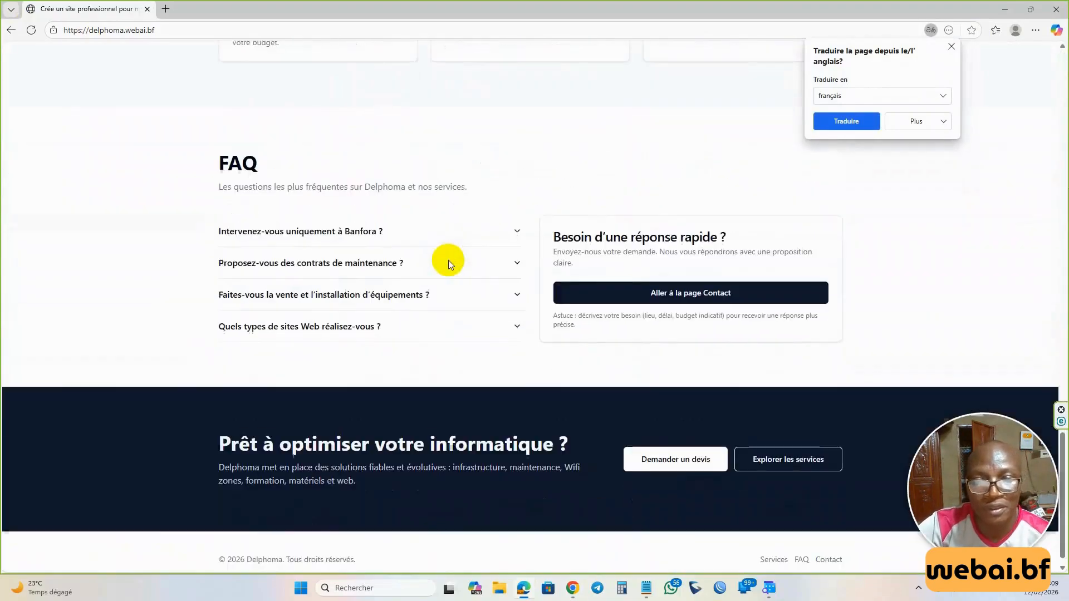
scroll(423, 239, up, 12)
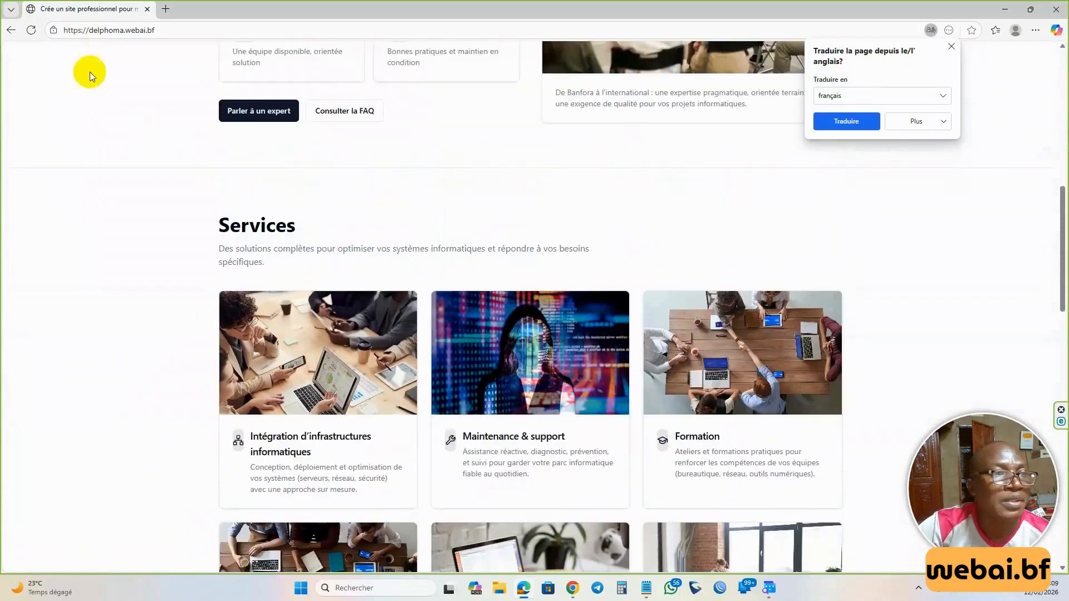
Switch to the WebAI project in Chrome and update its publication again with subdomain delphoma and Public visibility.
click(572, 588)
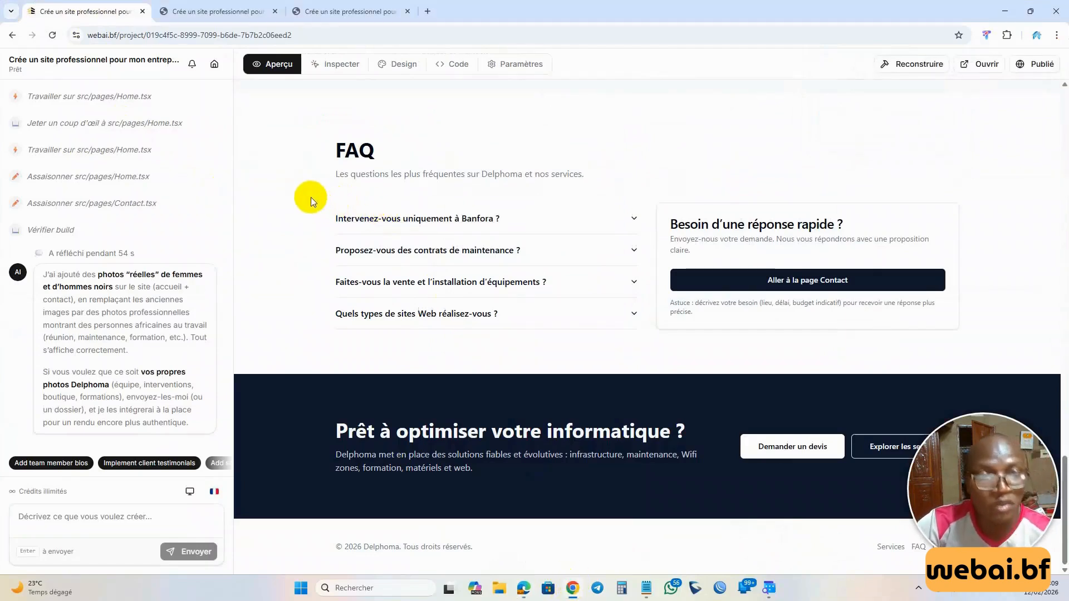
click(1037, 66)
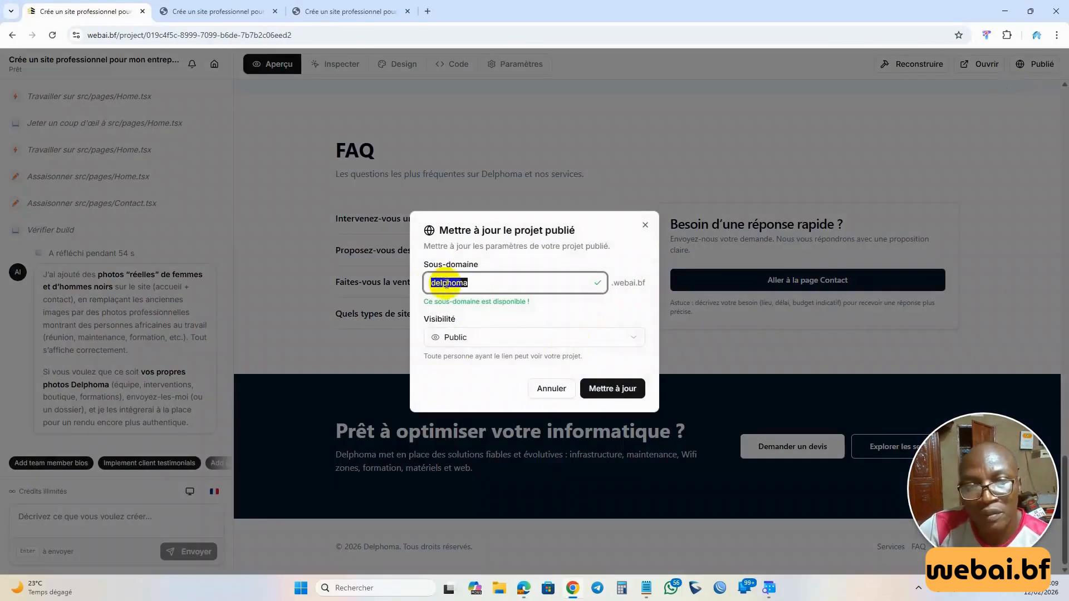
click(612, 388)
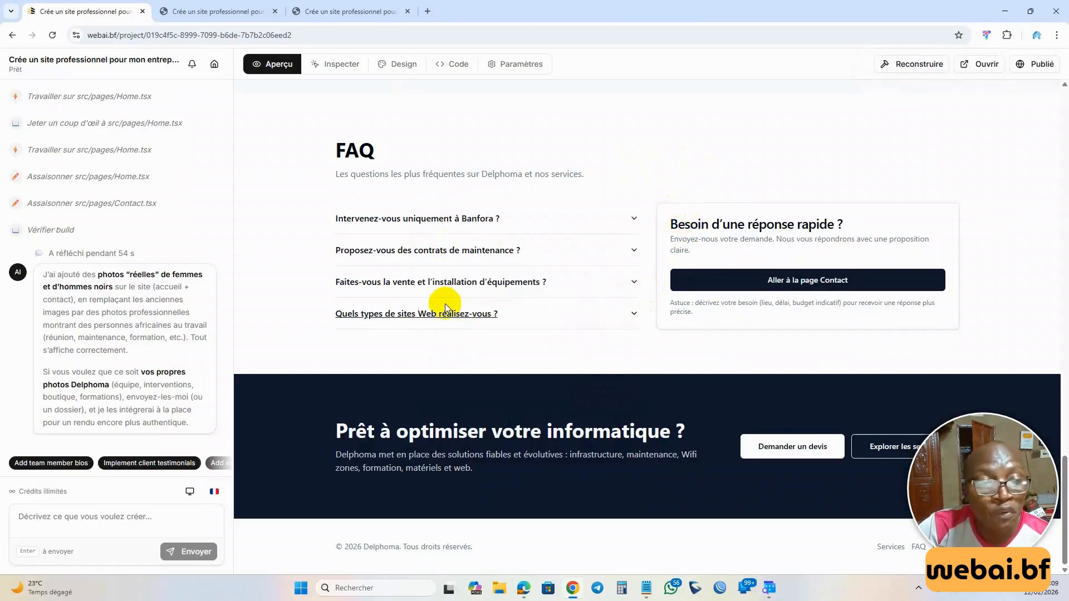
Turn on element inspection in selection mode from the top of the home page and examine its sections down to the FAQ.
scroll(444, 303, up, 8)
scroll(445, 302, up, 5)
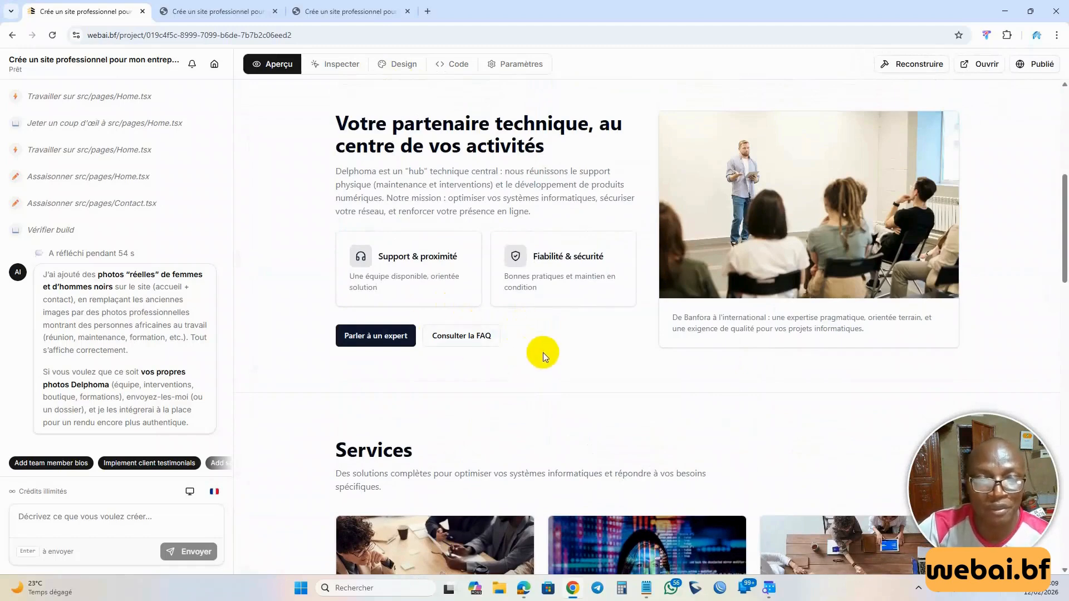
scroll(543, 352, up, 7)
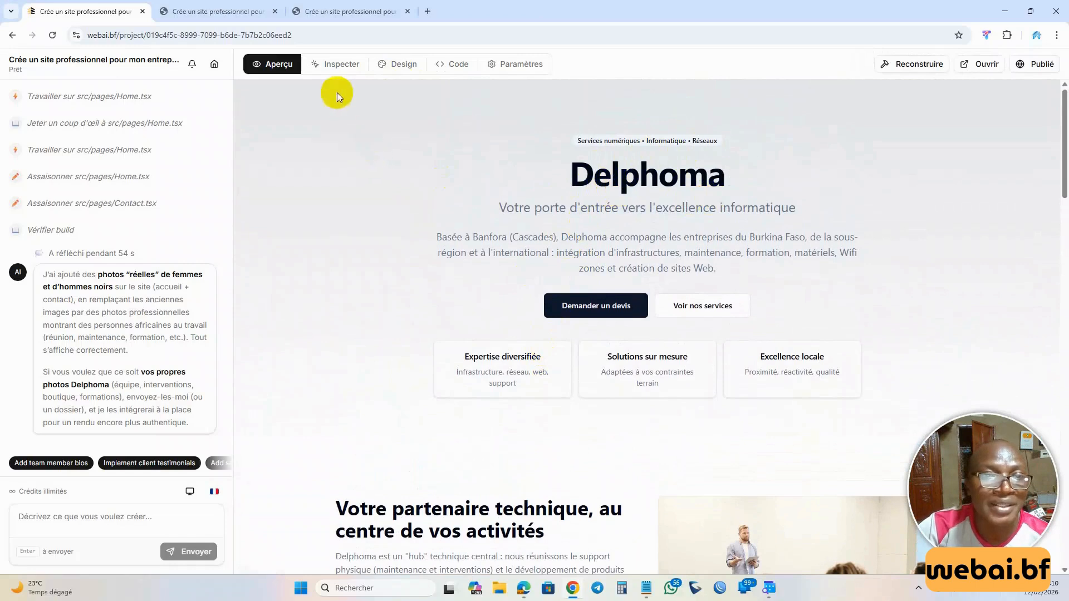
click(341, 65)
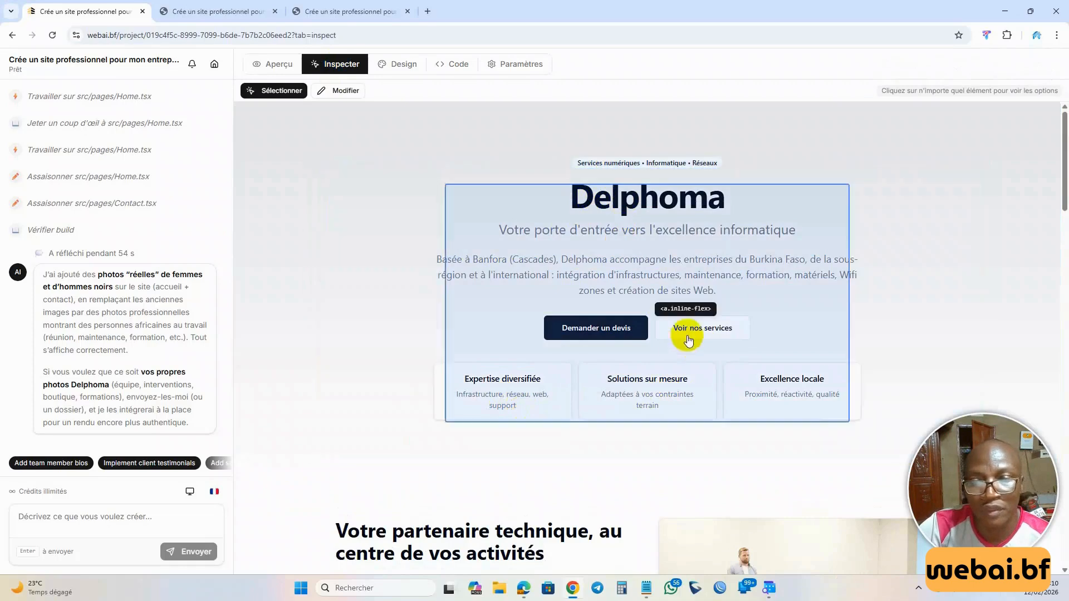
scroll(619, 415, down, 4)
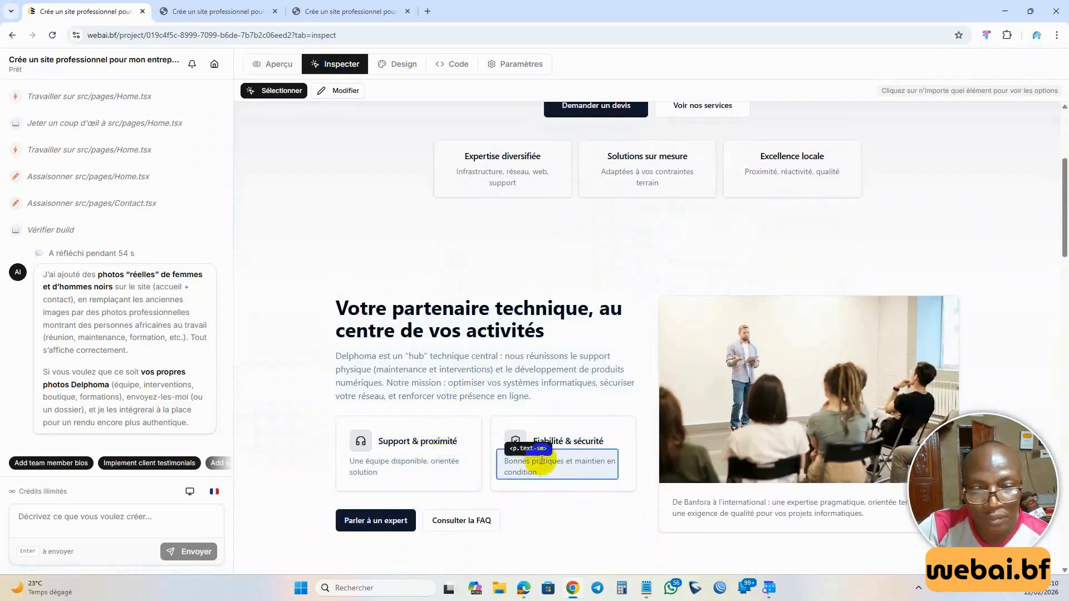
scroll(779, 427, down, 2)
scroll(750, 417, down, 10)
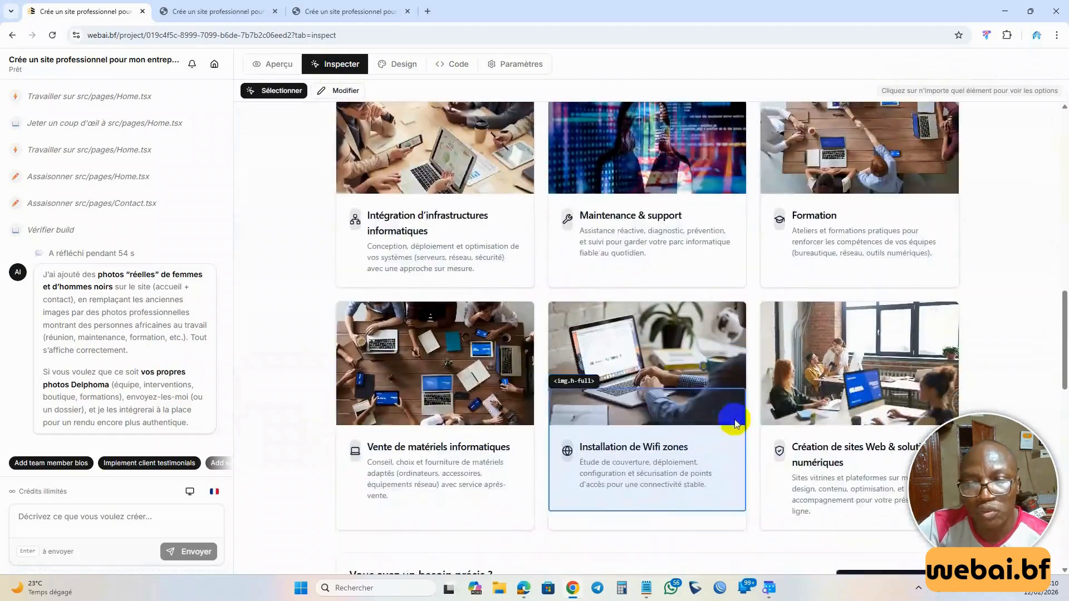
scroll(697, 416, down, 7)
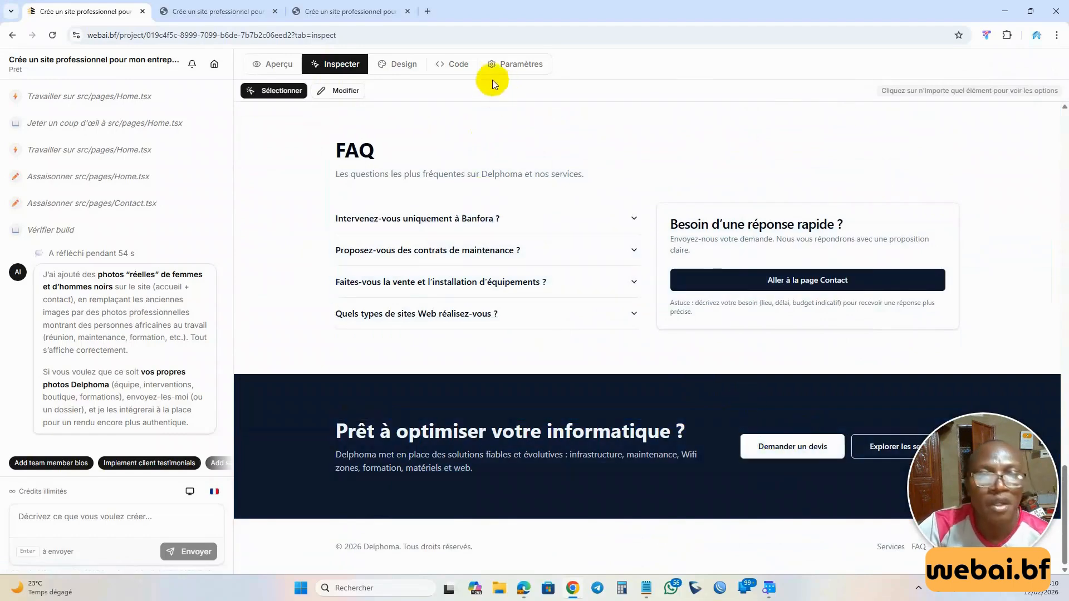
scroll(412, 111, up, 5)
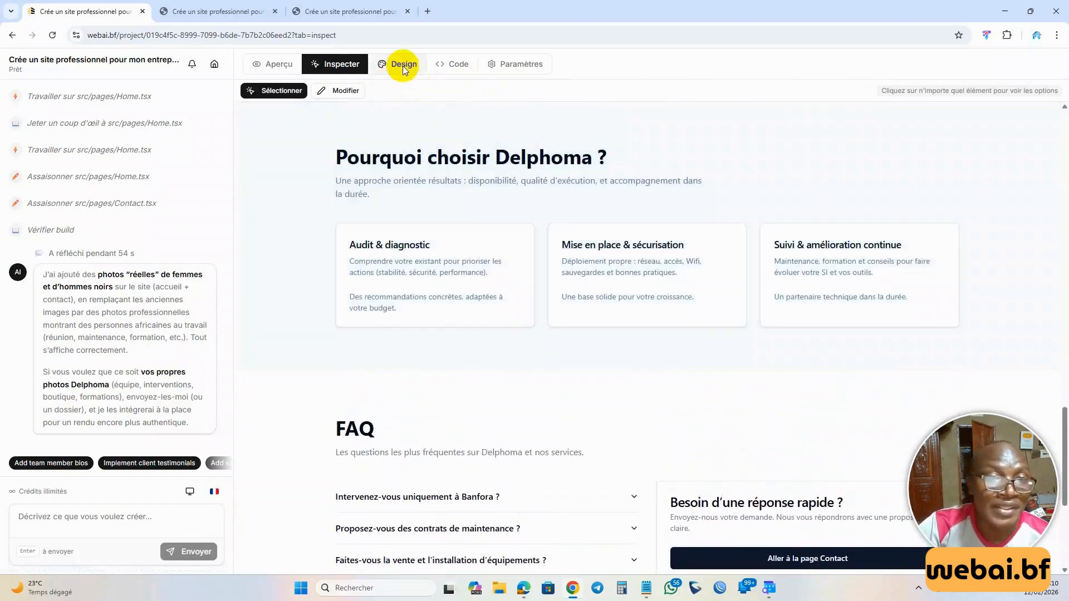
scroll(540, 256, up, 6)
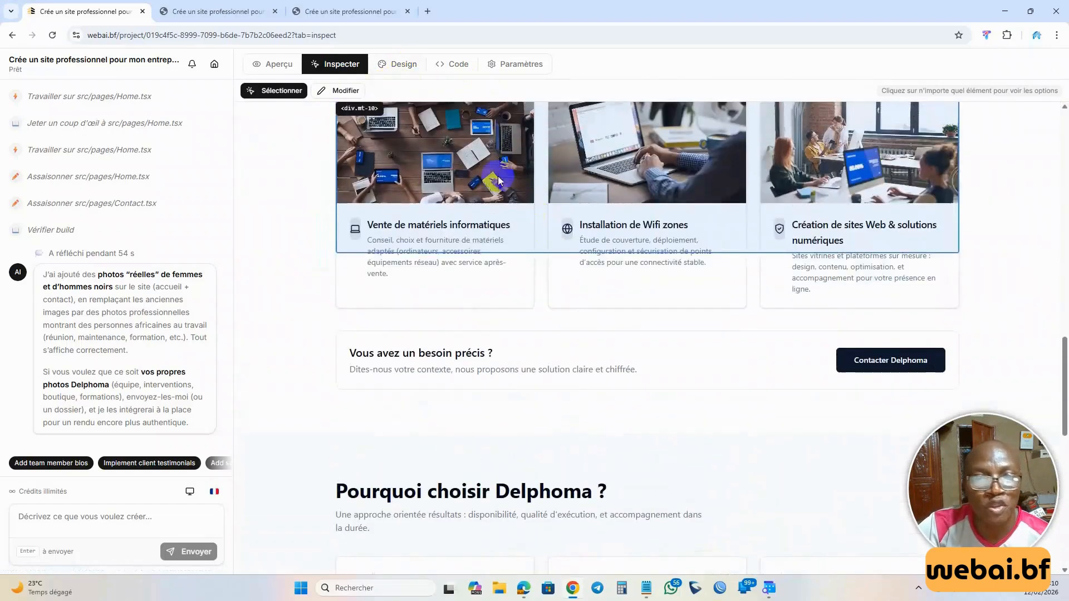
scroll(445, 139, up, 4)
Open the project's design options and look through the available color themes from Par défaut to Rubis.
click(397, 64)
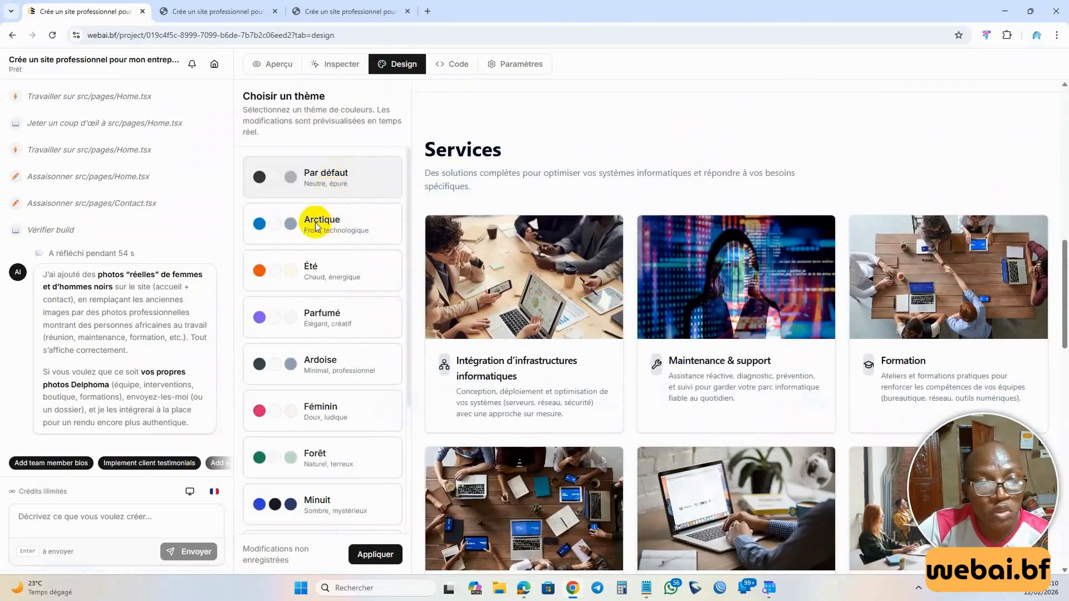
scroll(353, 363, down, 3)
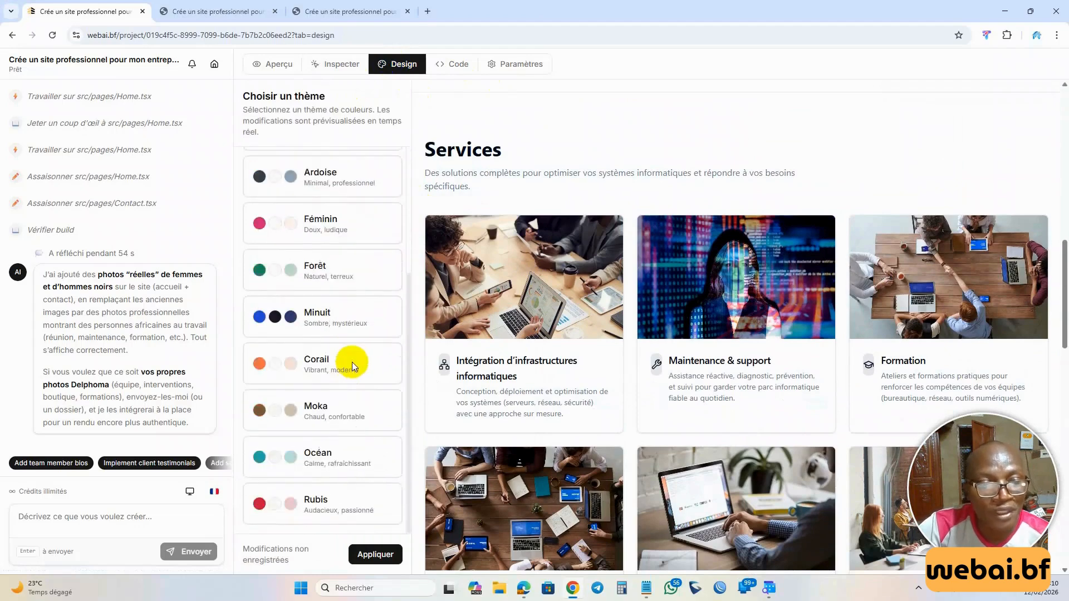
scroll(345, 357, up, 2)
scroll(345, 334, up, 2)
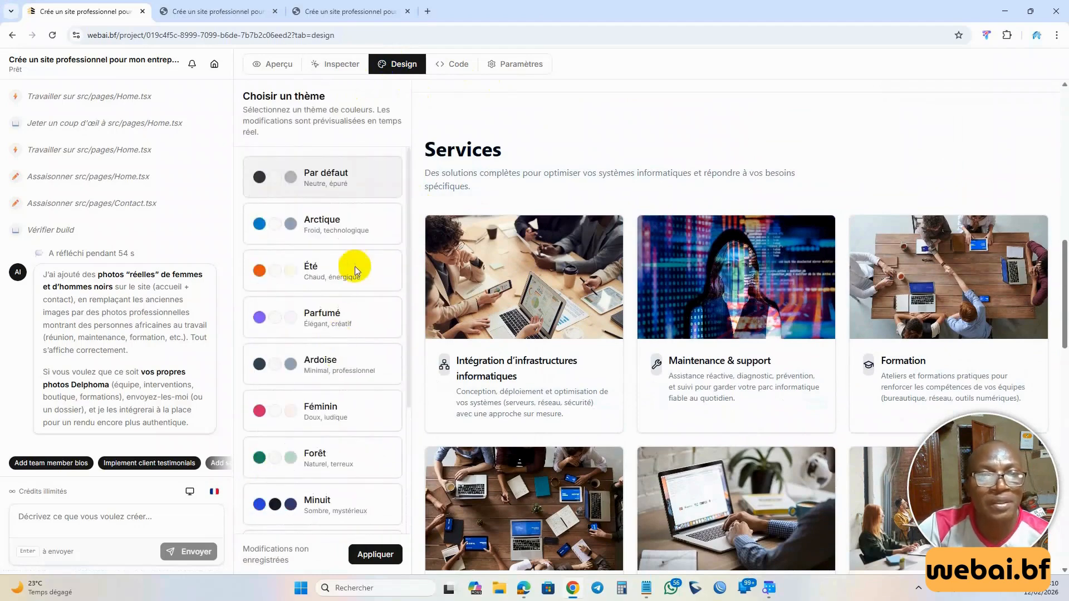
Open the project's source code and examine the contents of src/App.tsx and index.html.
click(452, 65)
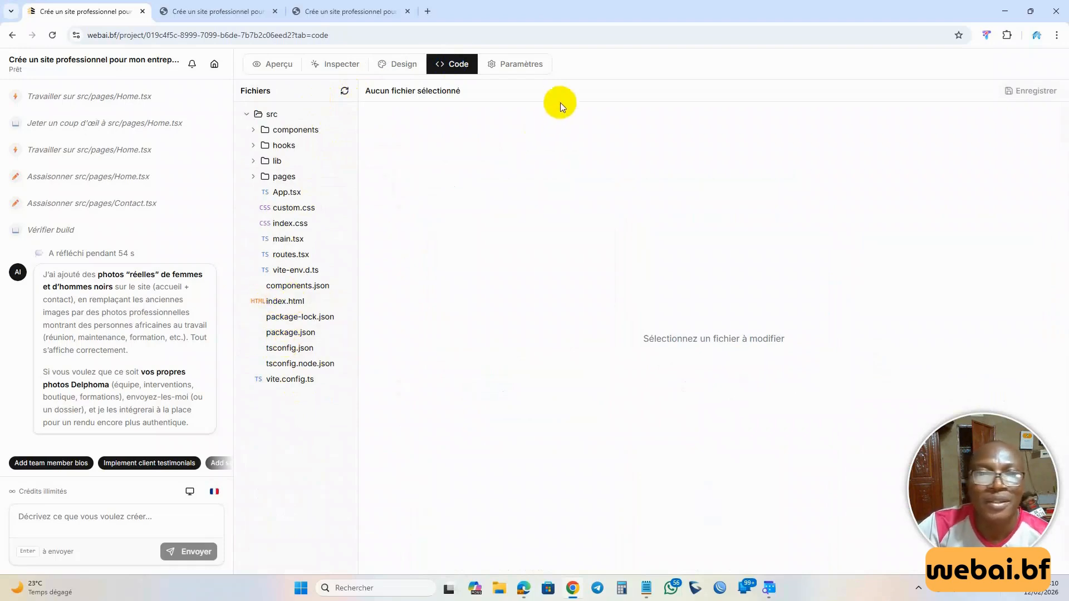
click(296, 194)
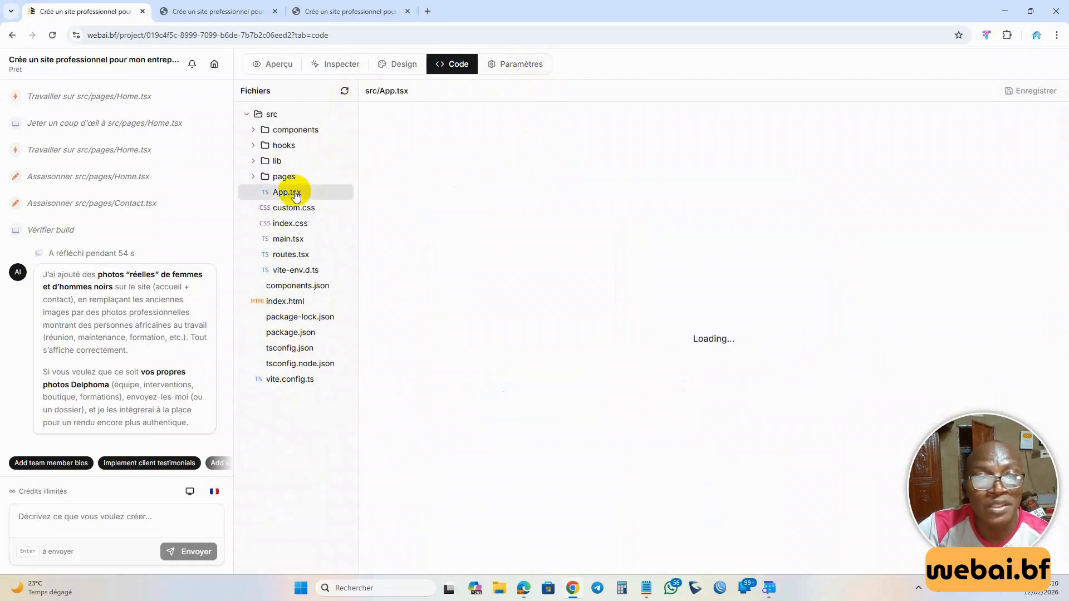
scroll(492, 272, down, 1)
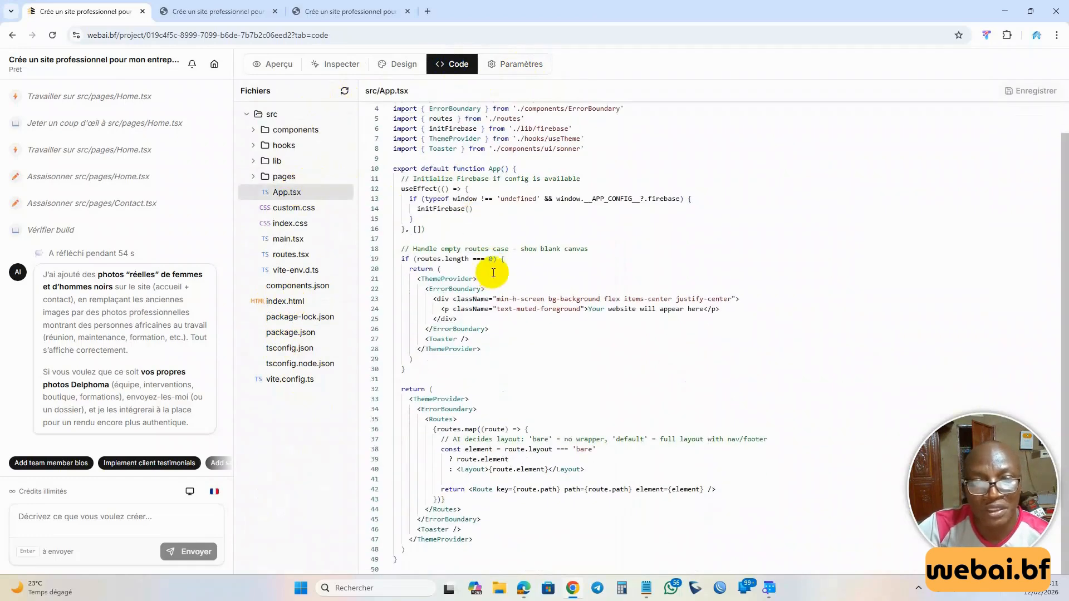
scroll(496, 274, up, 1)
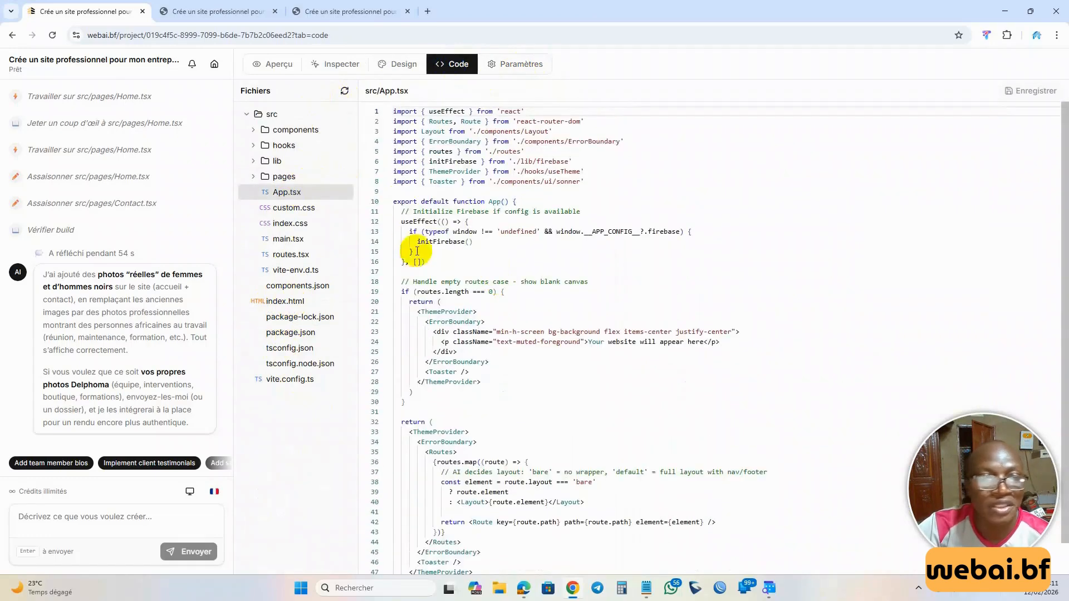
click(299, 303)
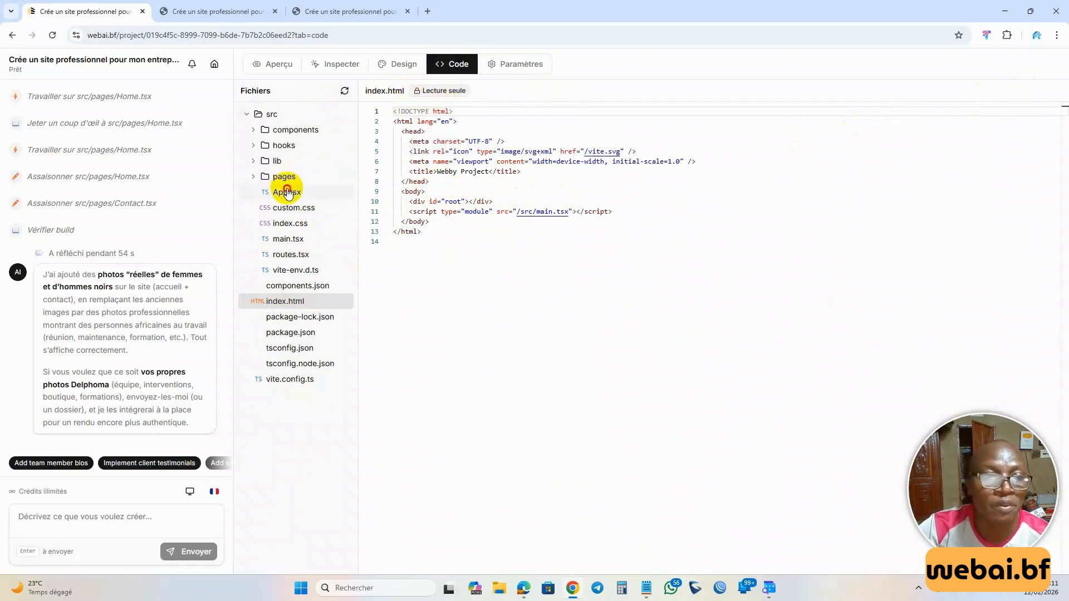
click(287, 192)
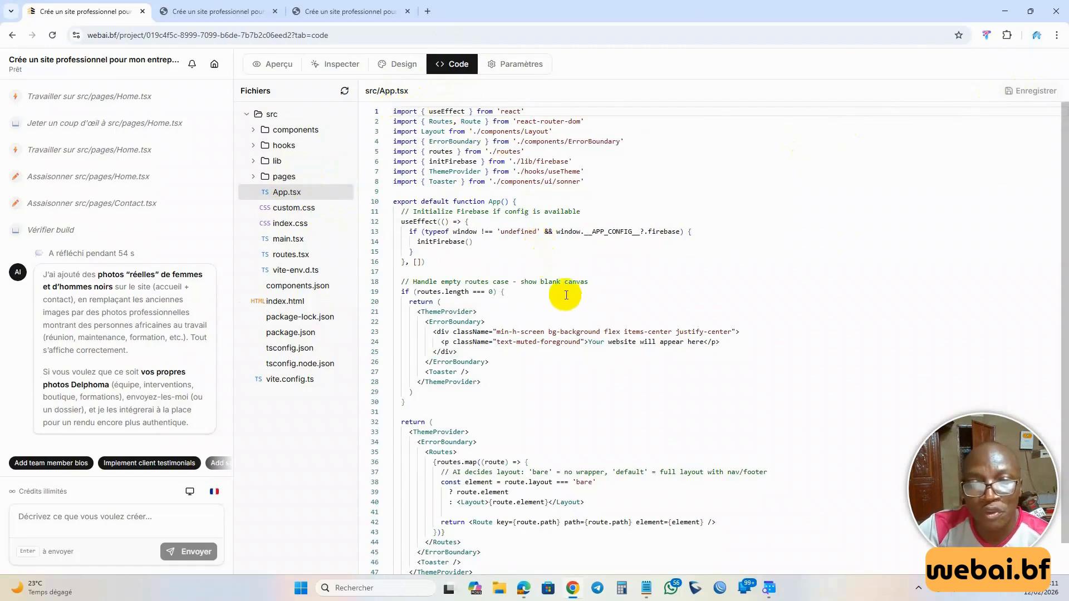
scroll(537, 383, down, 1)
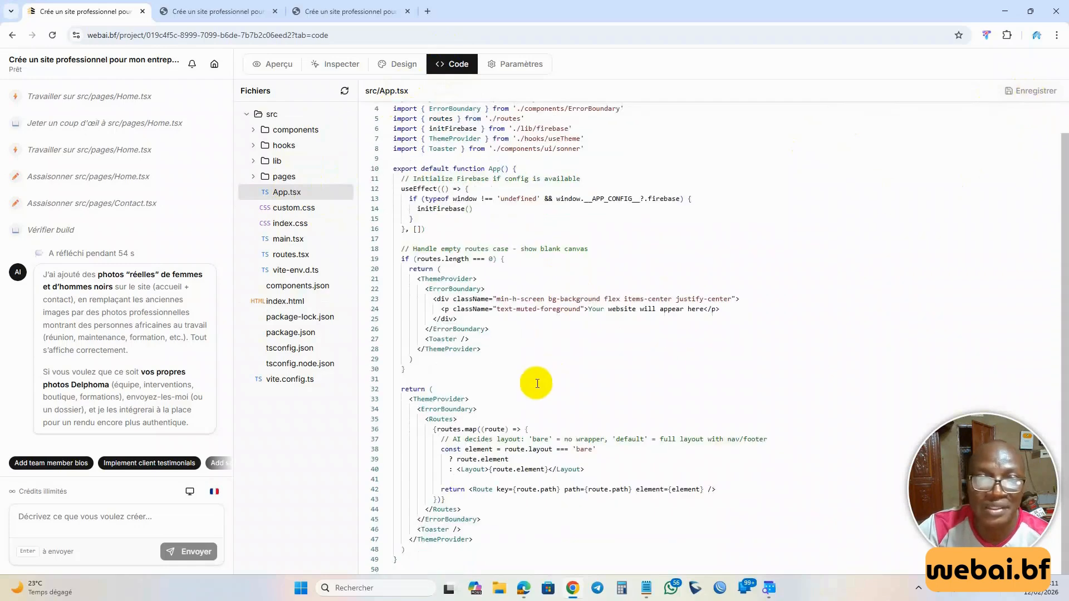
scroll(537, 385, up, 1)
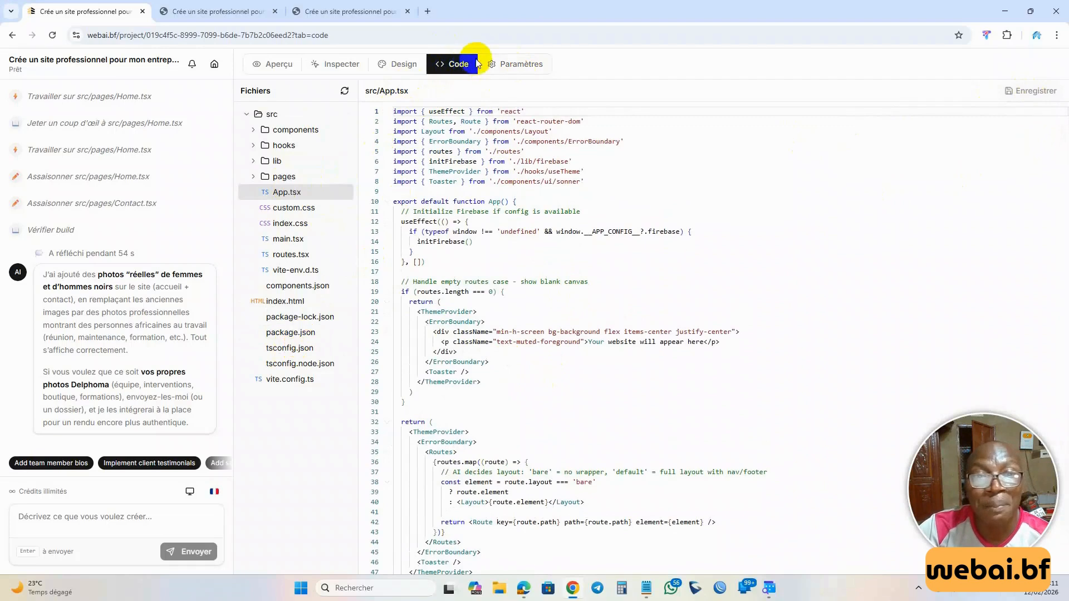
In the project's general settings, replace the title with "Delphoma - votre porte d'entrée vers l'excellence informatique".
click(509, 66)
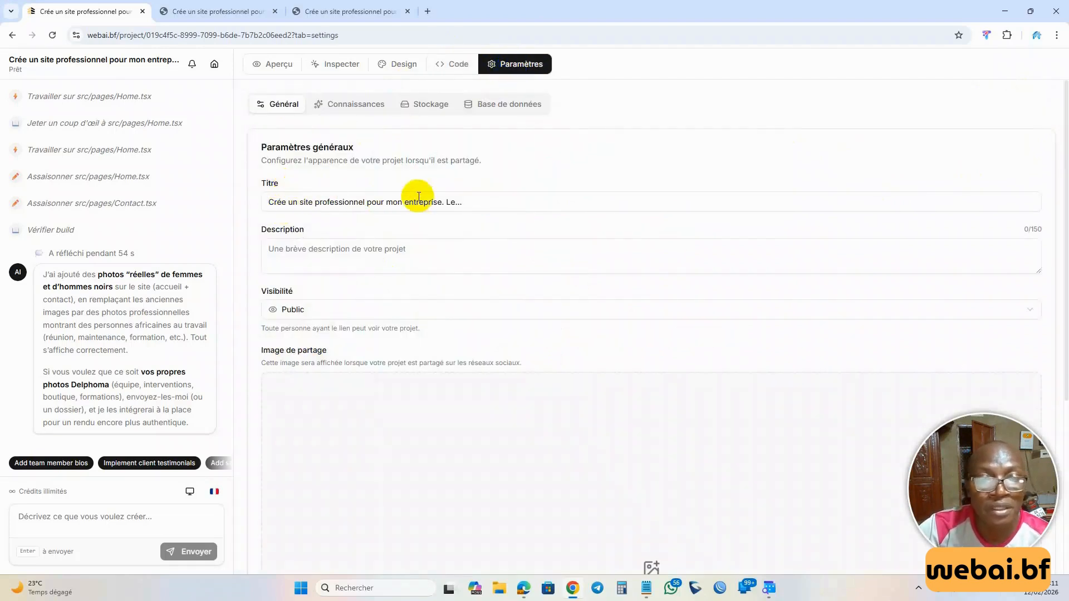
drag(468, 203, 280, 203)
text(D)
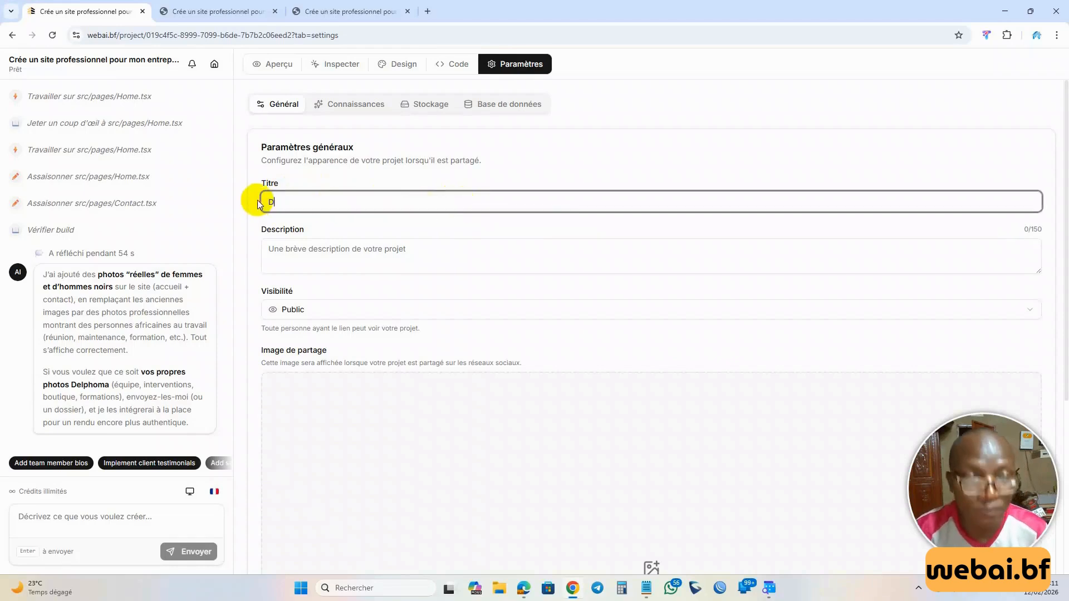
text(elphoma - votre porte d'entrée vers)
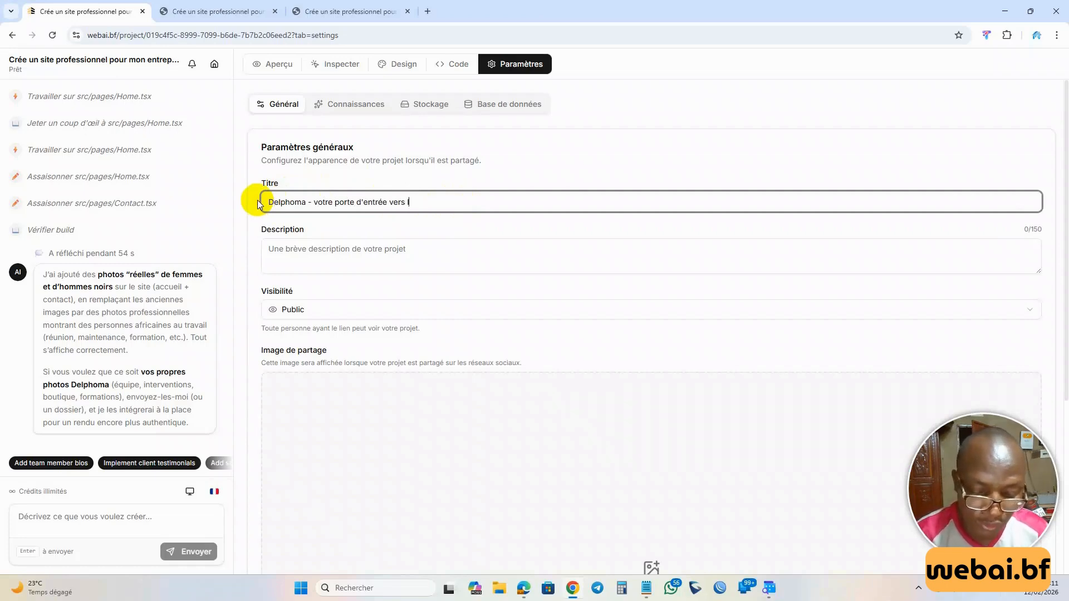
text(llence)
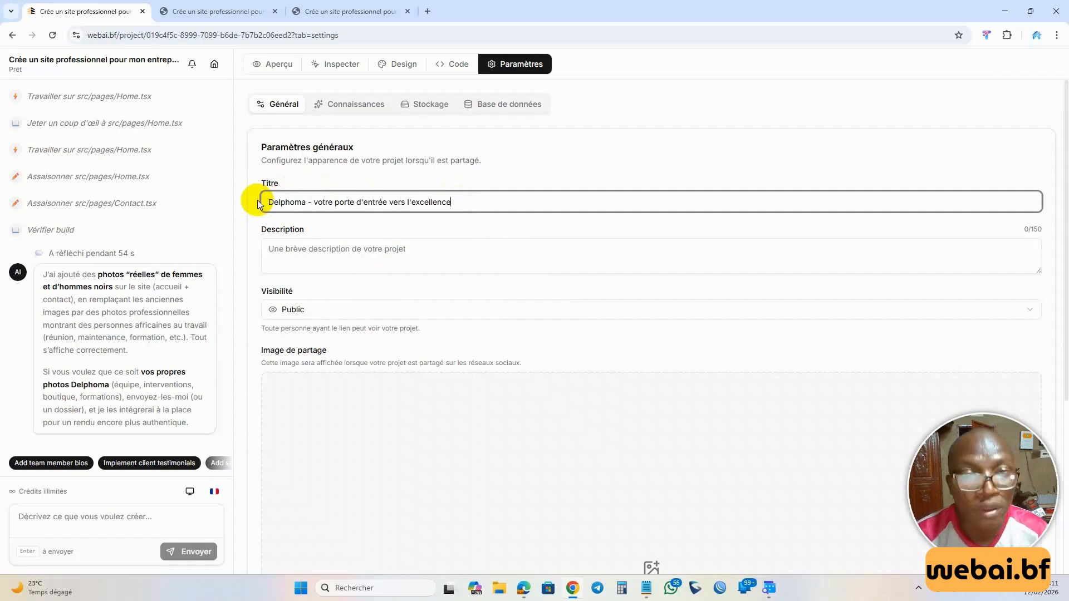
text( infor)
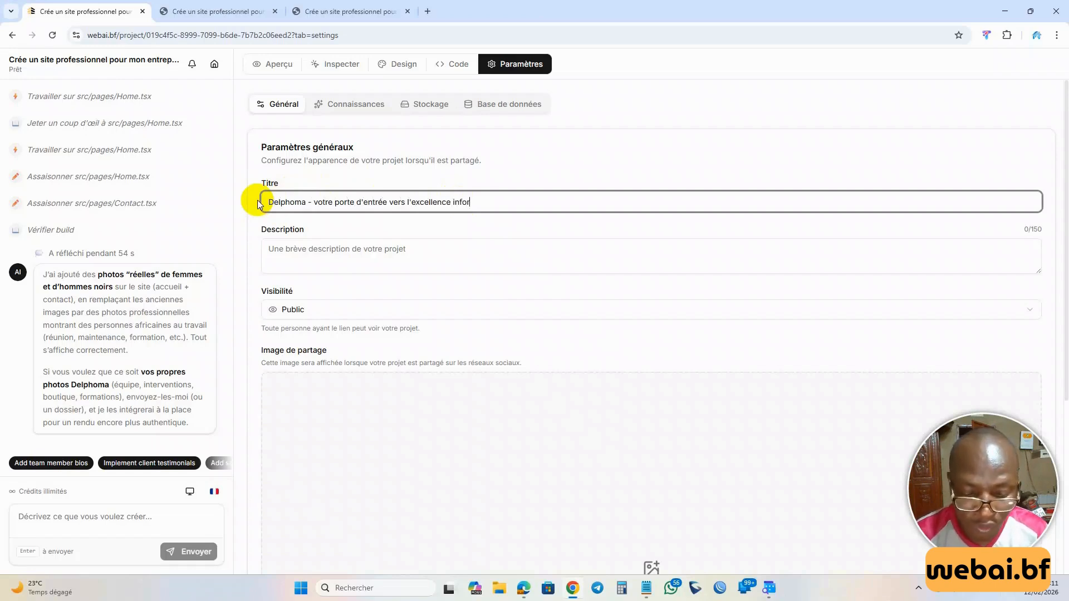
text(matique)
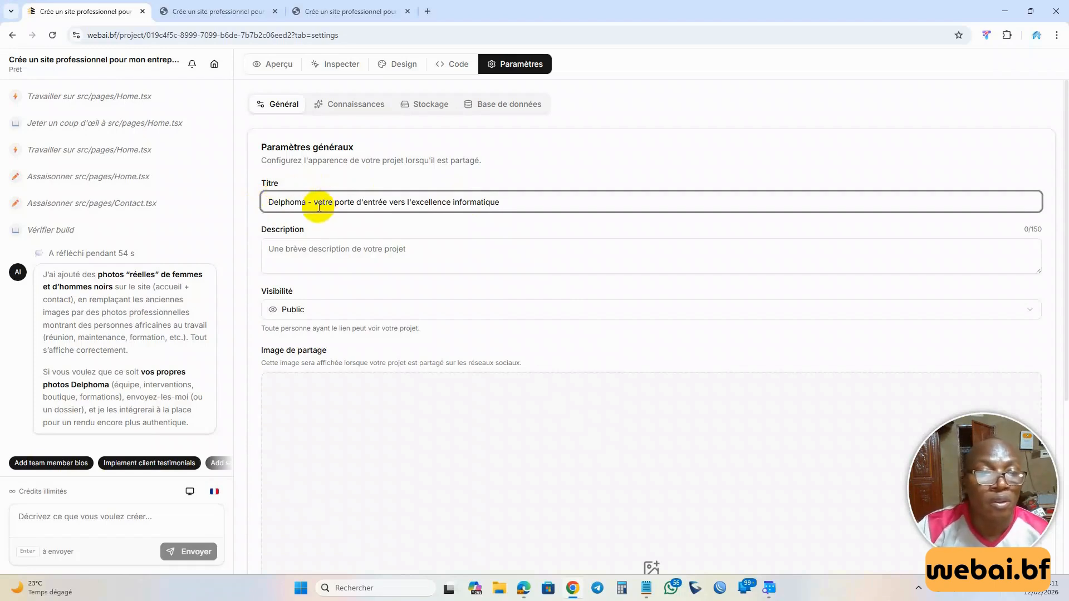
Copy the full project title into the empty Description field.
triple_click(425, 196)
key(ctrl+c)
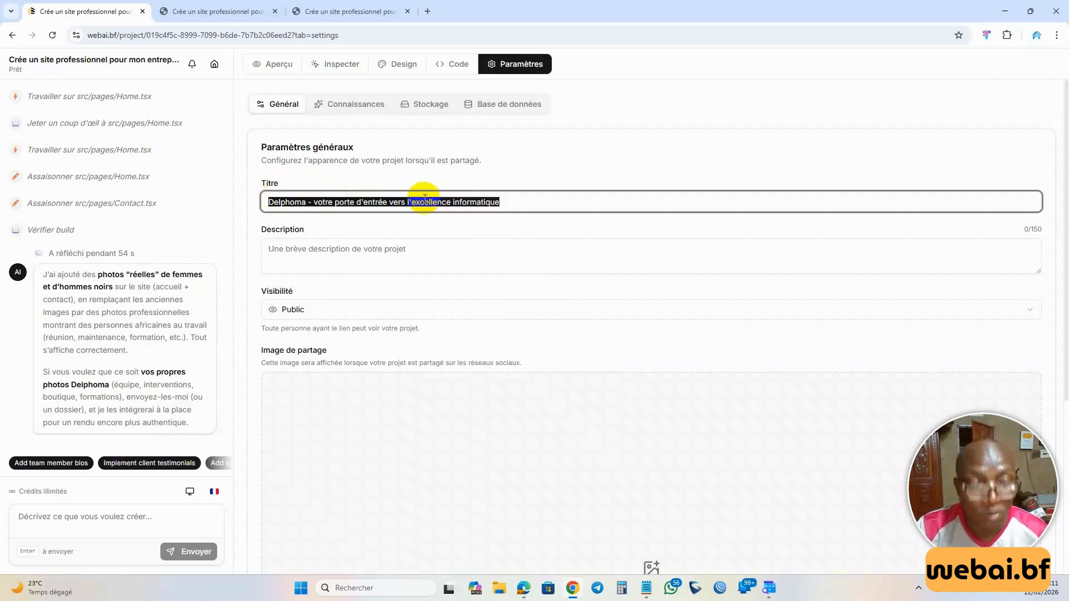
click(412, 250)
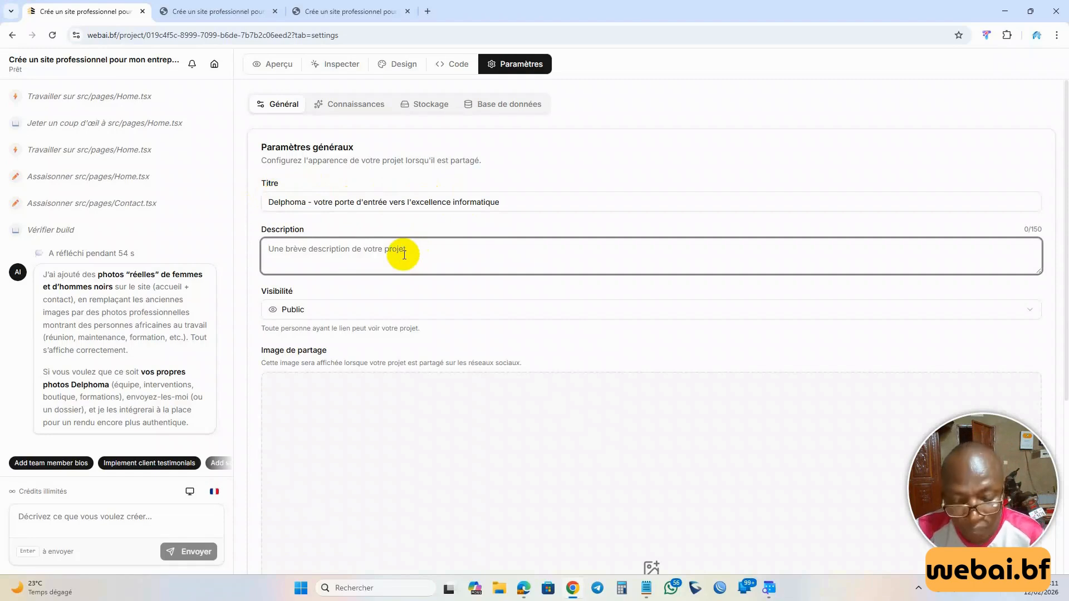
key(ctrl+v)
Review the visibility choices, keep Public, and save the general settings without a sharing image.
click(302, 308)
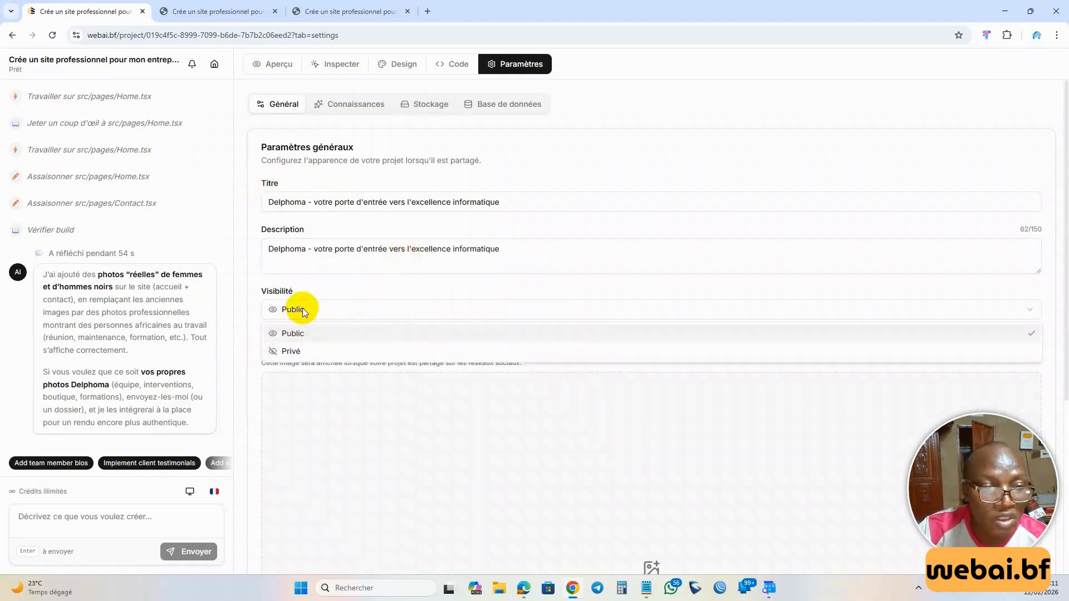
click(303, 308)
scroll(535, 363, down, 5)
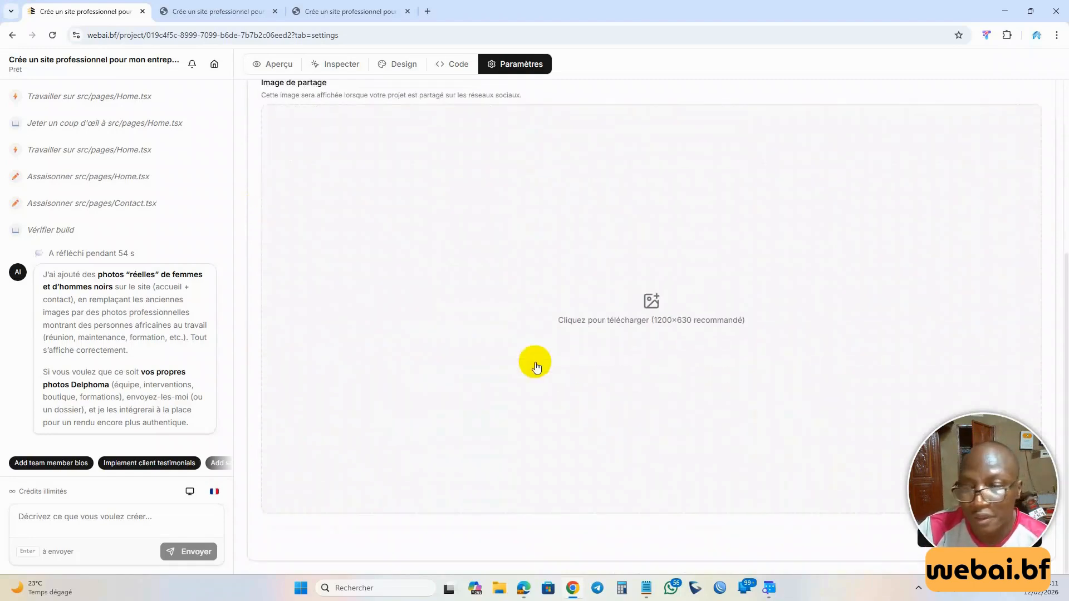
scroll(535, 363, up, 4)
scroll(534, 363, down, 2)
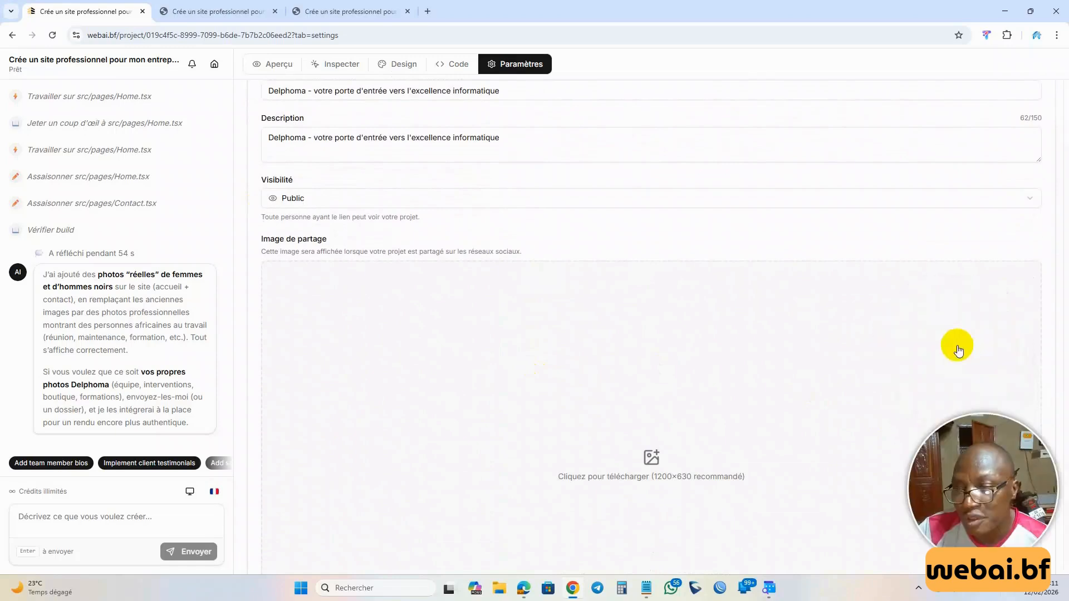
drag(956, 493, 509, 360)
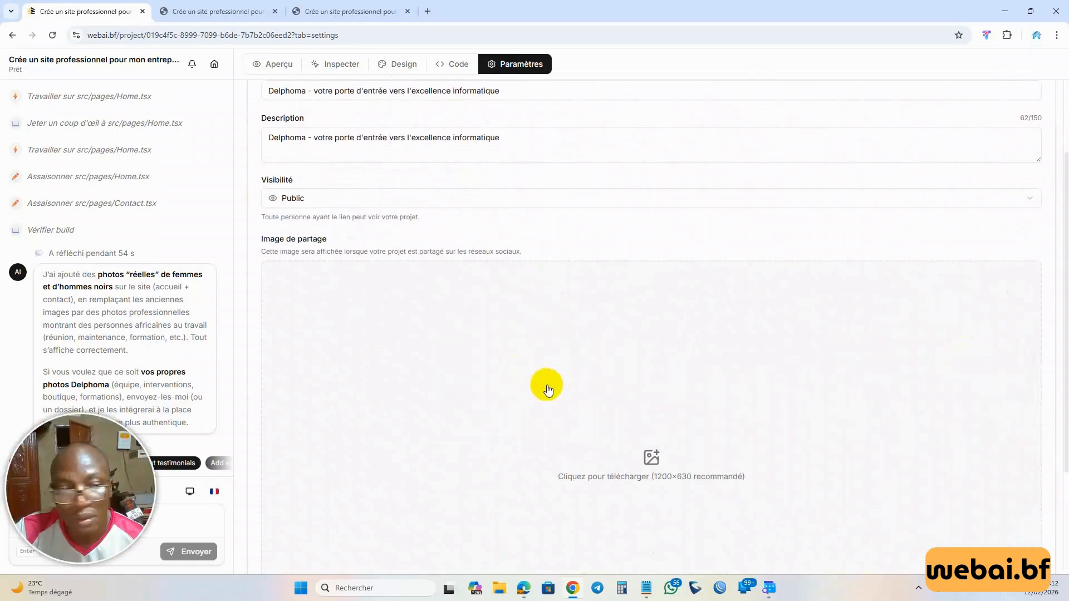
scroll(794, 389, down, 3)
click(953, 539)
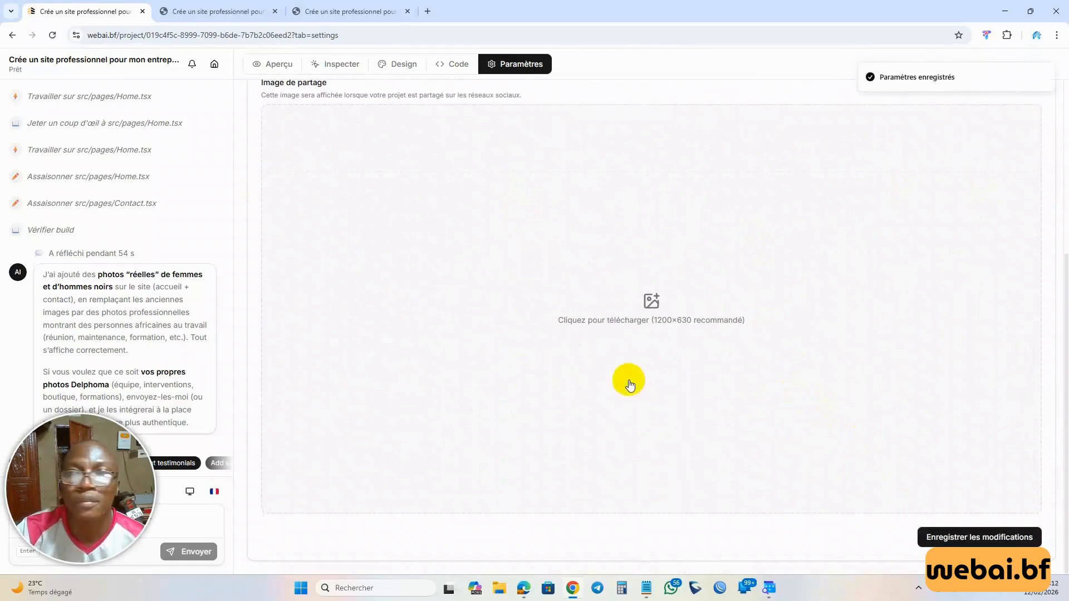
Reload the published Delphoma site in Chrome and in Edge to check its page title, and return to the project settings in Chrome.
scroll(286, 295, up, 5)
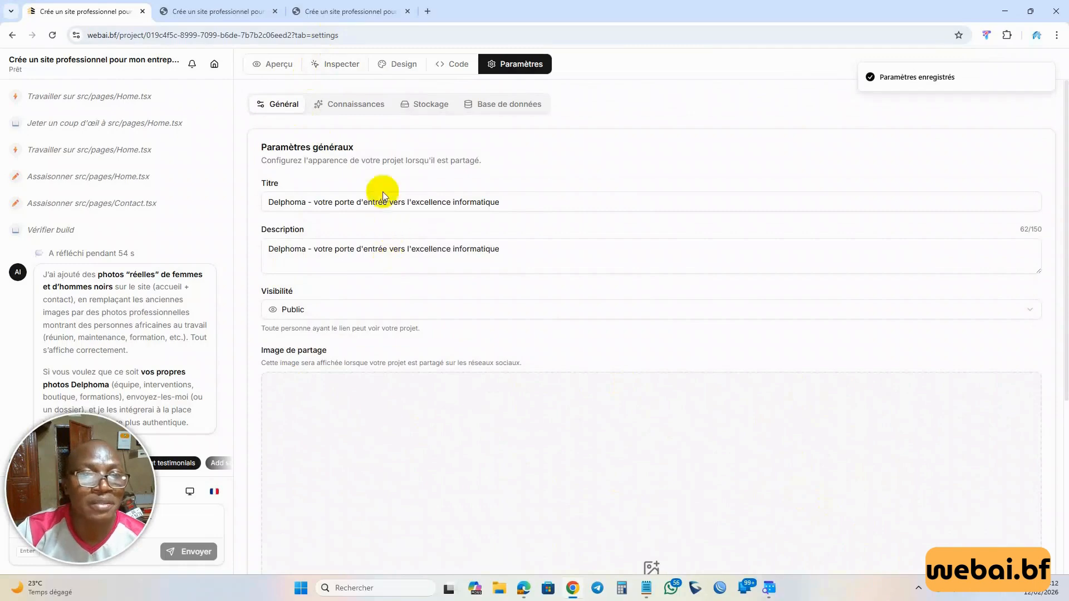
click(350, 11)
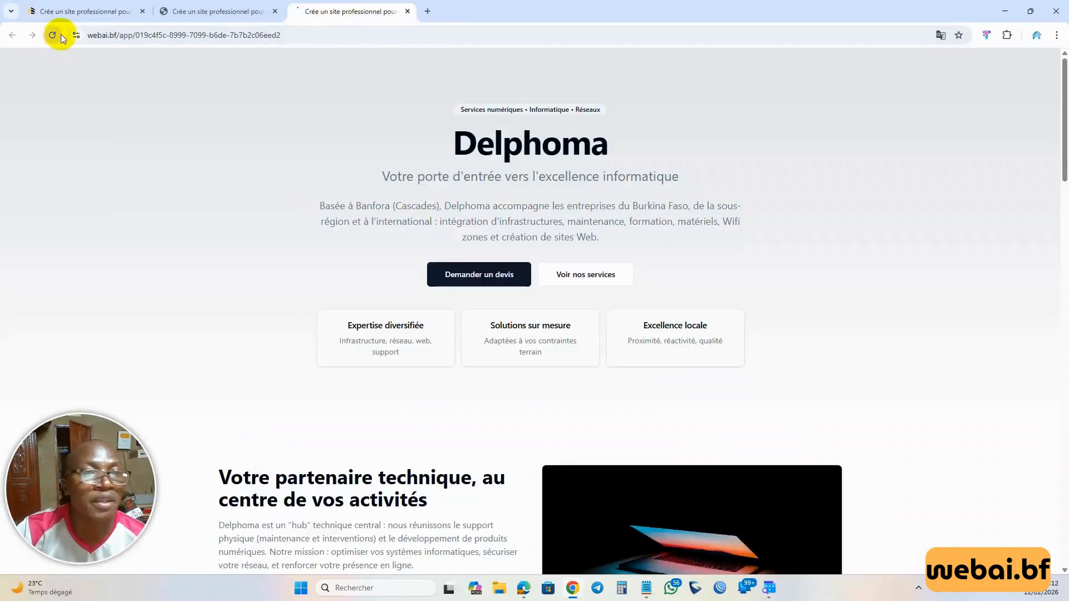
click(103, 14)
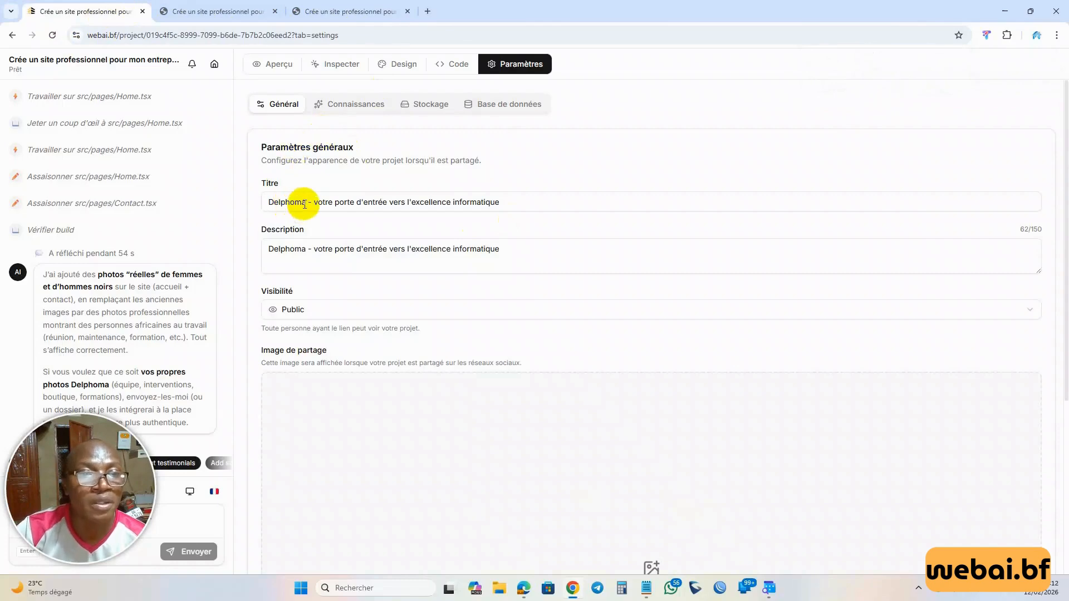
click(523, 588)
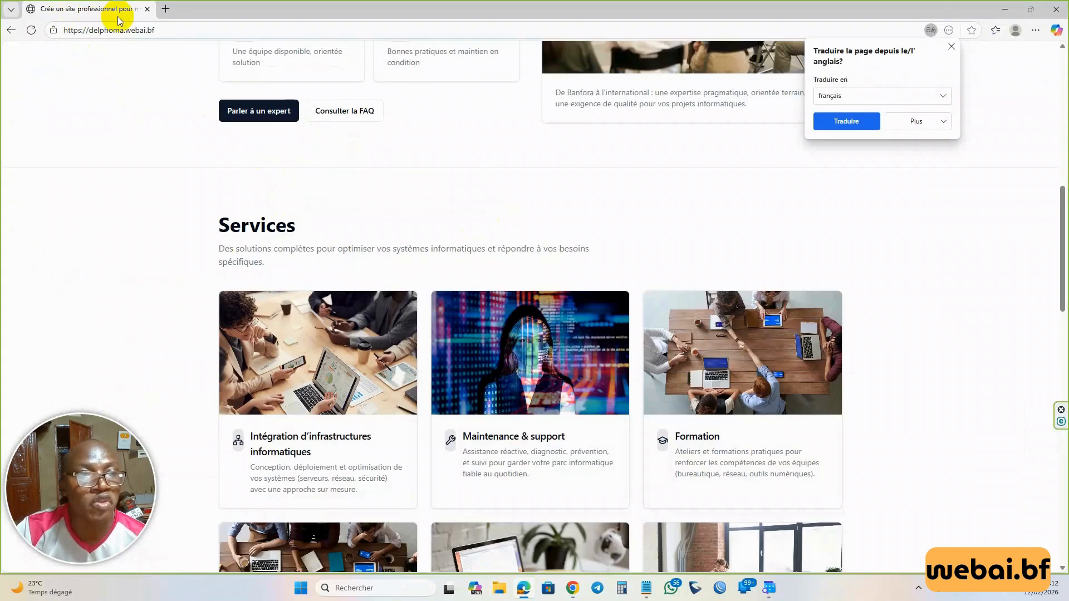
click(26, 33)
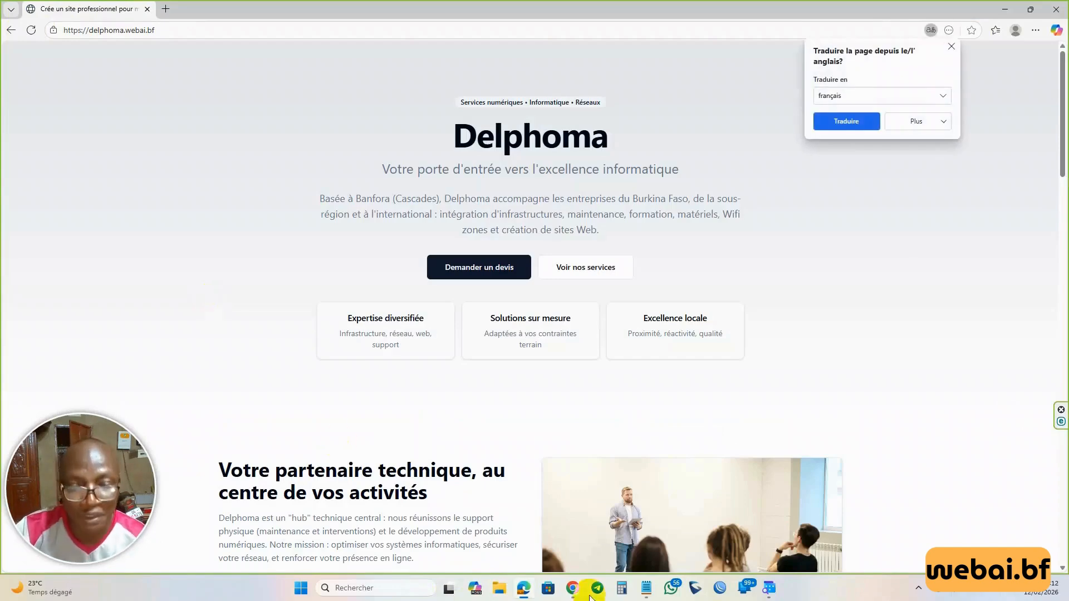
click(572, 588)
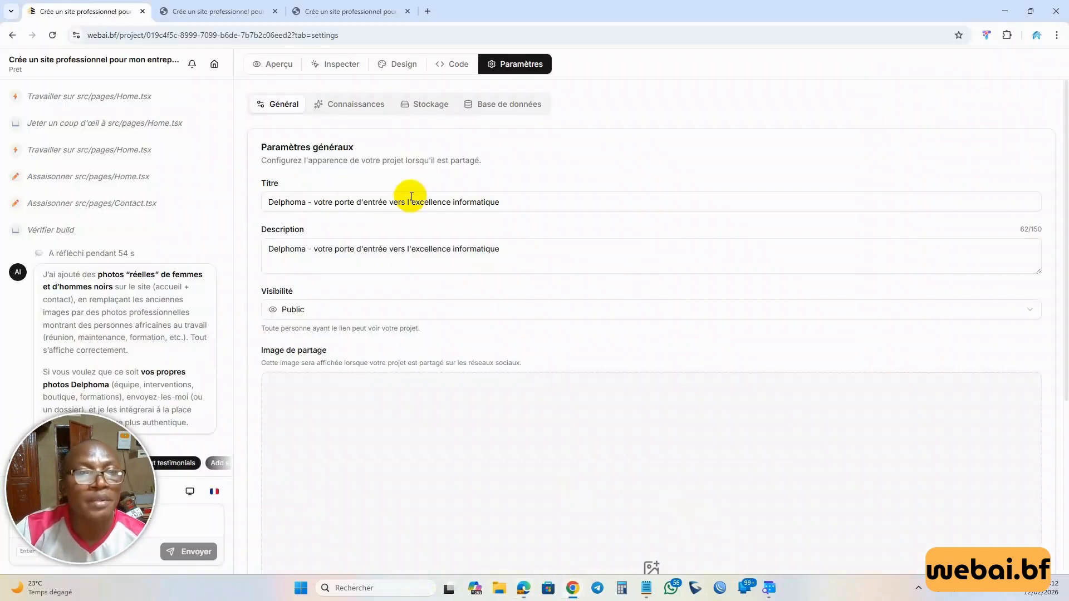
Look through the project's knowledge, storage and database settings, including the API token section and the Firestore collection prefix.
click(369, 107)
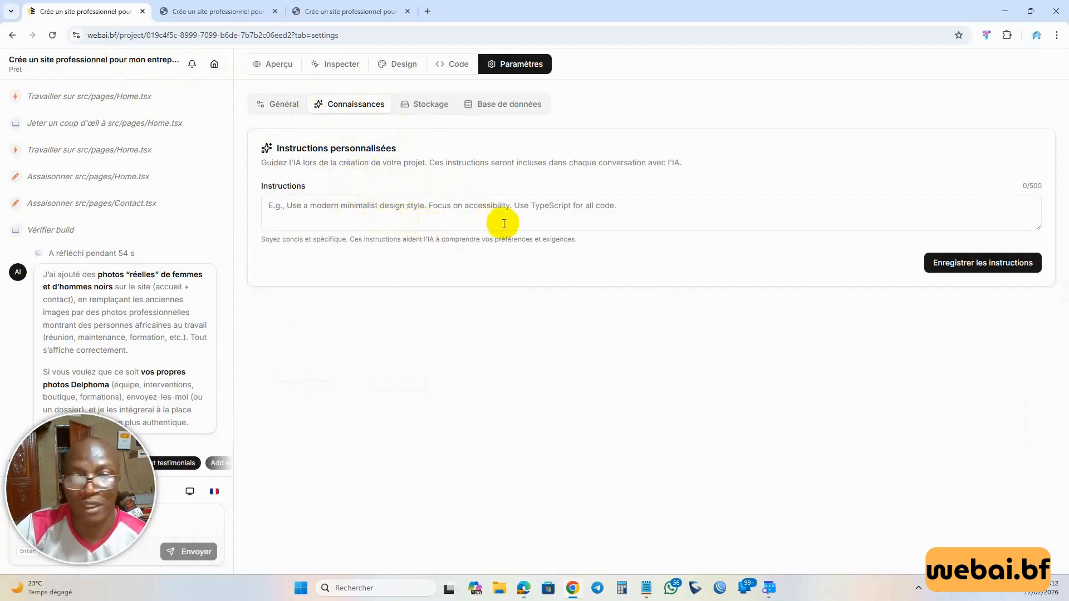
click(440, 111)
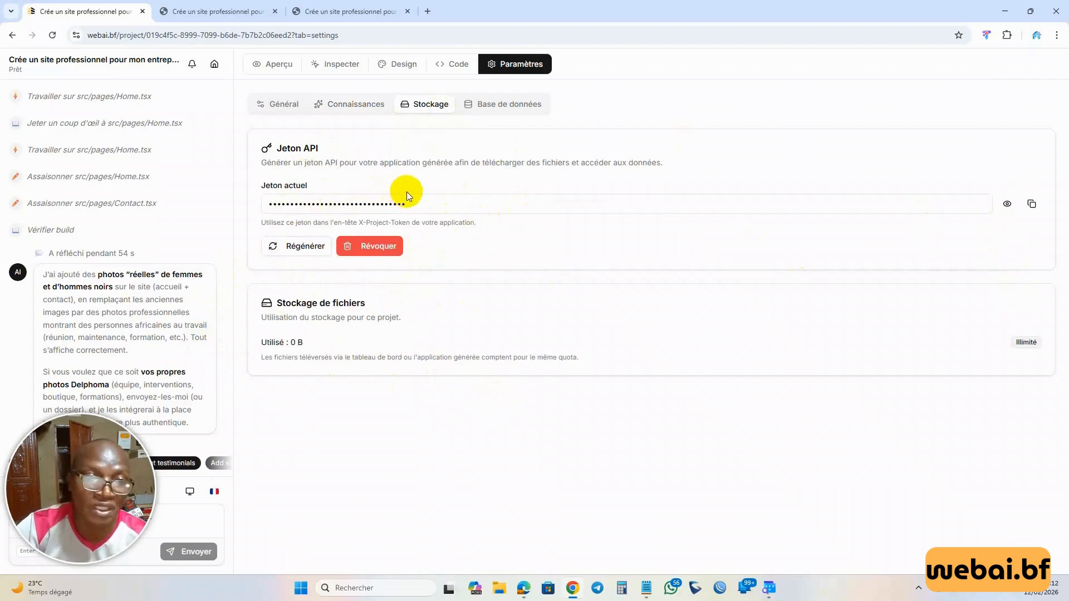
click(478, 105)
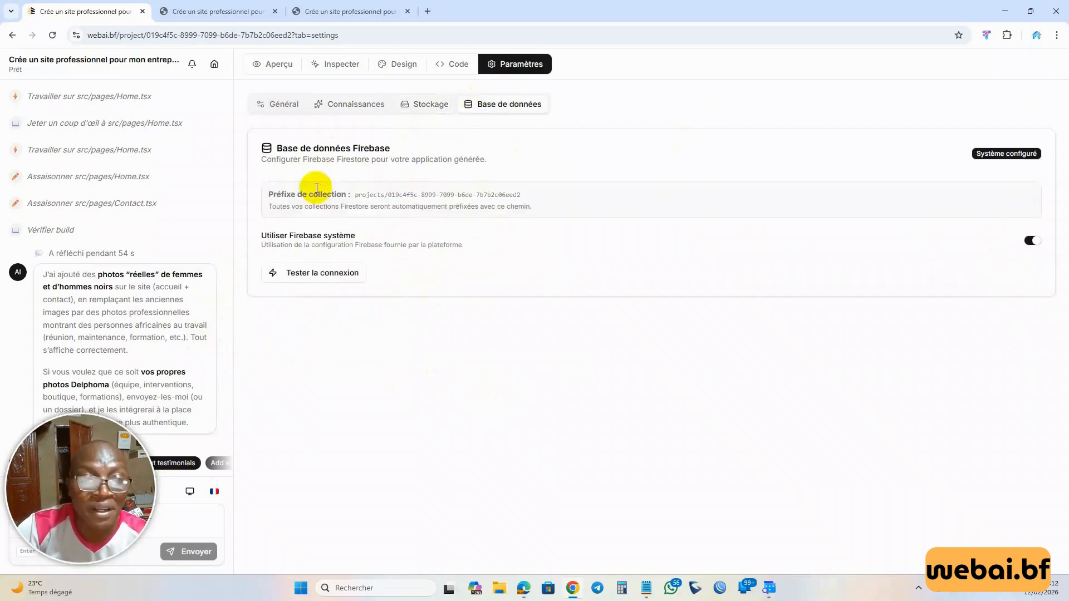
drag(356, 196, 523, 200)
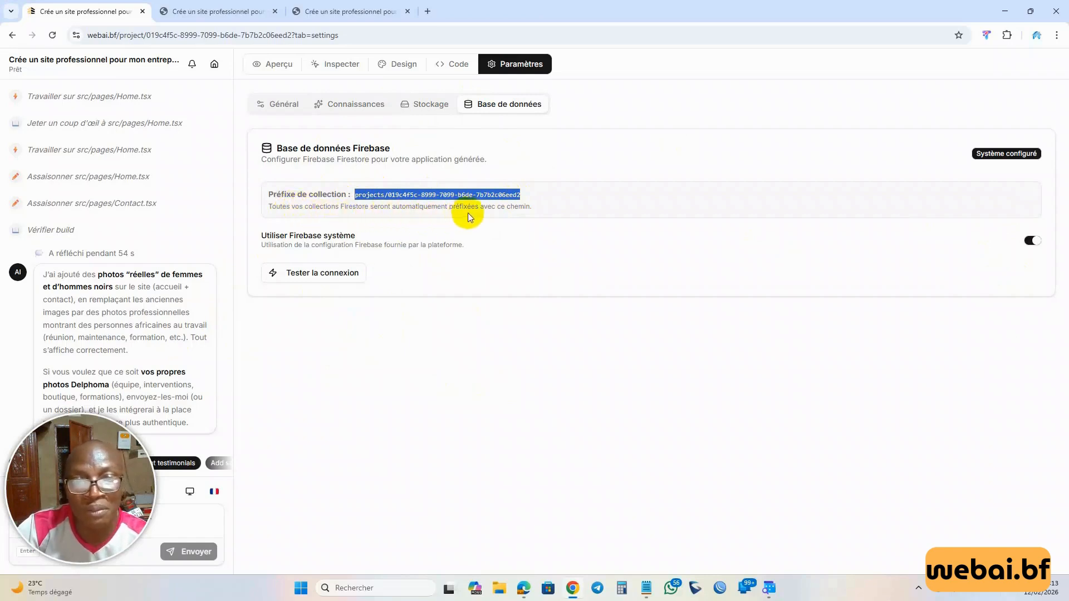
click(317, 184)
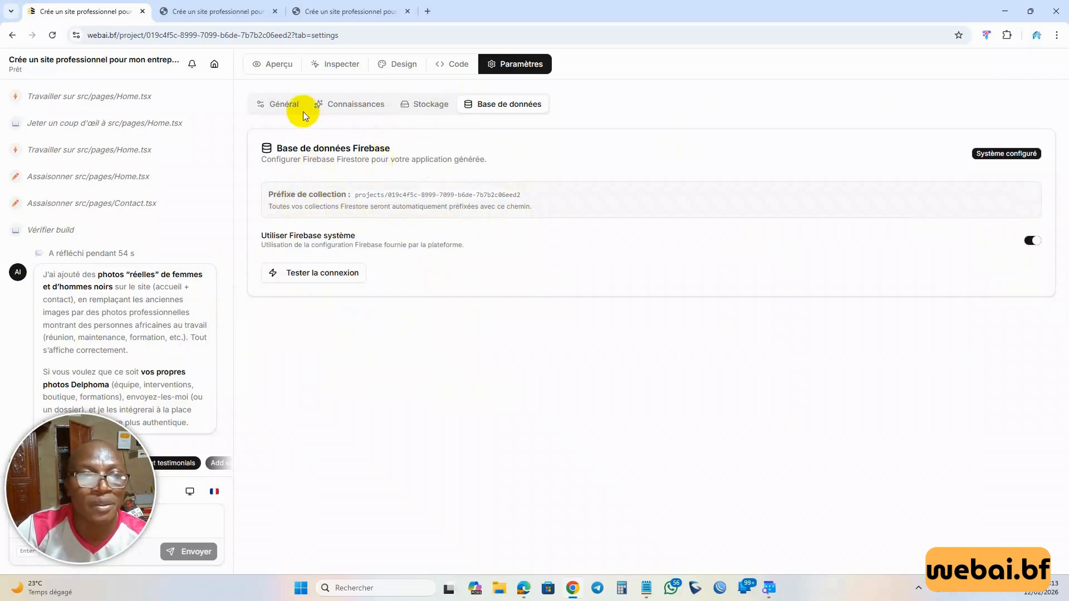
Return to the general settings and look back through the AI conversation history of the project.
click(289, 107)
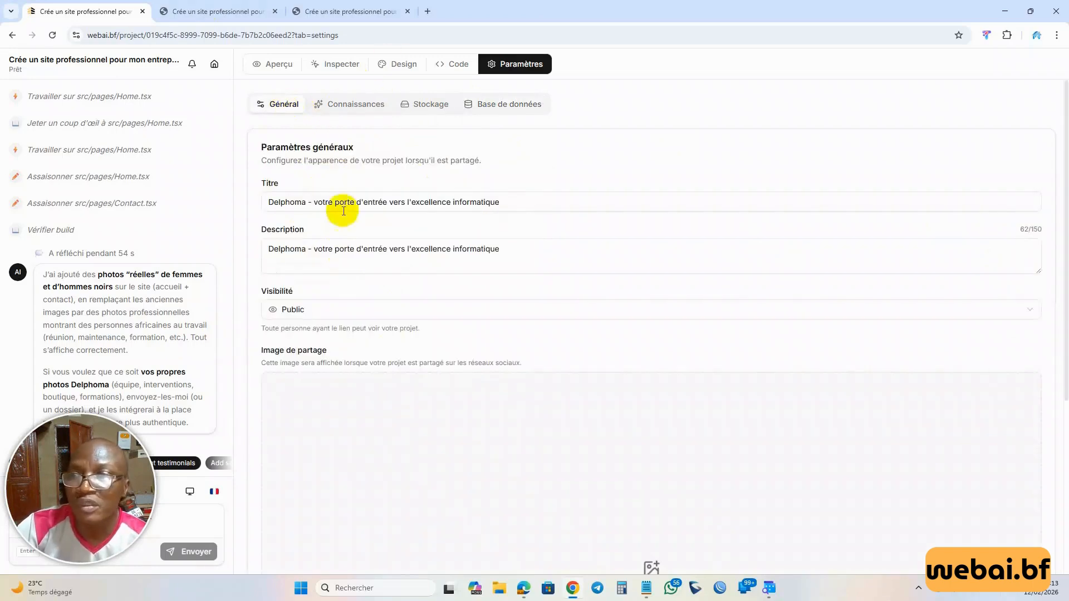
scroll(115, 227, down, 10)
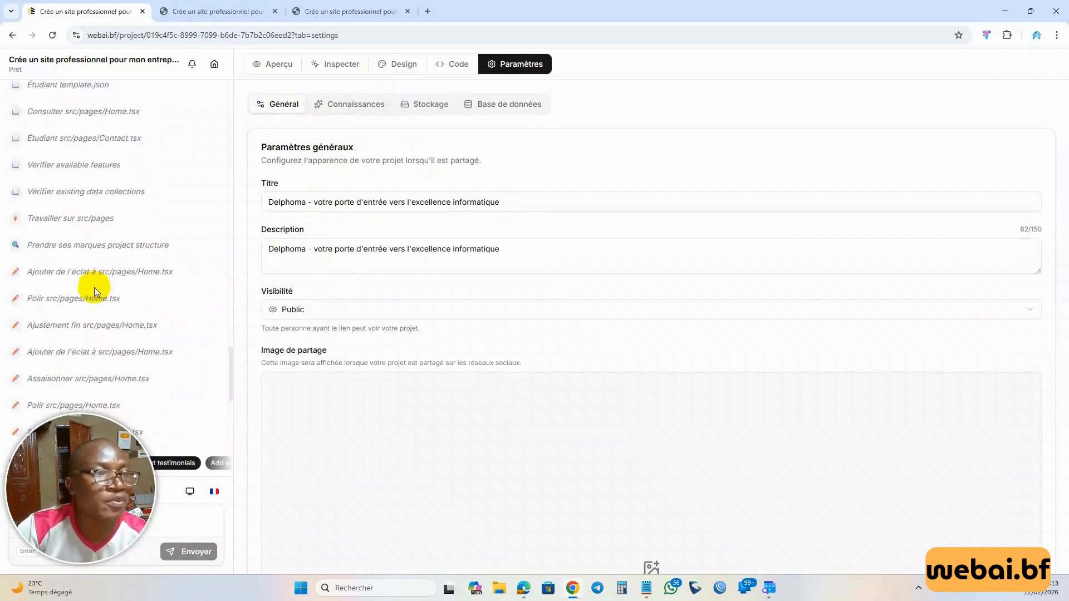
scroll(97, 285, up, 4)
scroll(97, 284, down, 7)
scroll(98, 283, up, 6)
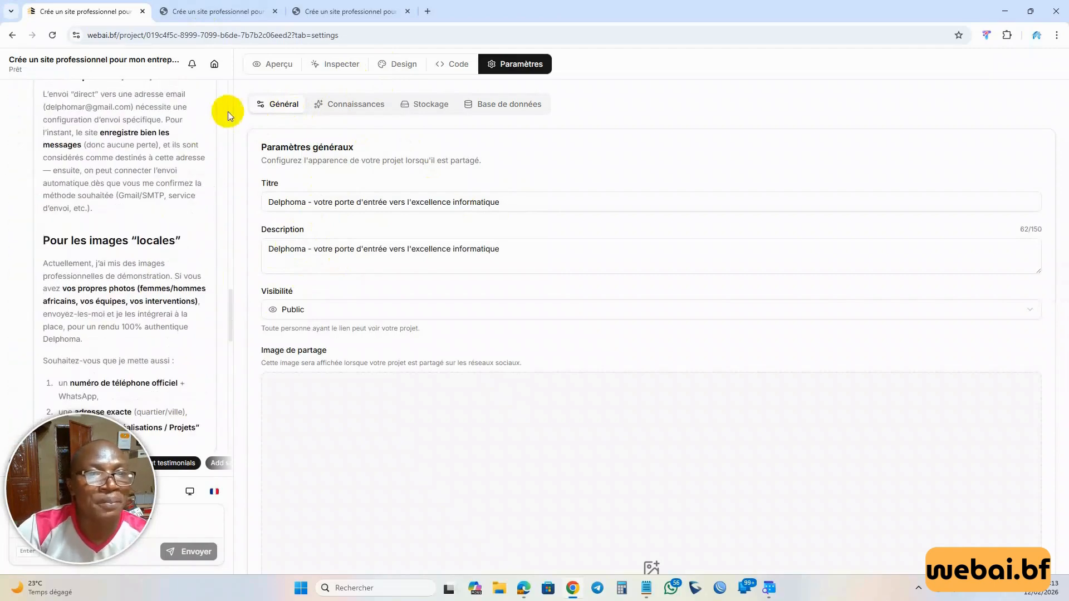
Open the project preview and look through the Delphoma home page from its introduction down to the FAQ and footer.
click(268, 67)
scroll(159, 334, down, 10)
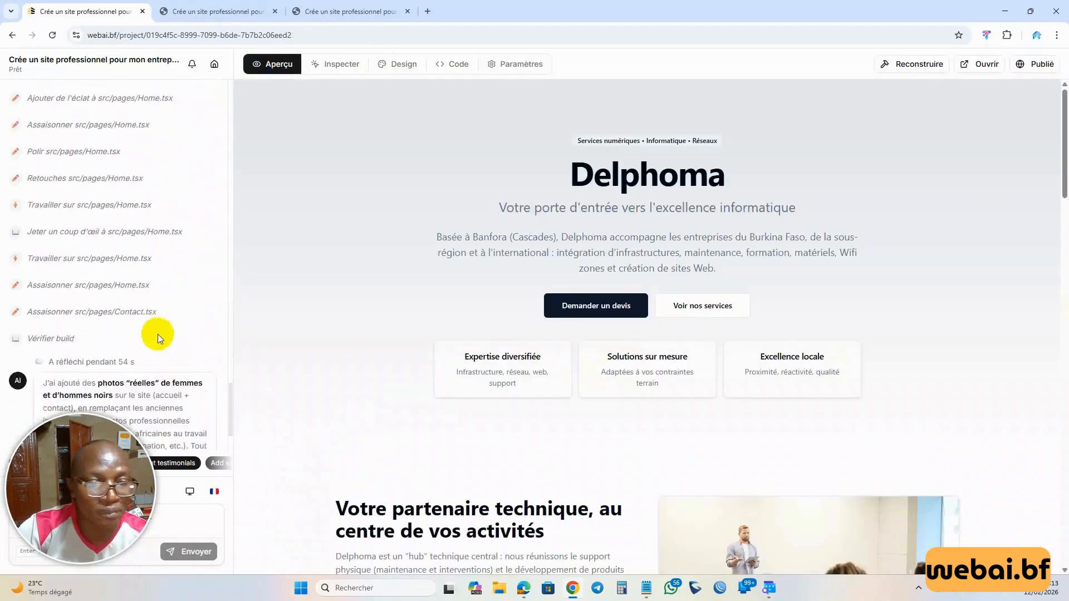
scroll(429, 404, down, 7)
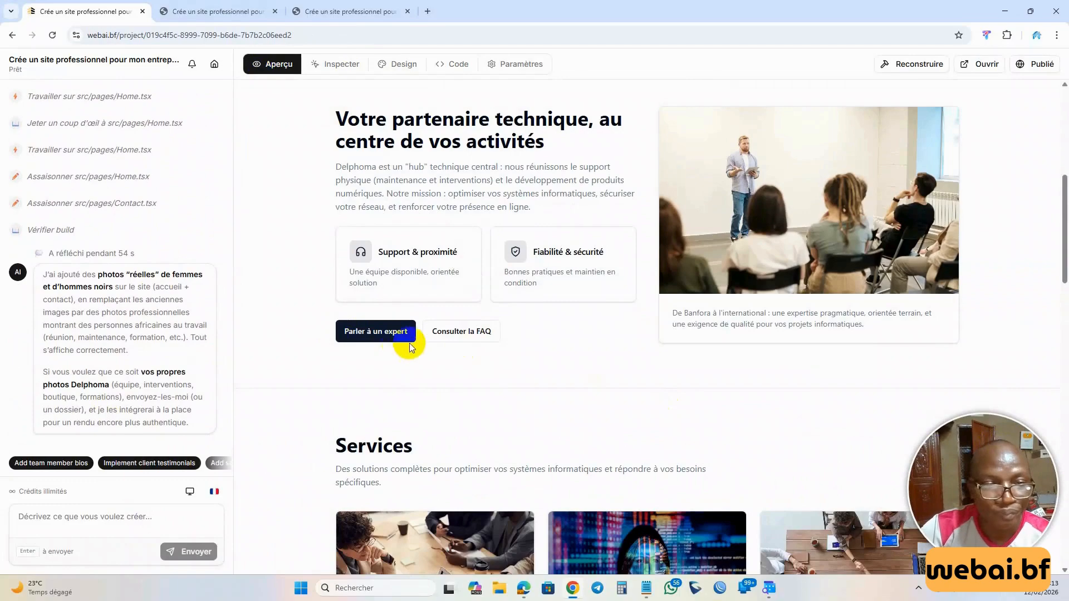
scroll(409, 345, down, 9)
scroll(410, 348, down, 10)
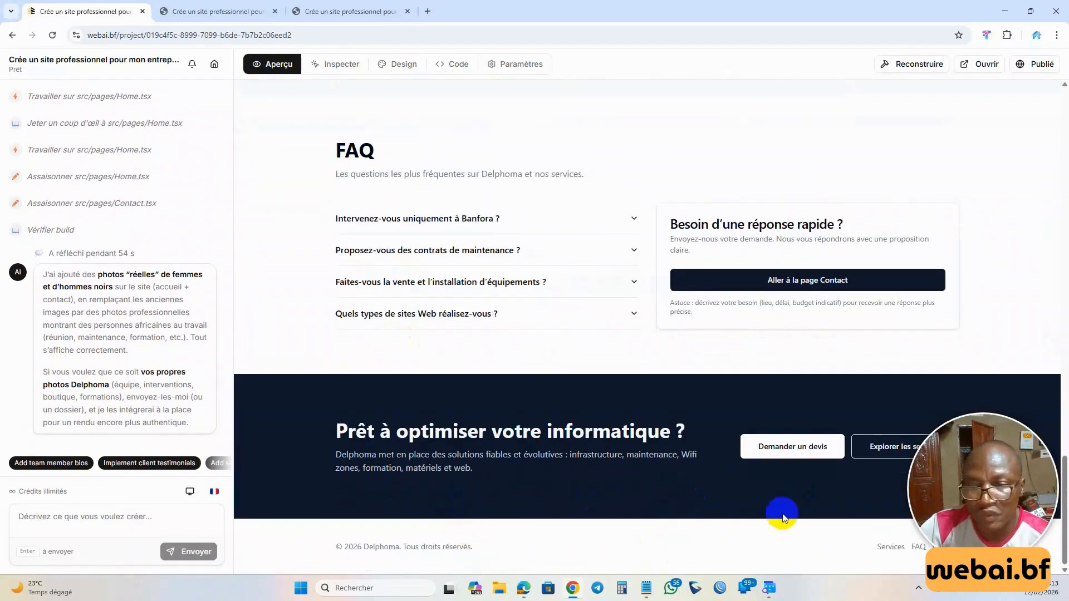
mouse_move(972, 493)
mouse_down()
mouse_move(934, 397)
mouse_move(974, 496)
mouse_up()
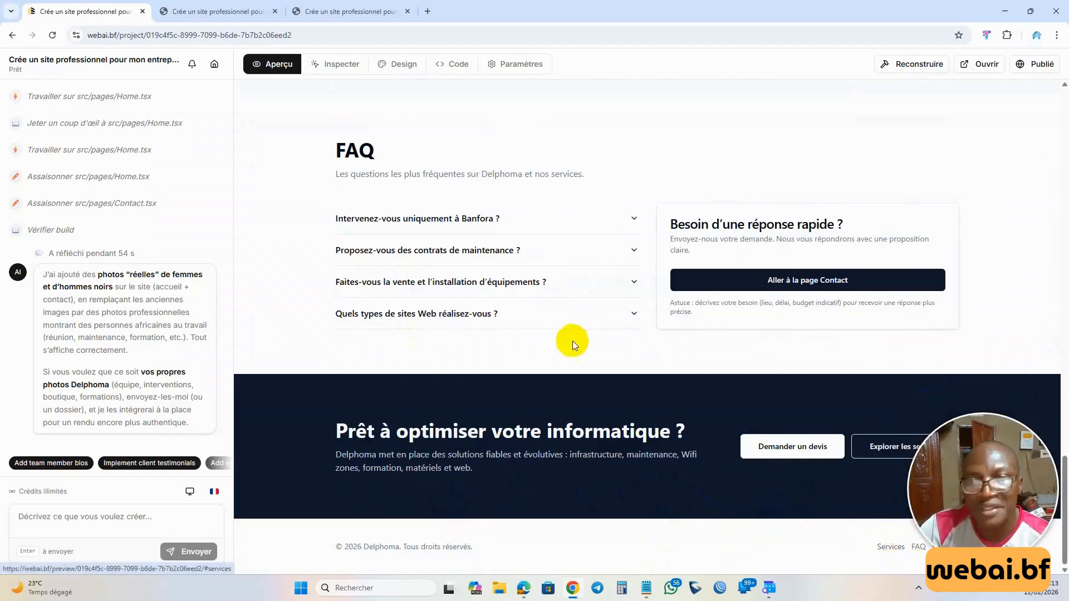
scroll(579, 343, up, 7)
scroll(439, 369, down, 5)
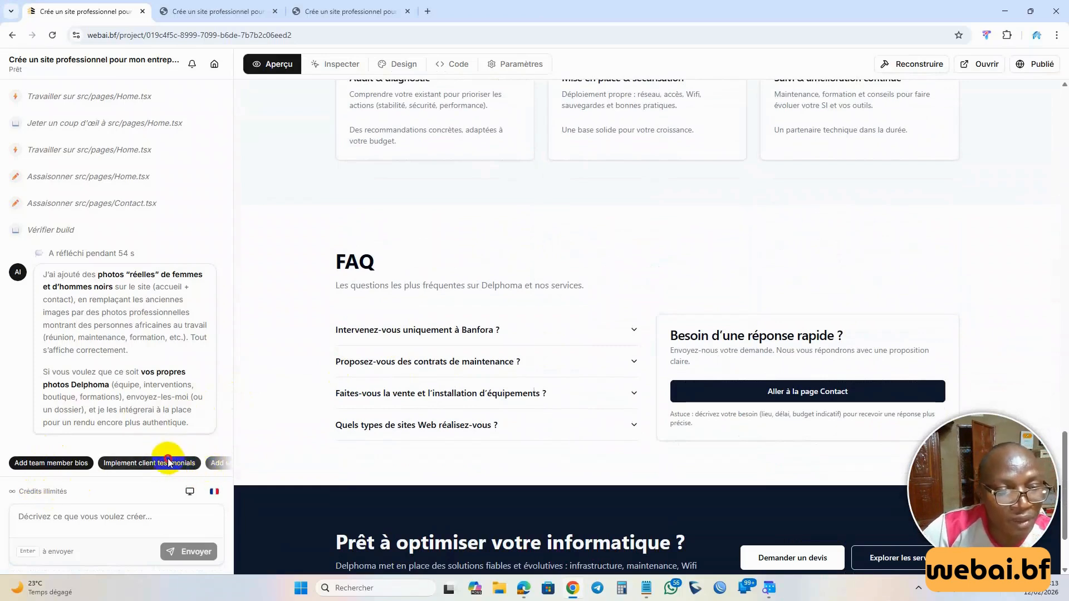
Write the AI prompt "Implémenté quelques témoignage des clients, clients africains" without sending it.
click(88, 520)
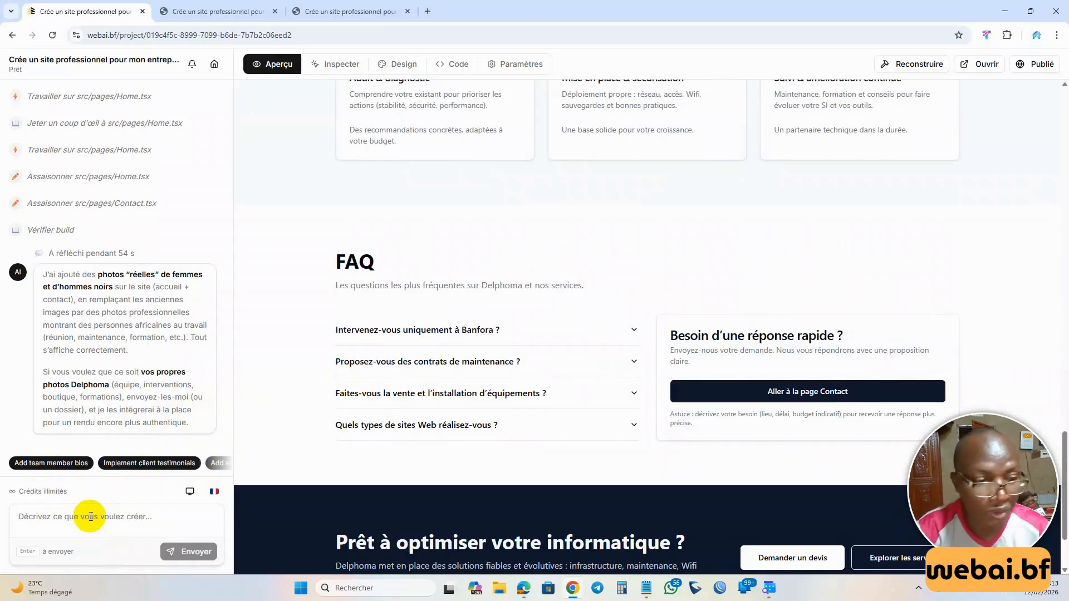
text(I)
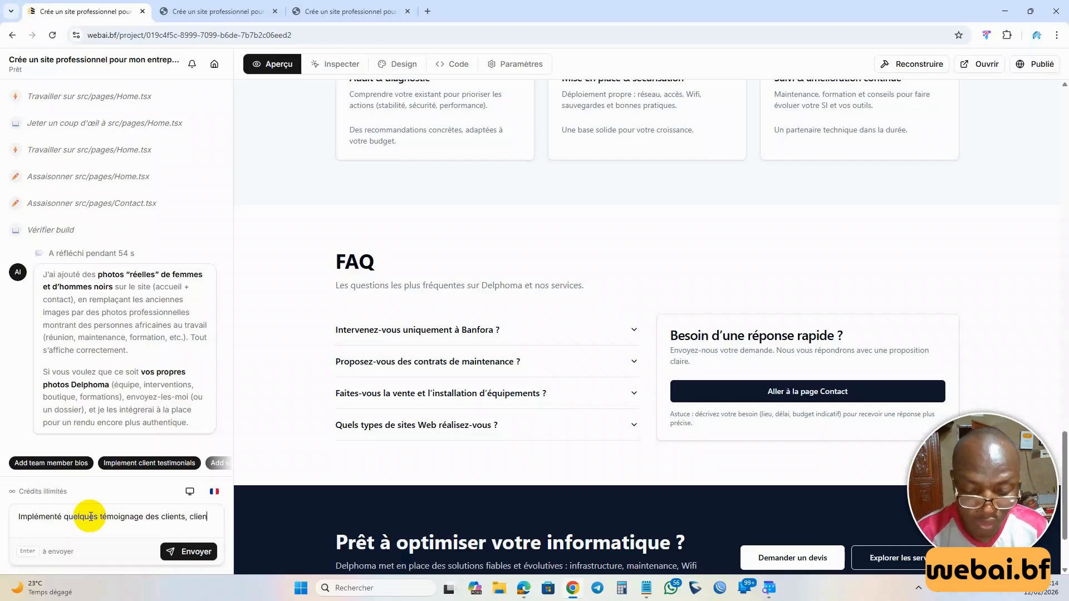
text(africains)
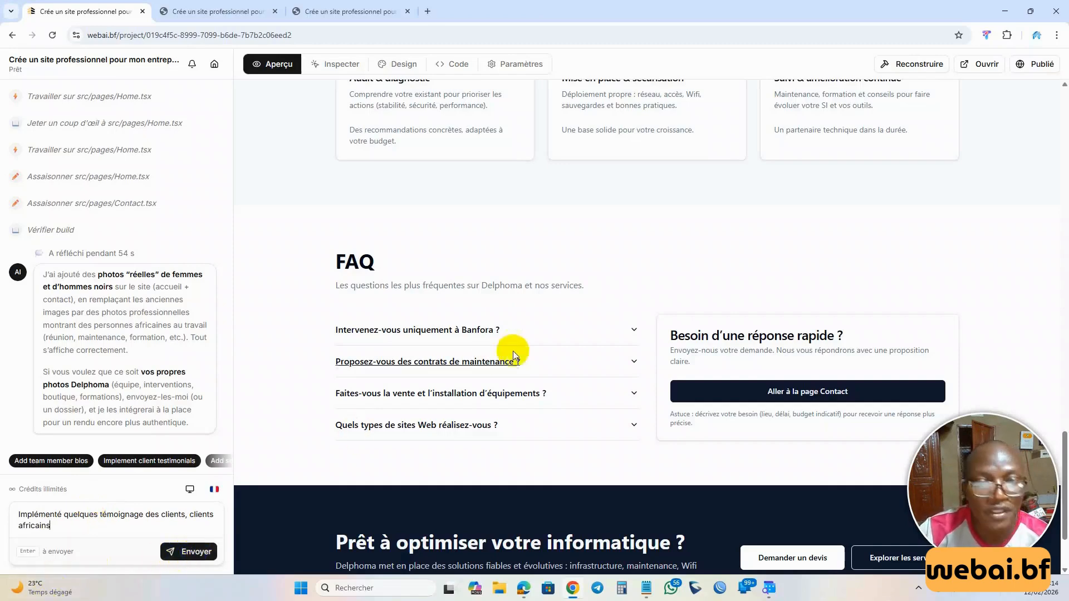
Look back through the preview's services, then switch to Edge, reload the published Delphoma site and review it down to the footer.
scroll(516, 284, up, 5)
scroll(517, 285, up, 5)
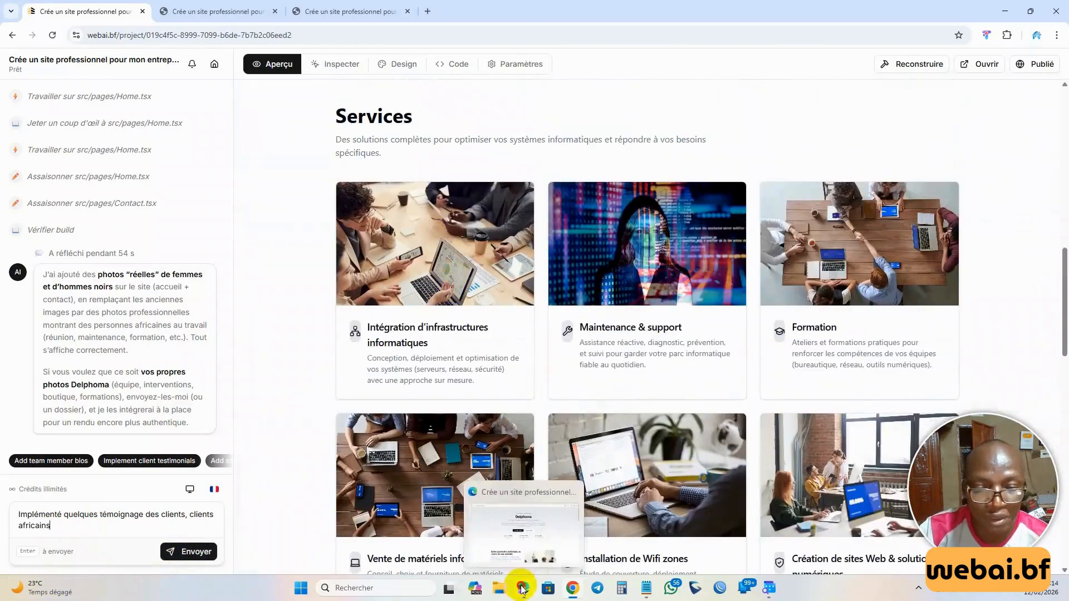
click(523, 588)
click(31, 30)
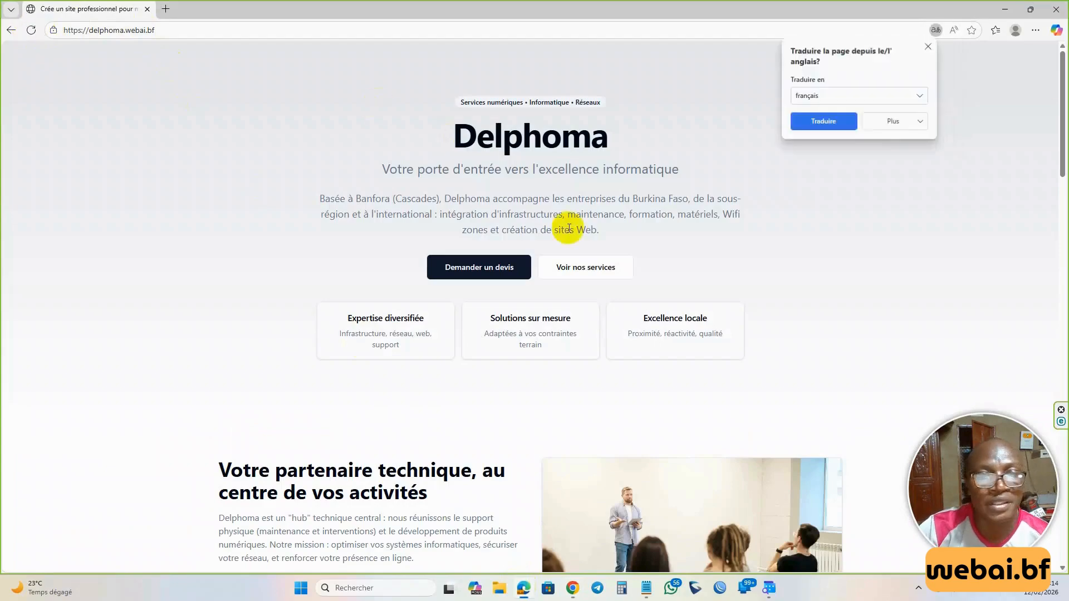
scroll(573, 299, down, 14)
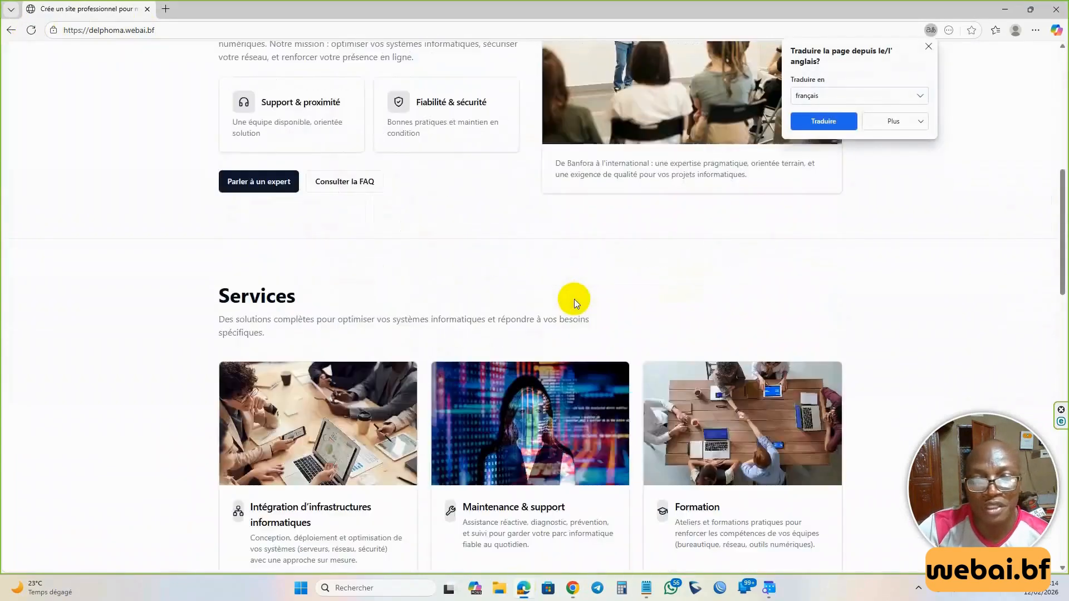
scroll(573, 298, down, 10)
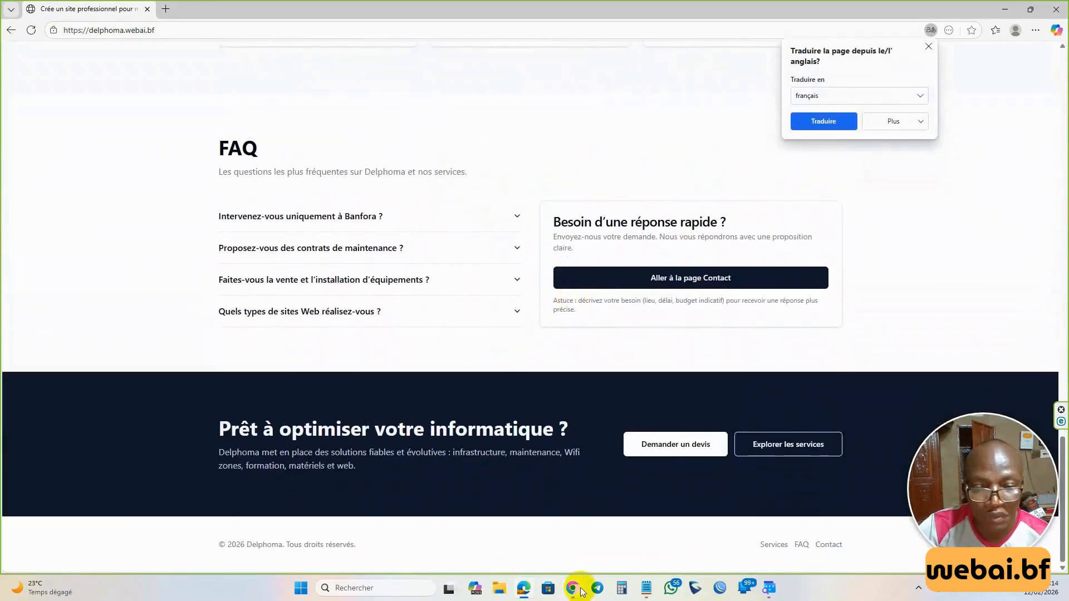
Return to the WebAI project in Chrome and send the prompt requesting African client testimonials.
click(572, 587)
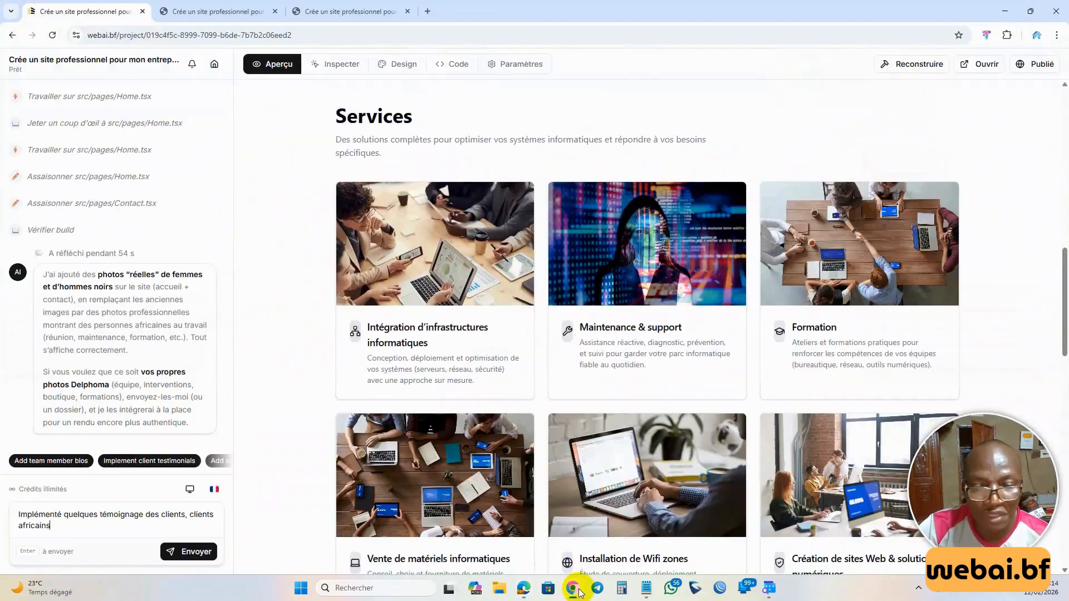
click(195, 555)
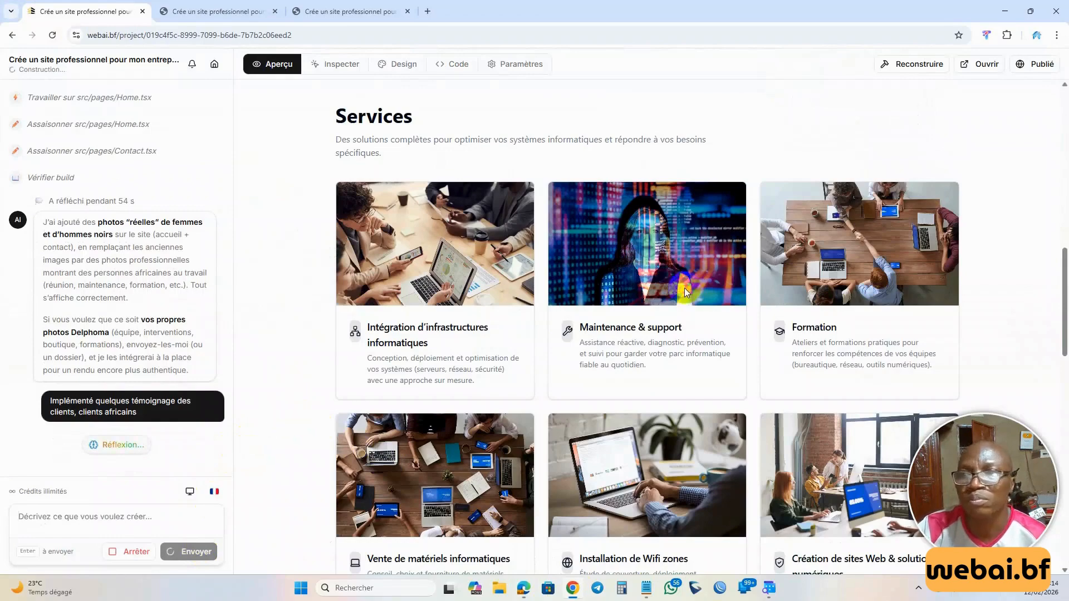
scroll(683, 288, down, 10)
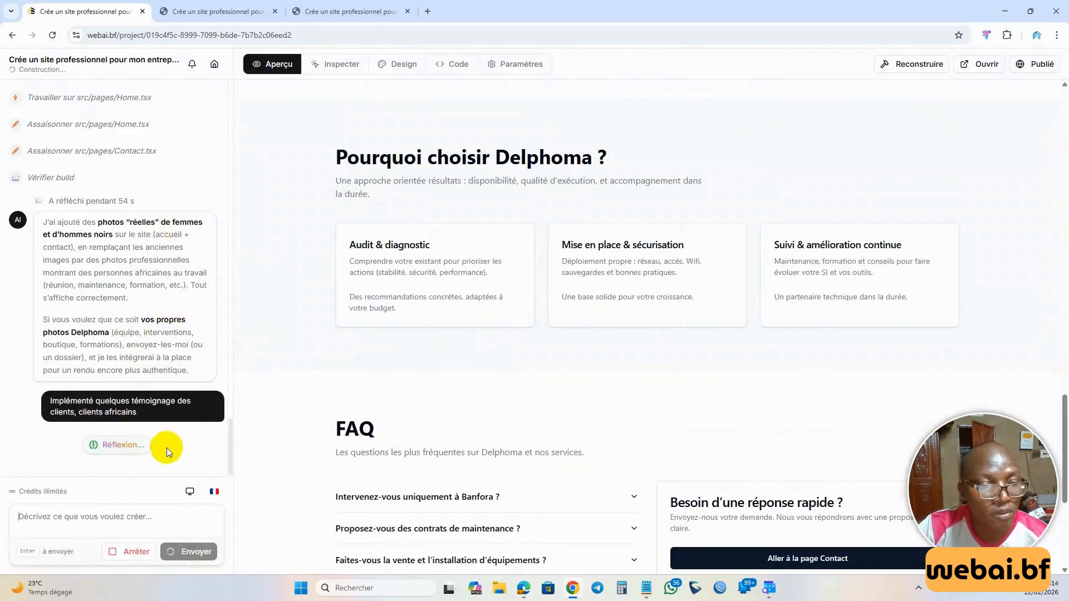
Switch to the published site in Edge, dismiss the translation offer, read all four FAQ answers, and return to the project in Chrome.
click(523, 589)
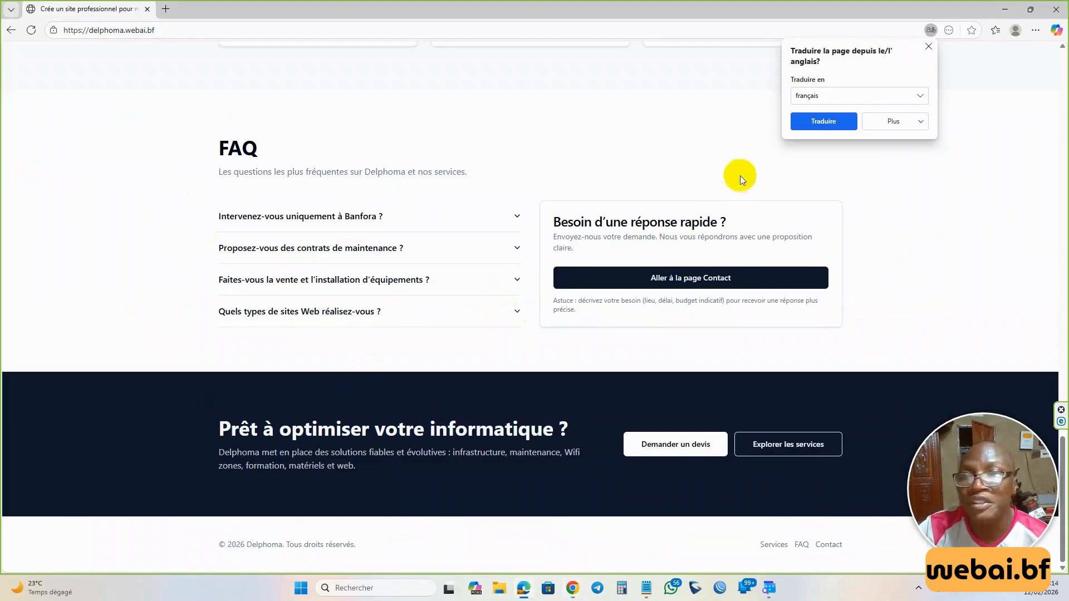
click(929, 50)
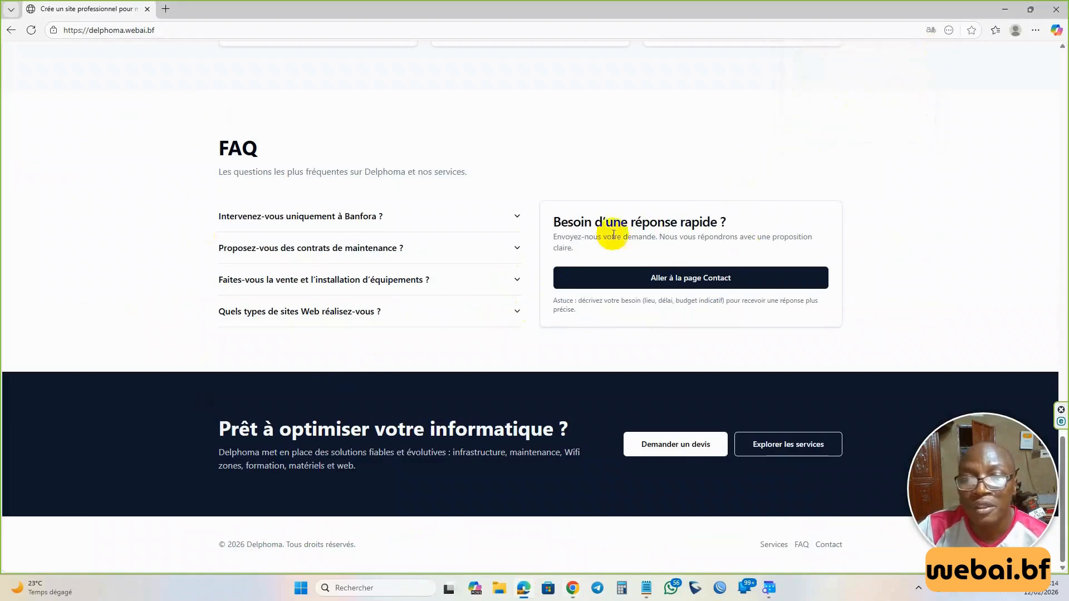
scroll(479, 289, up, 6)
scroll(477, 327, down, 6)
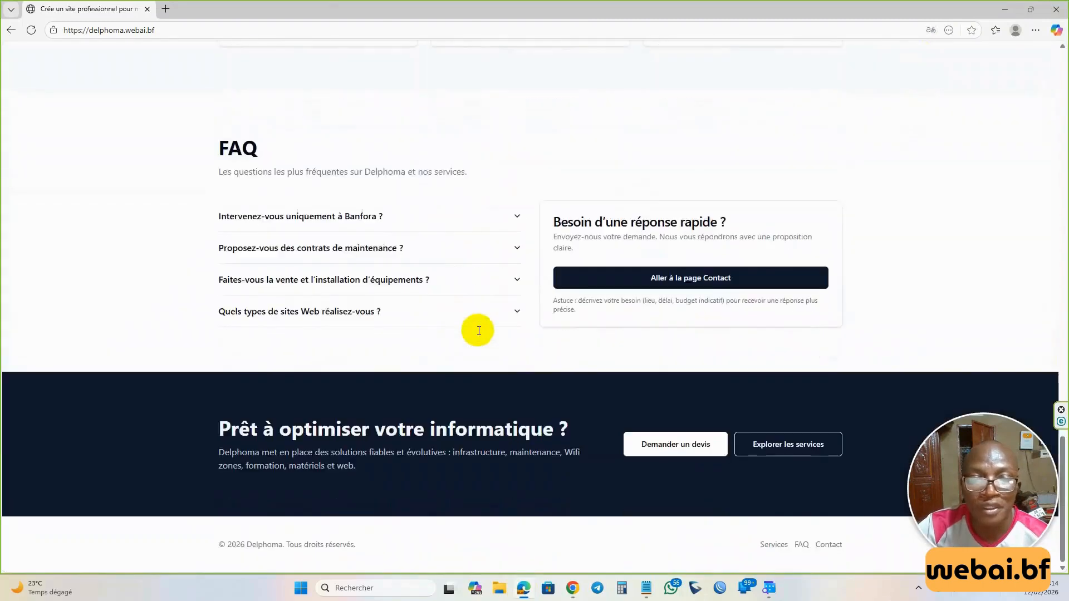
click(370, 215)
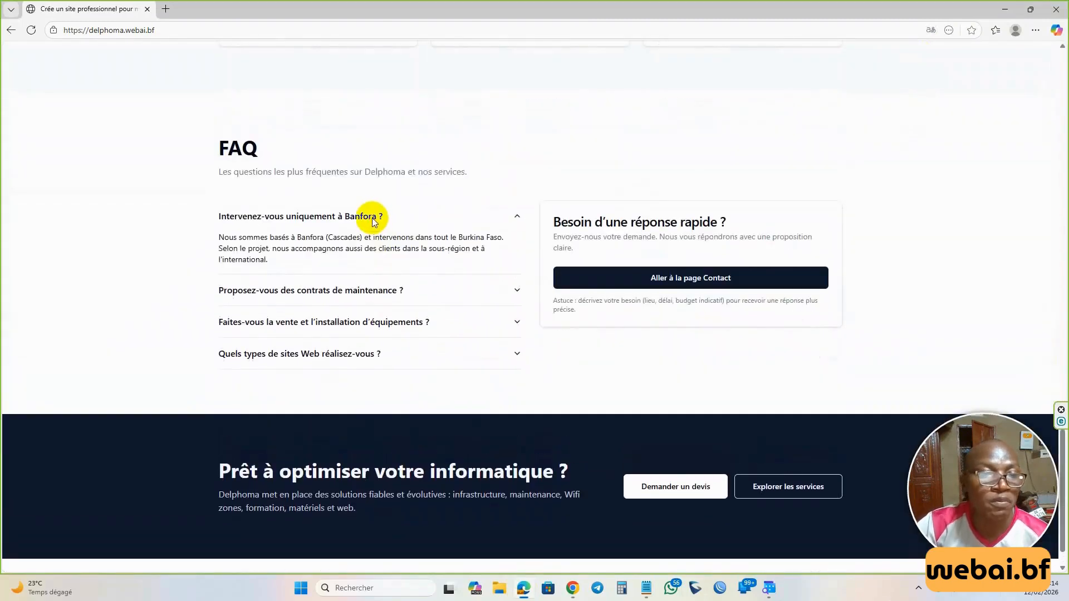
click(352, 291)
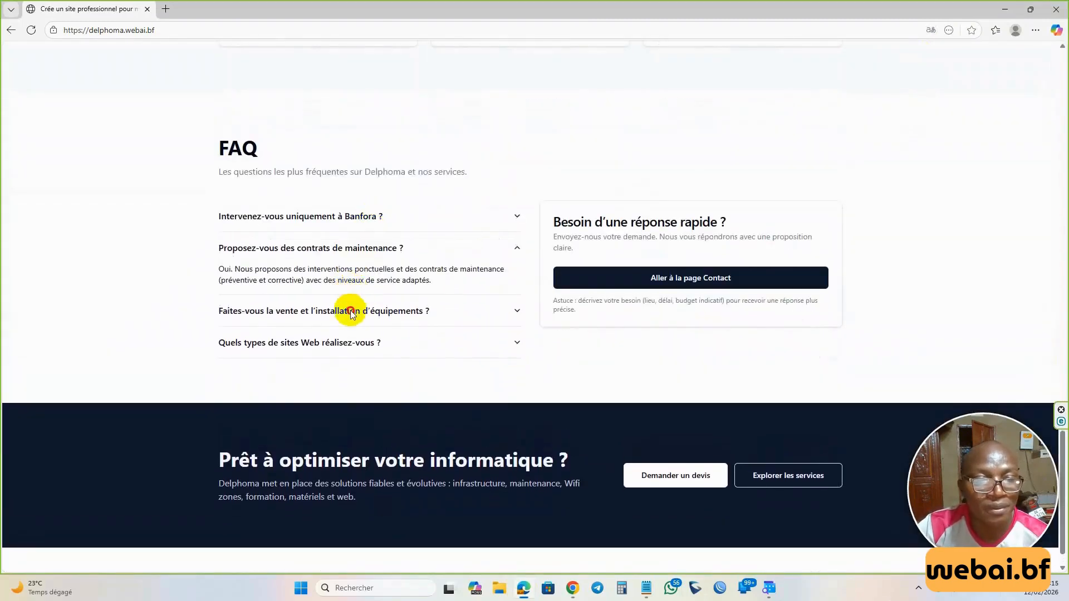
click(352, 311)
click(334, 341)
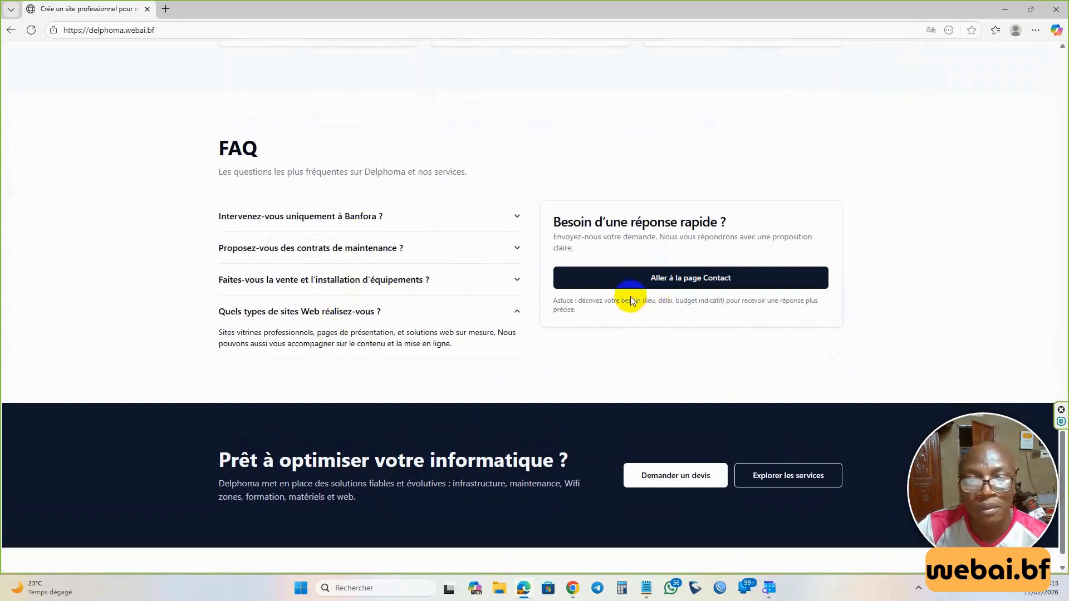
scroll(529, 289, up, 10)
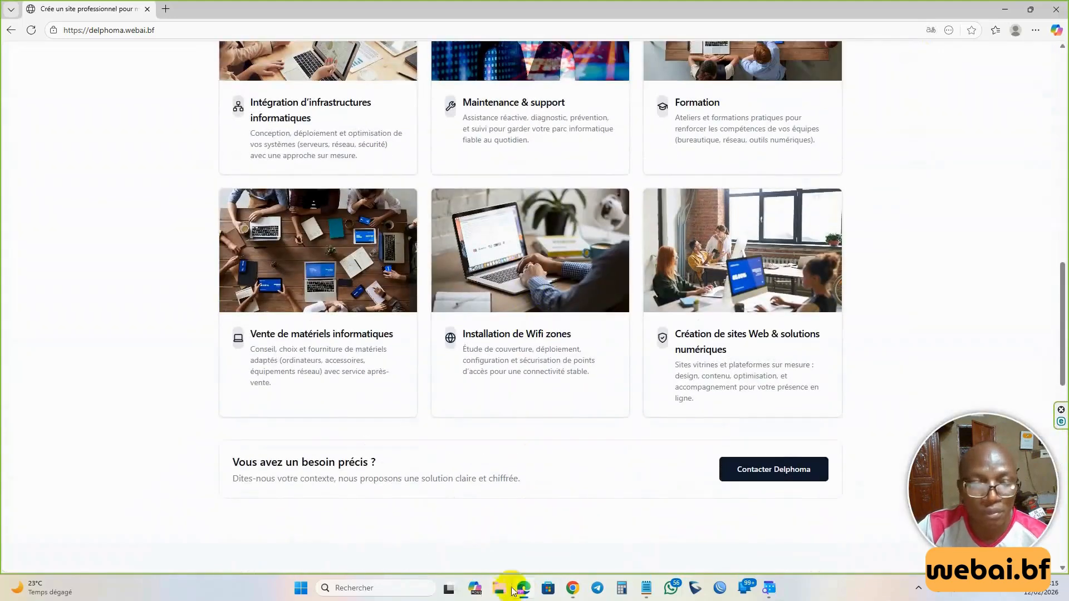
mouse_move(572, 588)
click(577, 544)
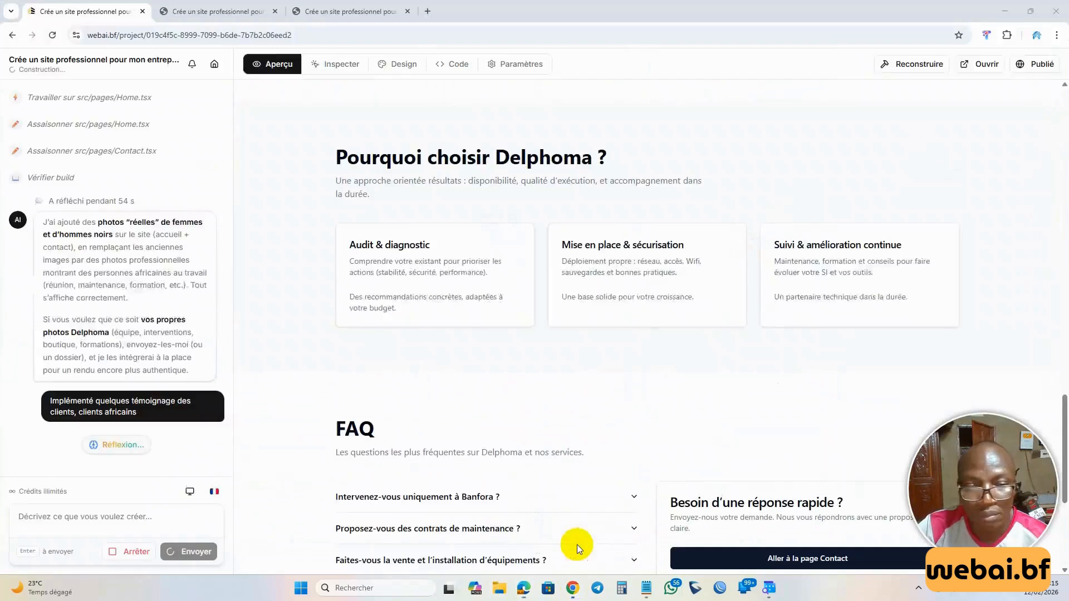
scroll(520, 403, up, 15)
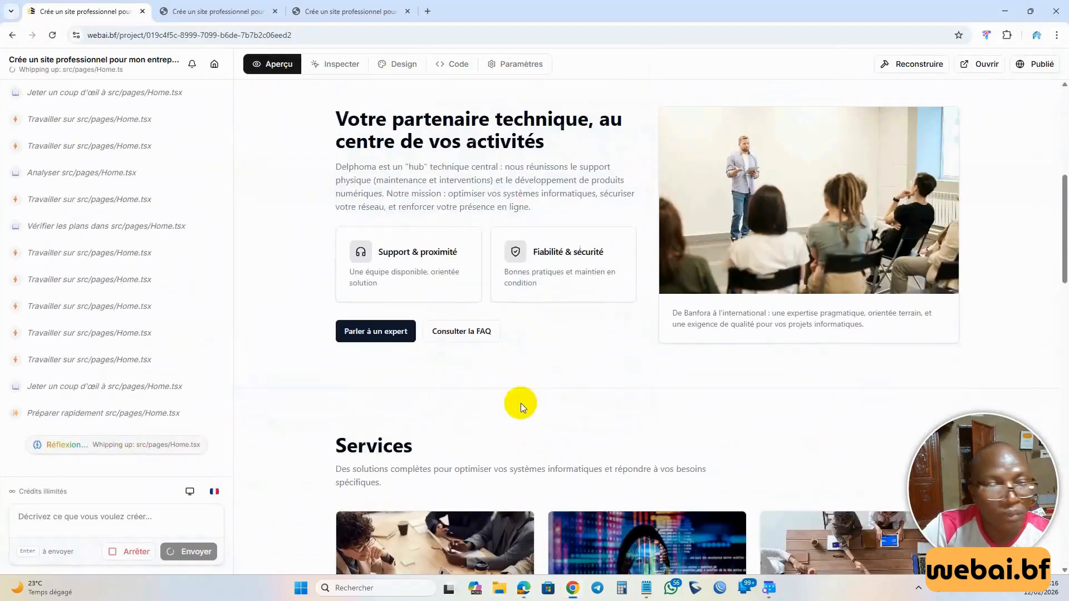
scroll(526, 406, down, 3)
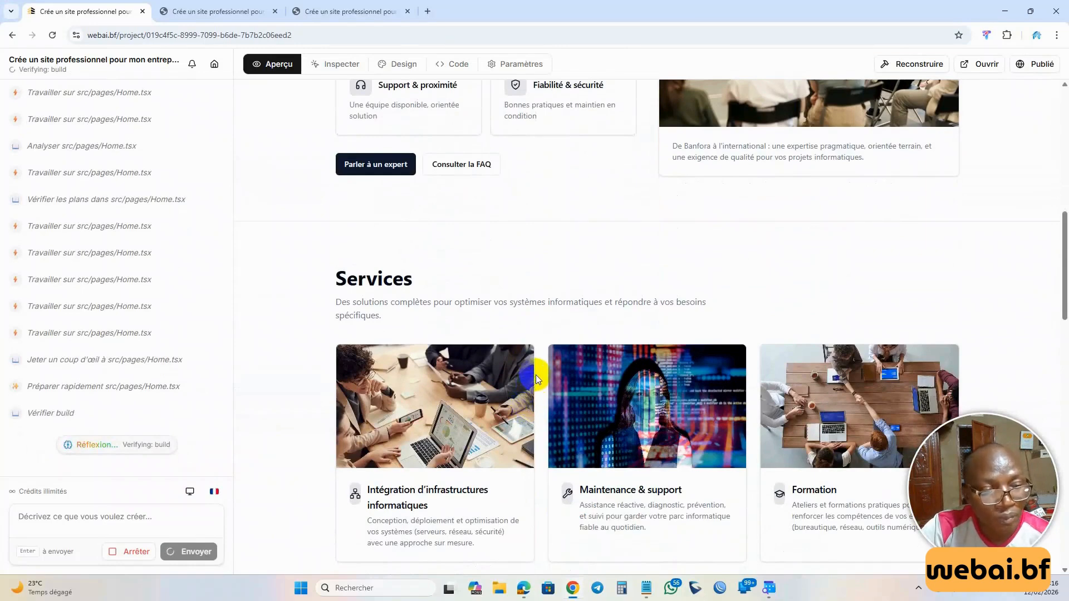
scroll(536, 375, up, 7)
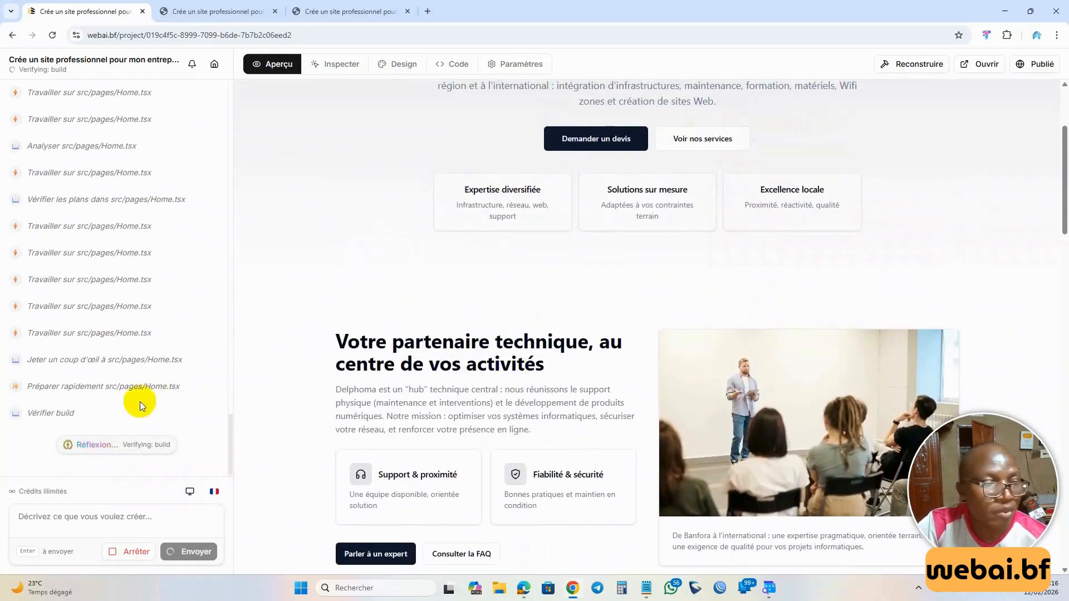
scroll(490, 394, down, 5)
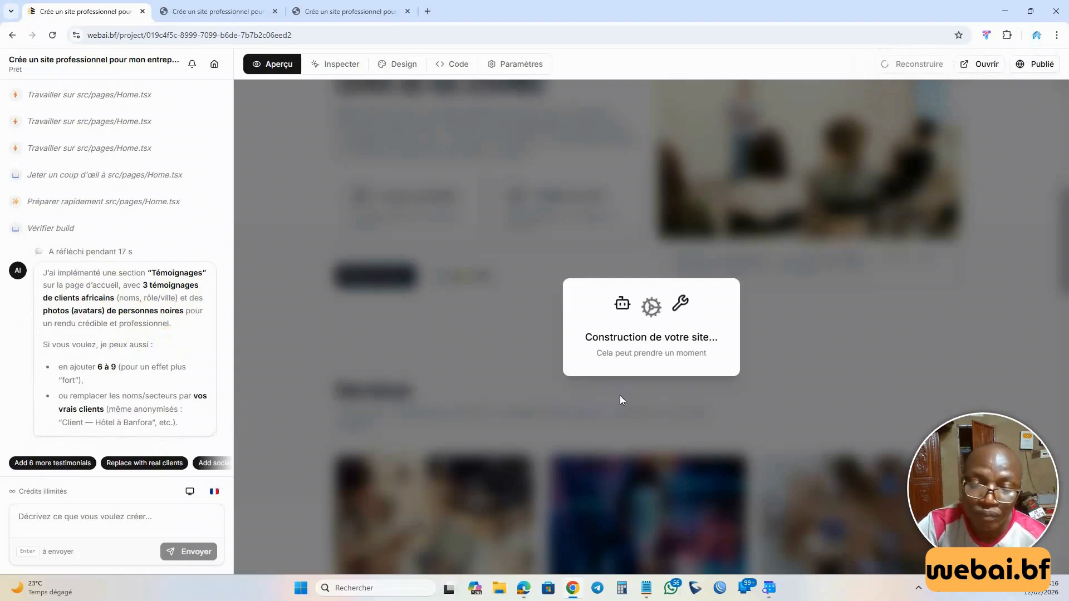
click(625, 361)
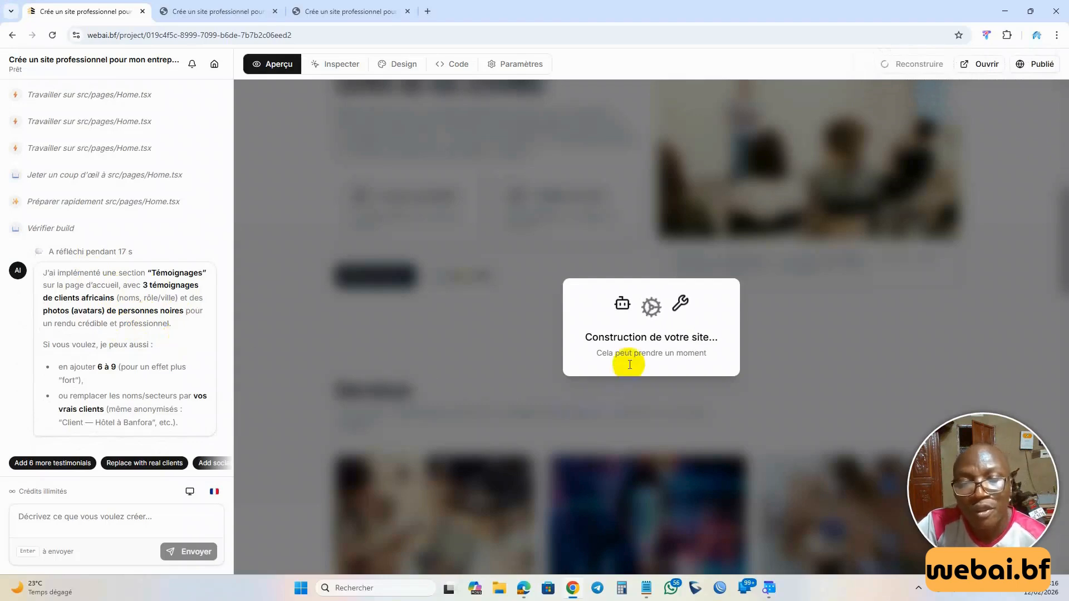
click(608, 419)
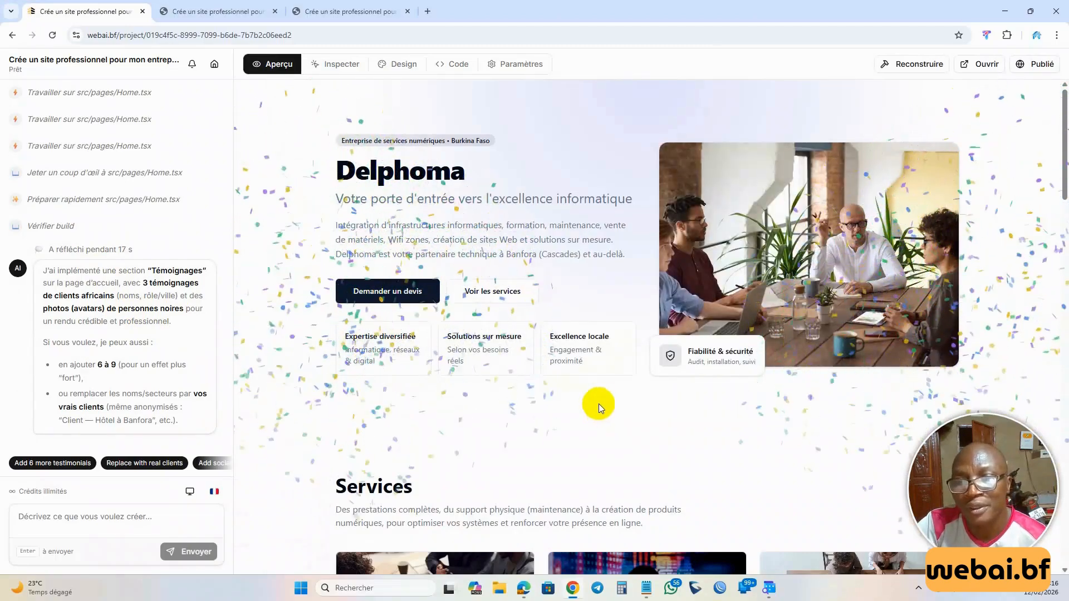
Look through the rebuilt home page preview, examining the services, the technical hub section and the client testimonials.
scroll(599, 403, down, 3)
scroll(599, 403, down, 6)
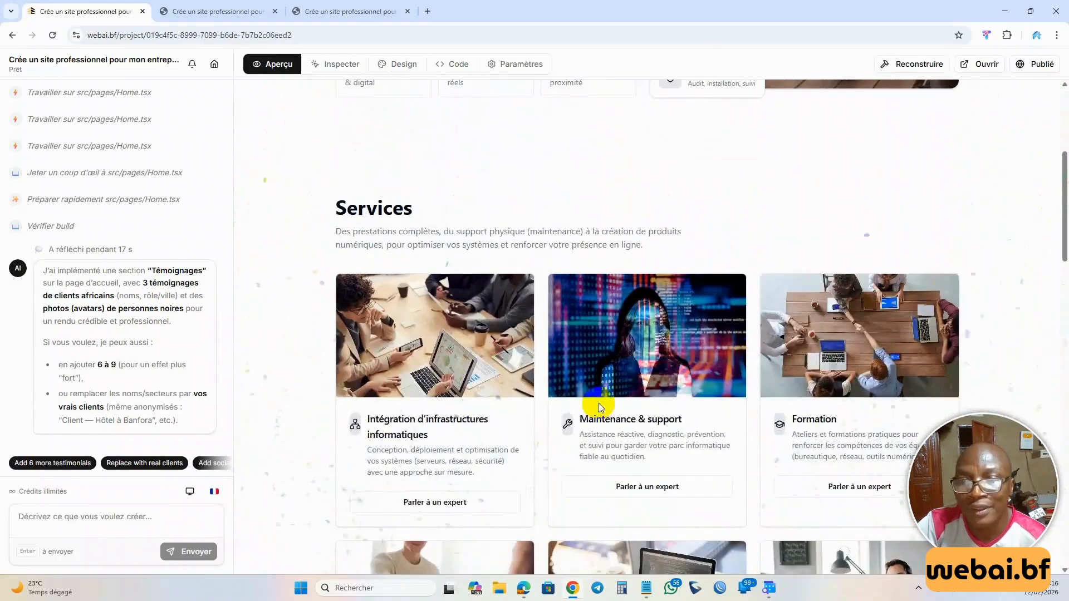
scroll(599, 403, down, 4)
scroll(599, 403, down, 12)
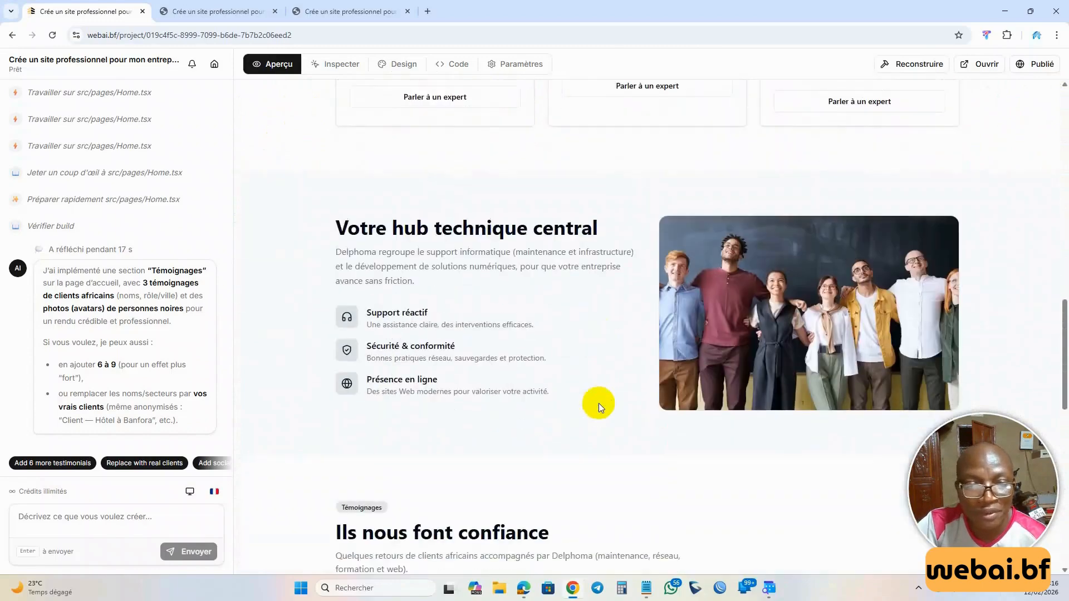
scroll(599, 403, down, 2)
scroll(600, 402, up, 5)
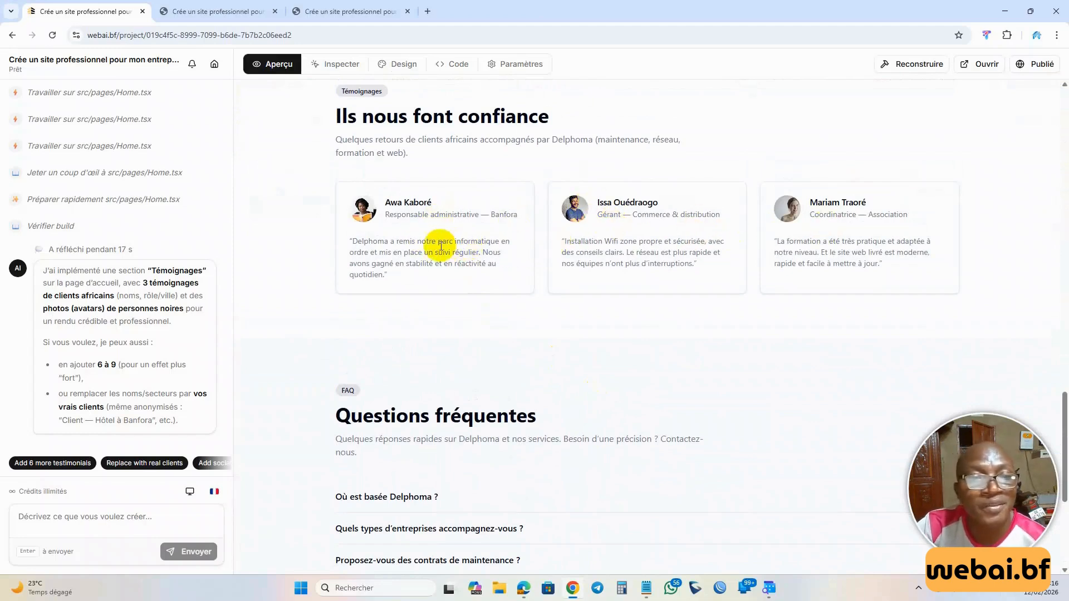
scroll(426, 242, up, 3)
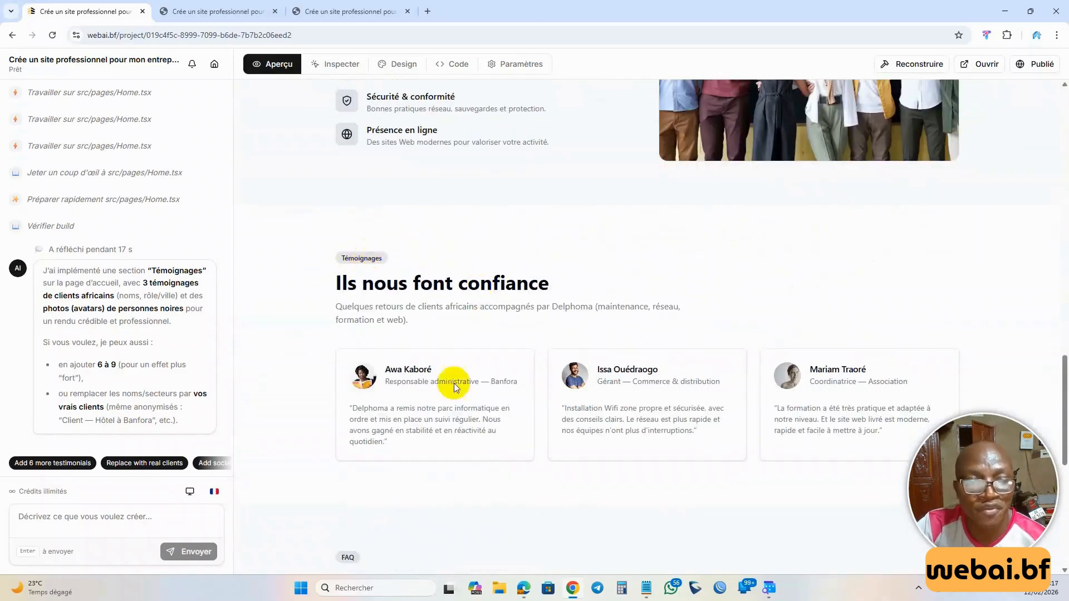
scroll(565, 259, up, 7)
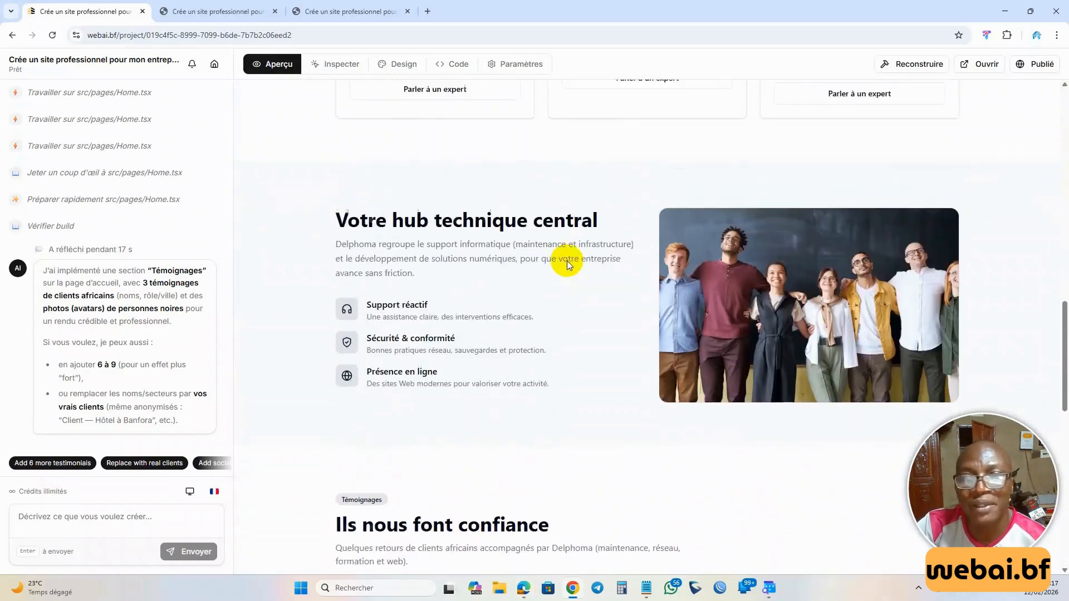
scroll(459, 382, down, 1)
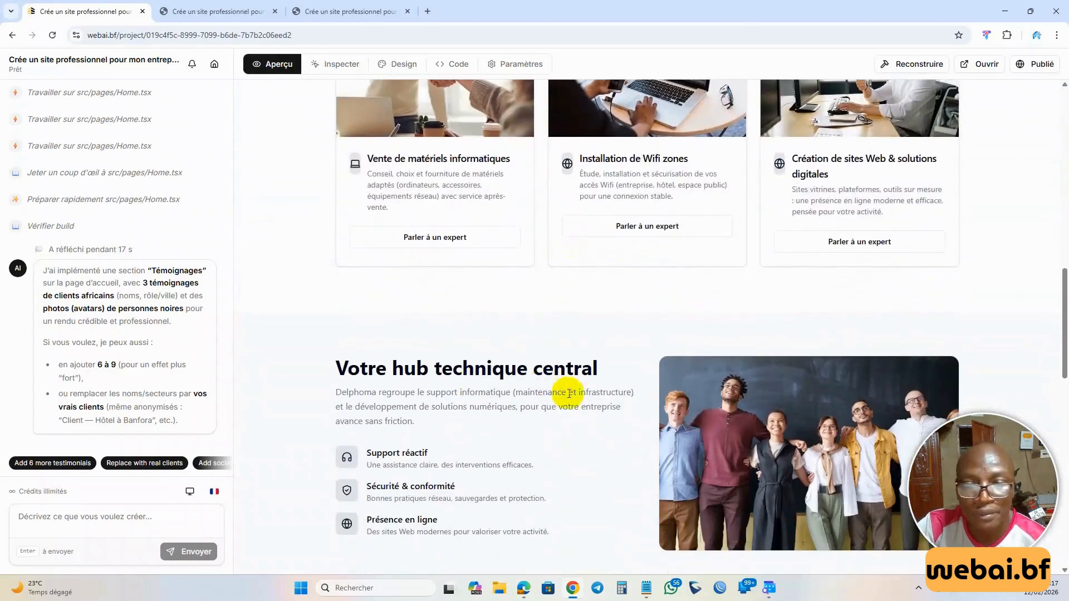
Look back at the preview's service cards, then switch to Edge and review the published Delphoma site down to the FAQ for comparison.
scroll(565, 386, up, 4)
scroll(573, 389, up, 1)
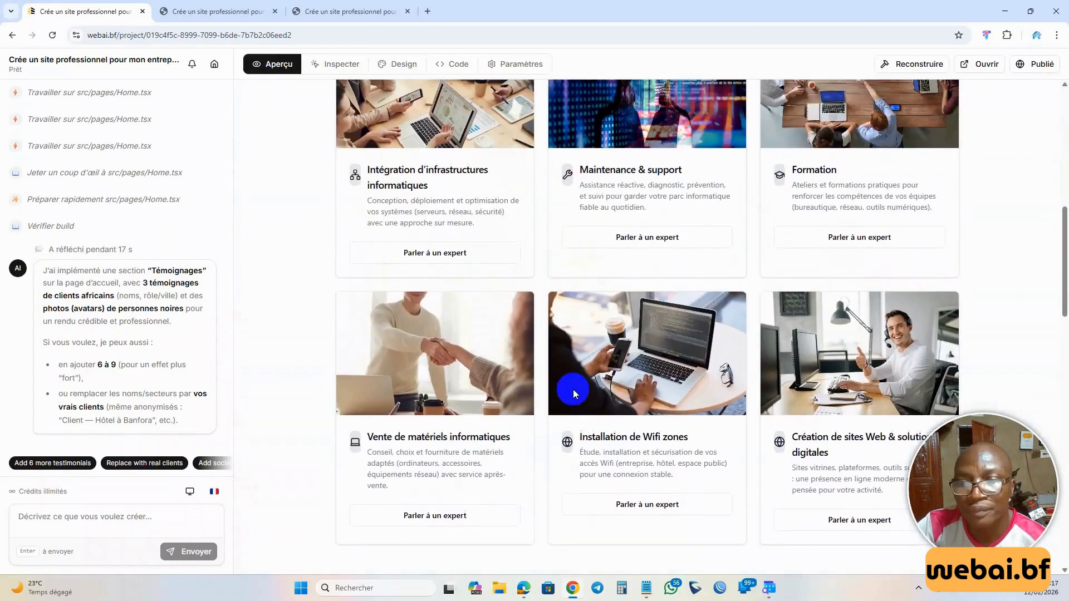
click(523, 587)
scroll(362, 322, down, 5)
scroll(361, 322, up, 10)
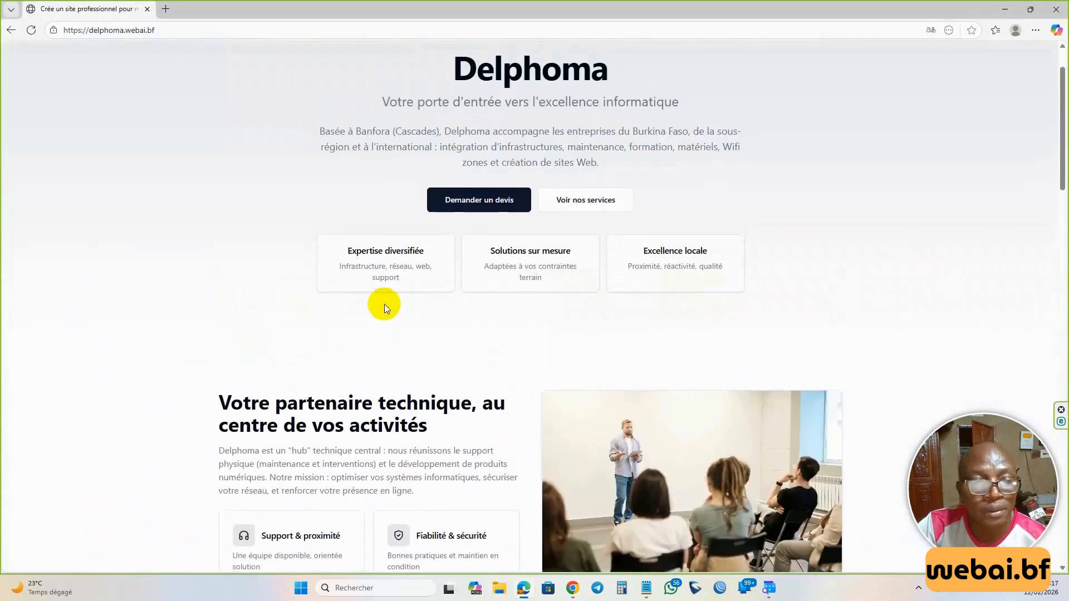
scroll(386, 307, down, 10)
scroll(388, 305, down, 9)
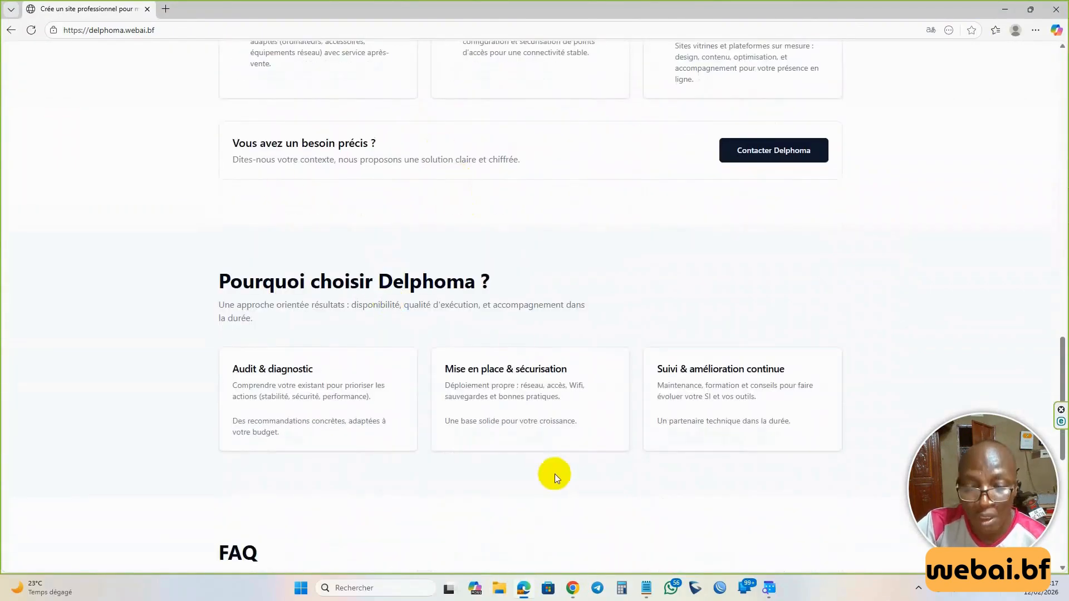
Return to the WebAI project in Chrome and update the published project on the delphoma subdomain with public visibility.
click(573, 588)
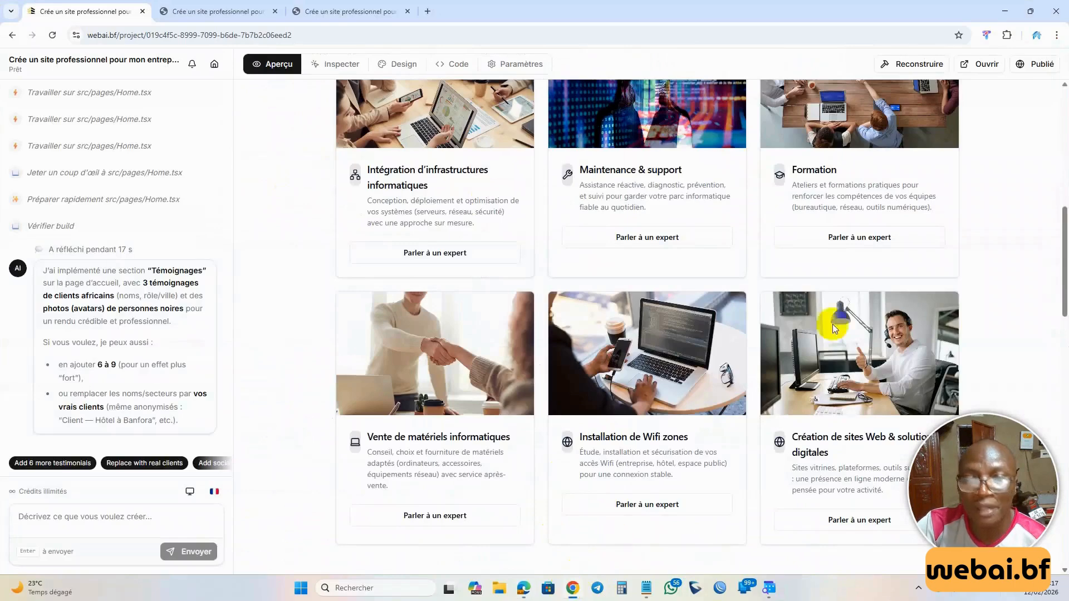
click(1040, 64)
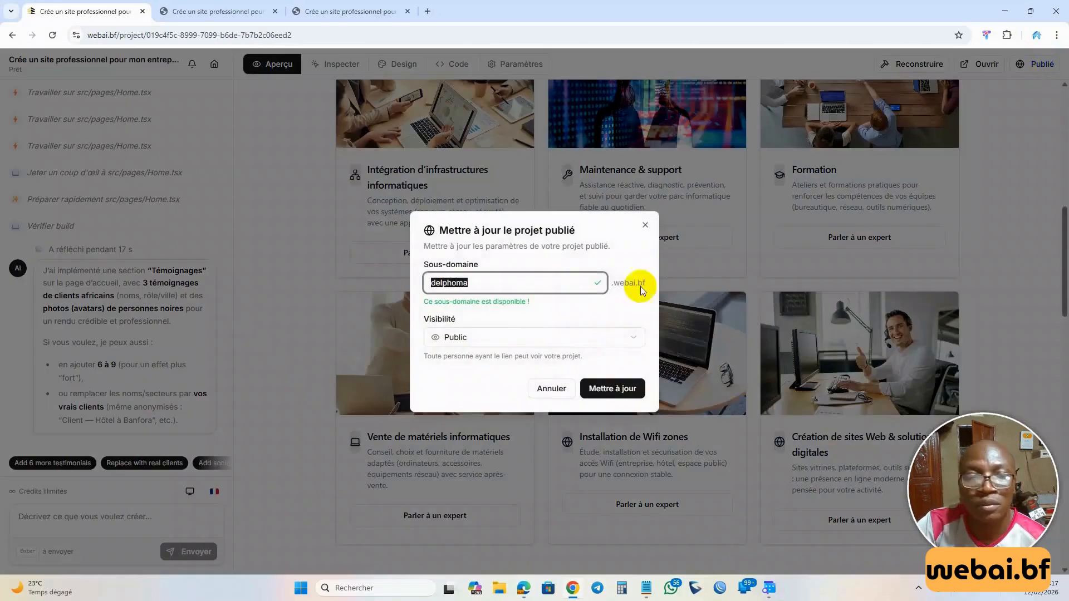
click(609, 388)
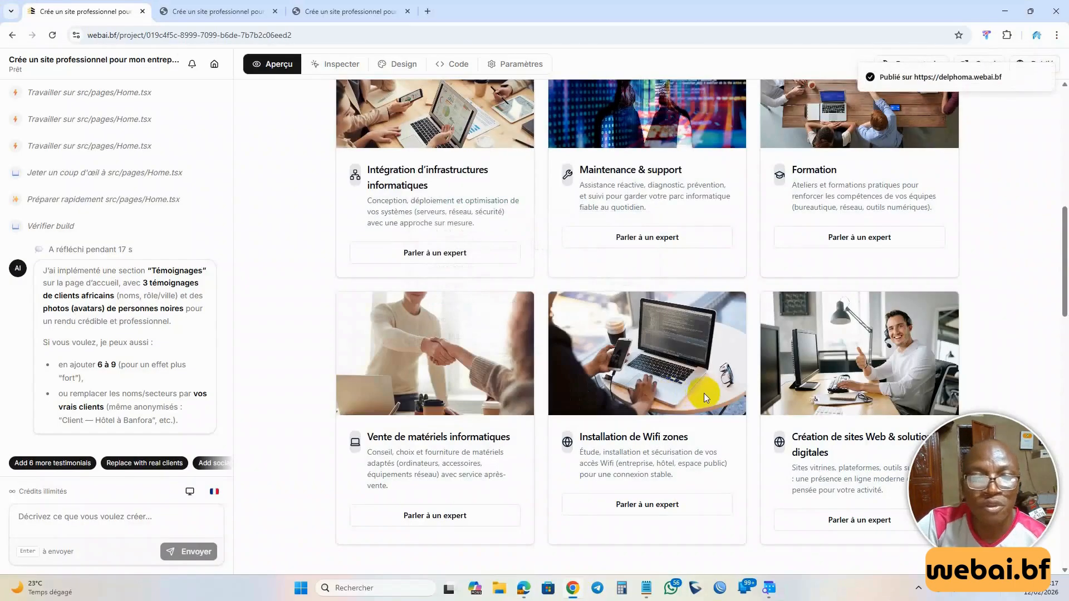
Switch to Edge, reload the published Delphoma site and review its services, technical hub and testimonials down to the footer.
click(524, 588)
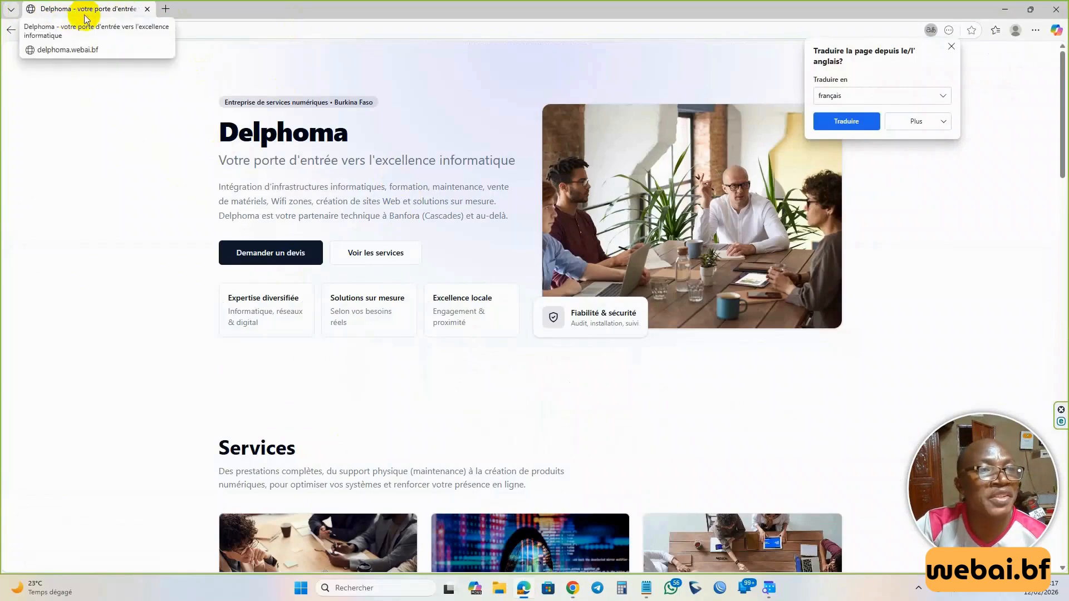
scroll(527, 310, down, 5)
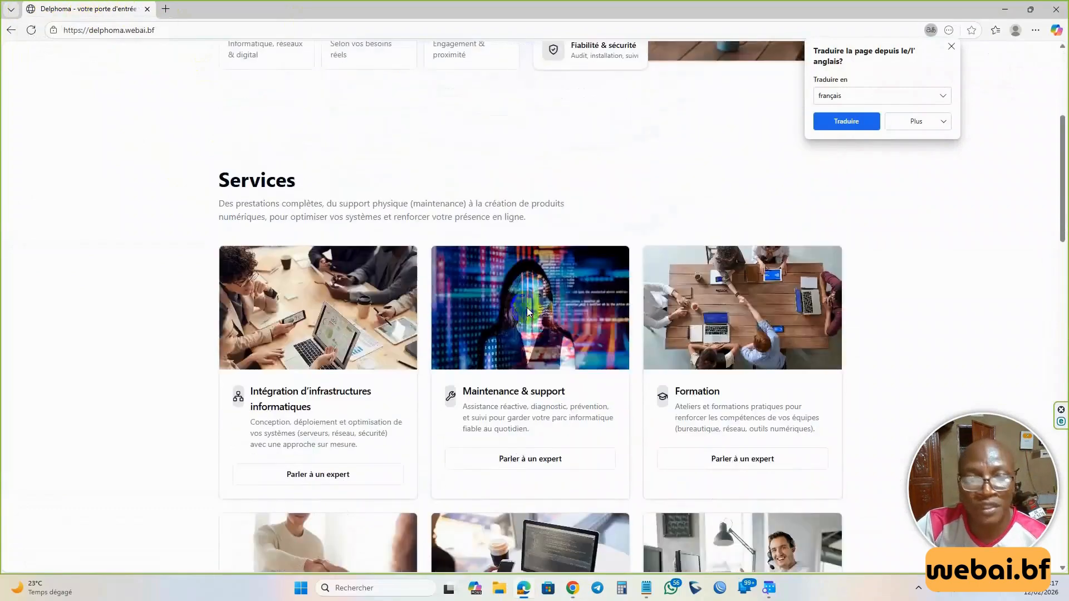
scroll(526, 307, down, 7)
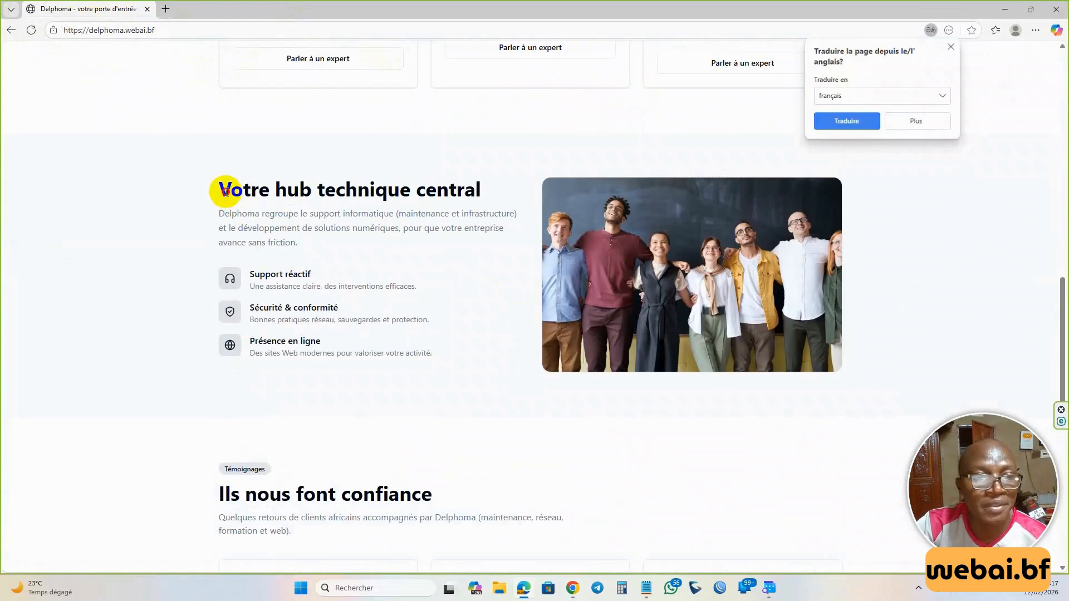
scroll(418, 312, down, 4)
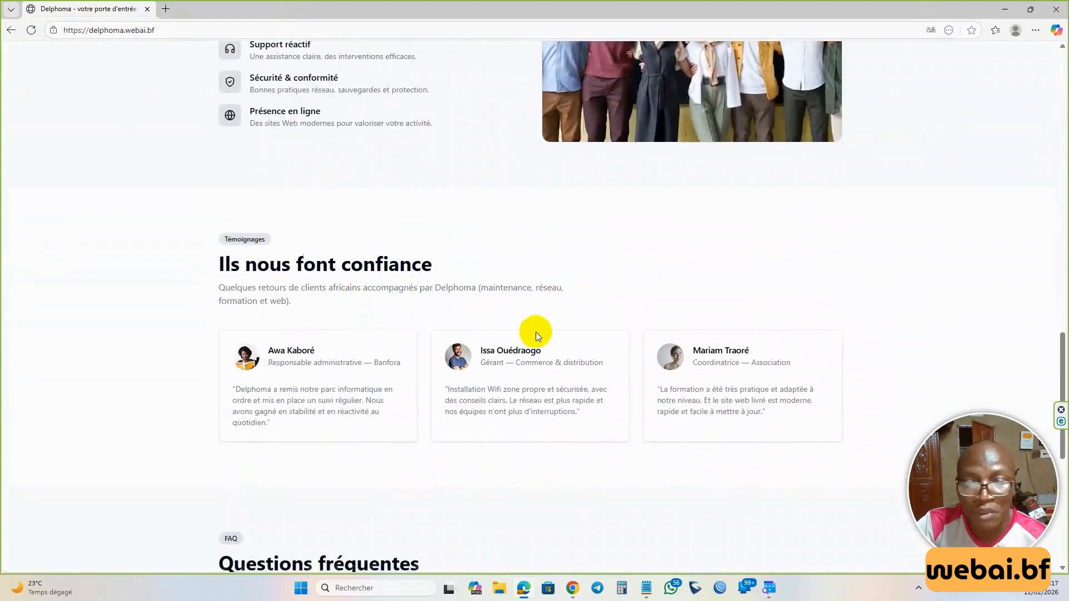
scroll(536, 333, down, 8)
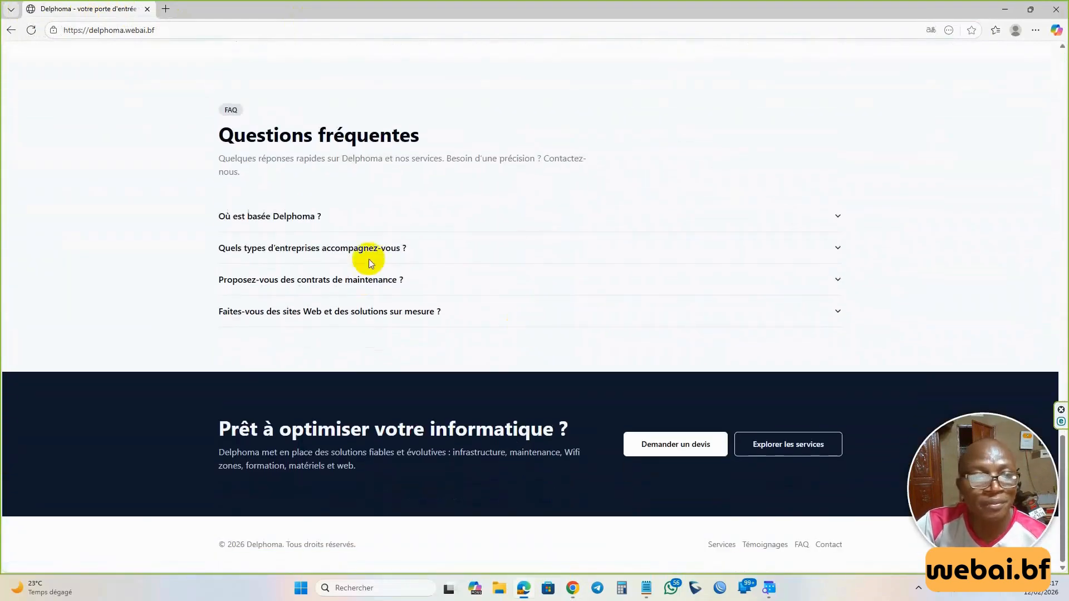
Open the FAQ answers on supported companies, maintenance contracts and custom websites, then return to the start of the published page.
click(370, 257)
click(342, 291)
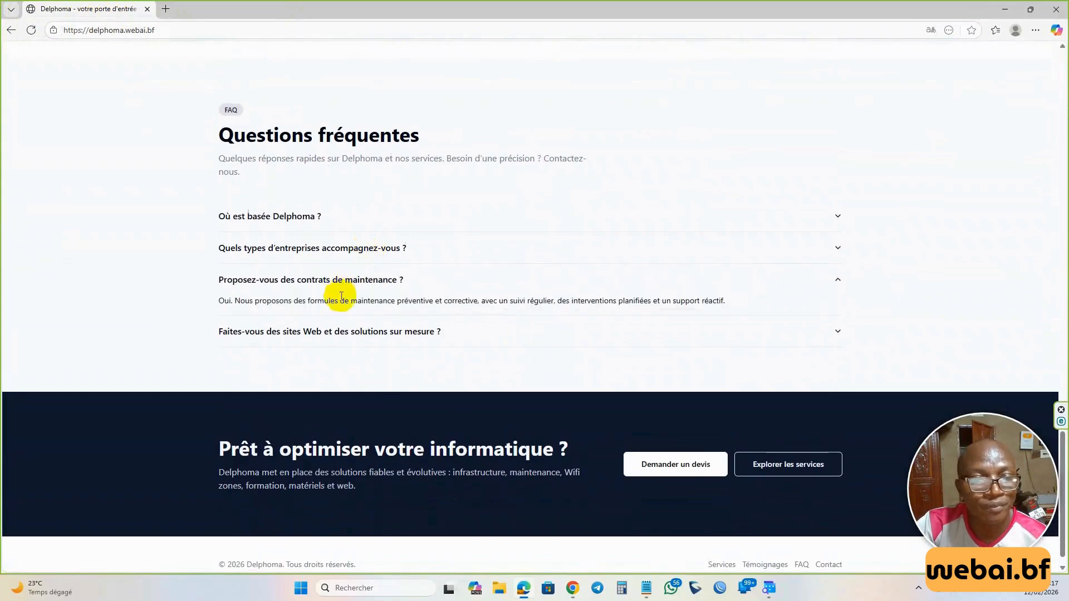
click(351, 330)
scroll(523, 301, up, 15)
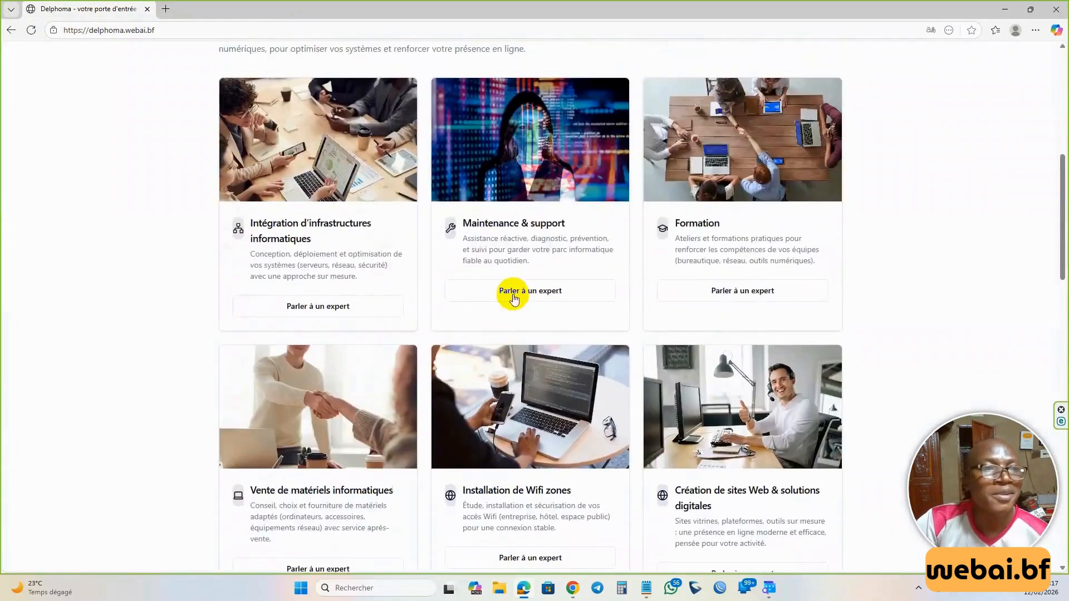
scroll(513, 297, up, 8)
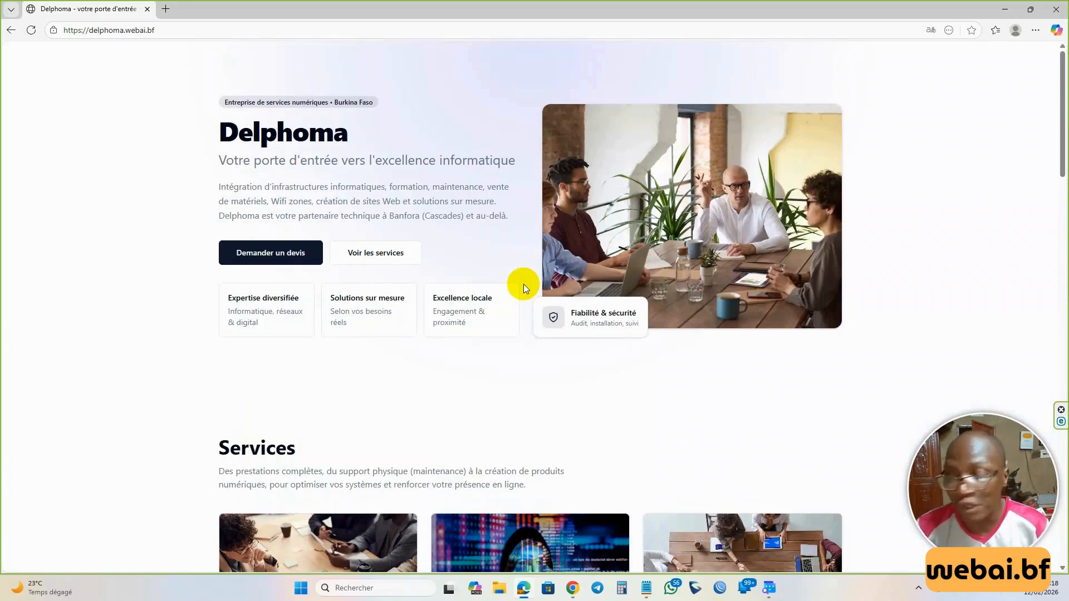
Switch back to Chrome and open the webai.bf home page in place of the project page.
click(573, 588)
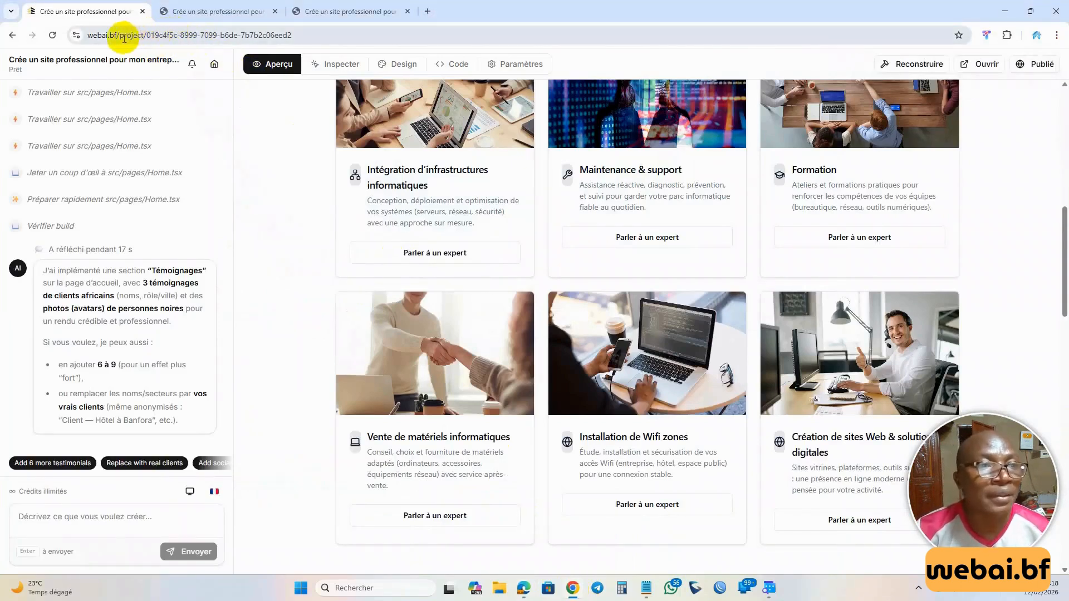
drag(118, 35, 435, 37)
key(BackSpace)
key(Return)
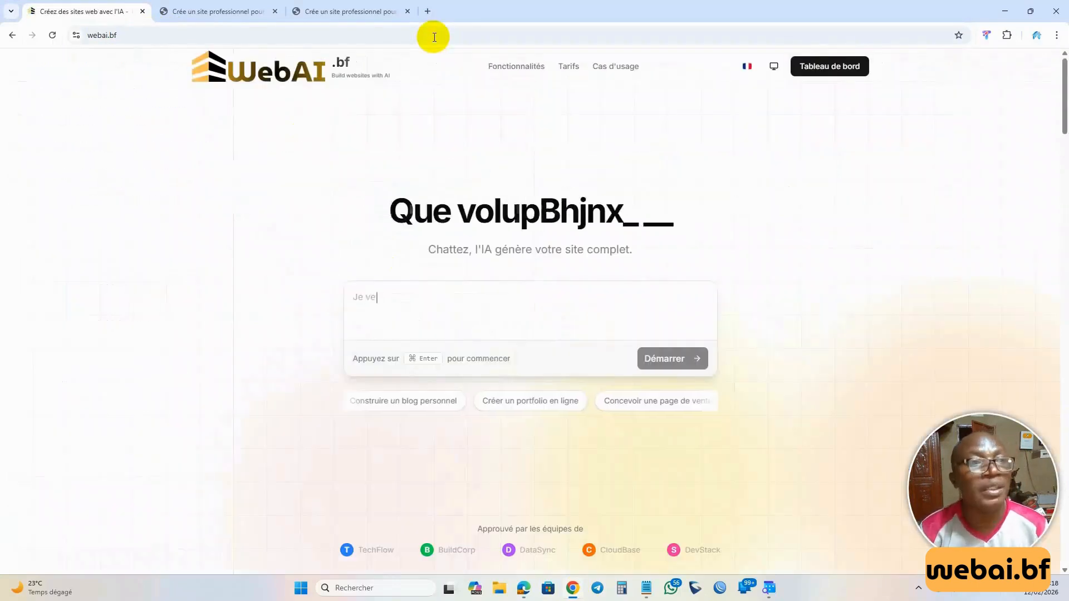
Check the languages offered on the WebAI home page, close the list unchanged, and look through the features section.
click(750, 66)
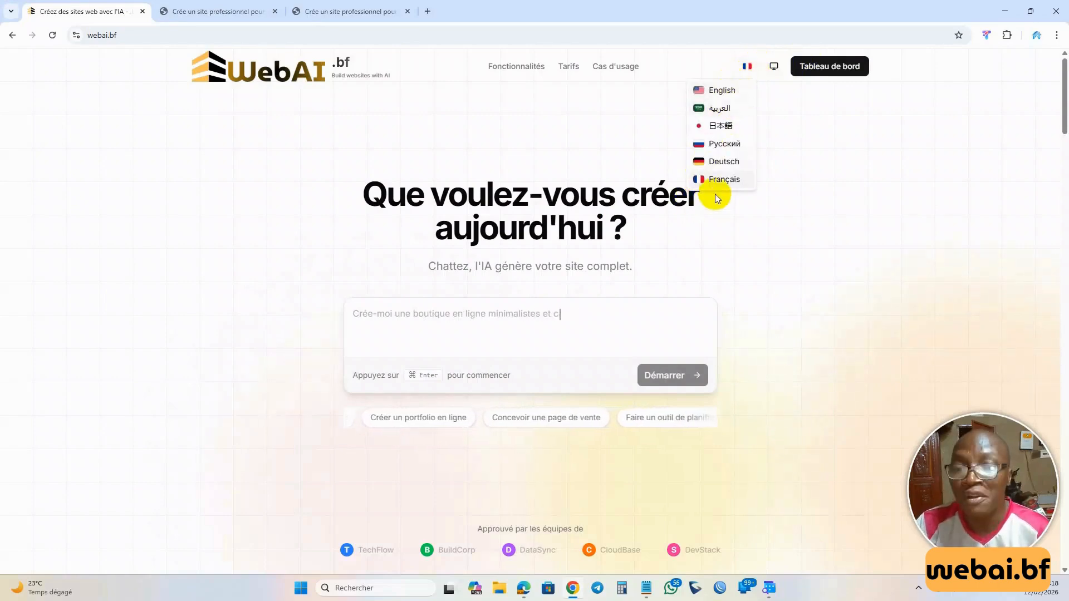
click(718, 245)
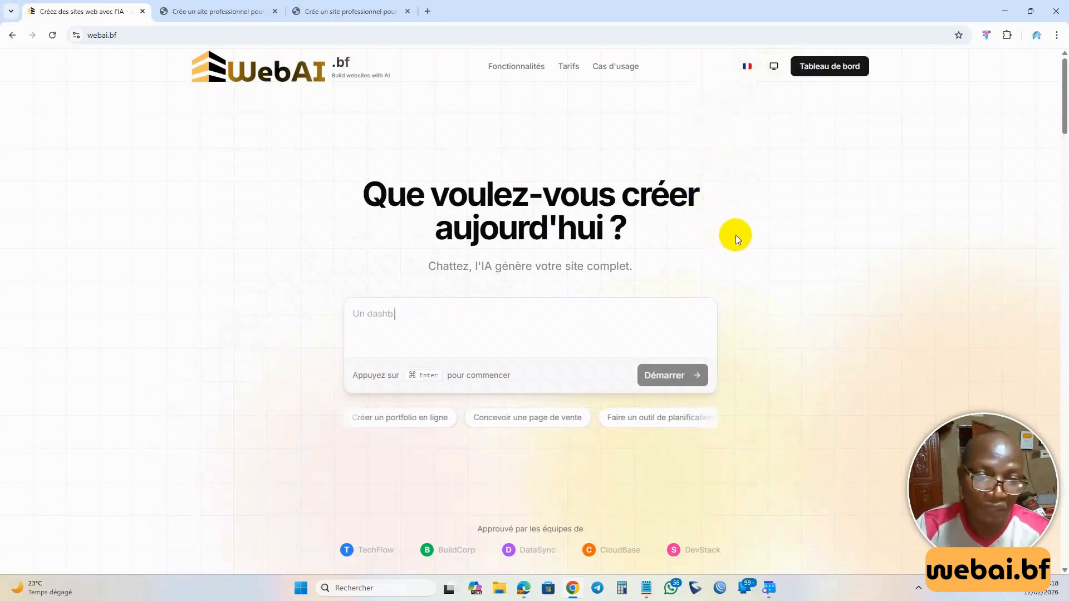
scroll(747, 253, down, 10)
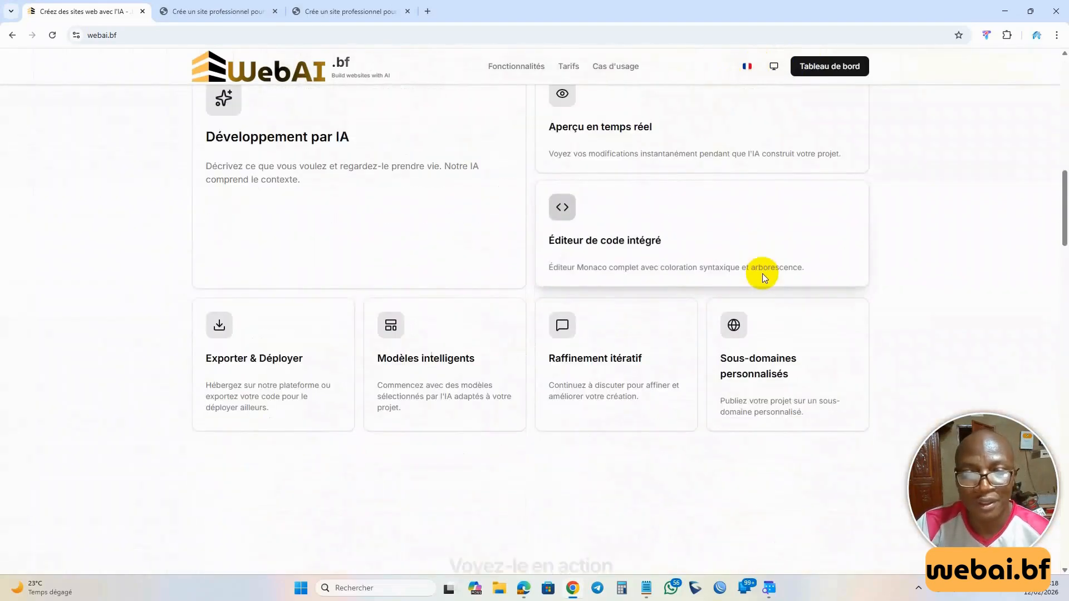